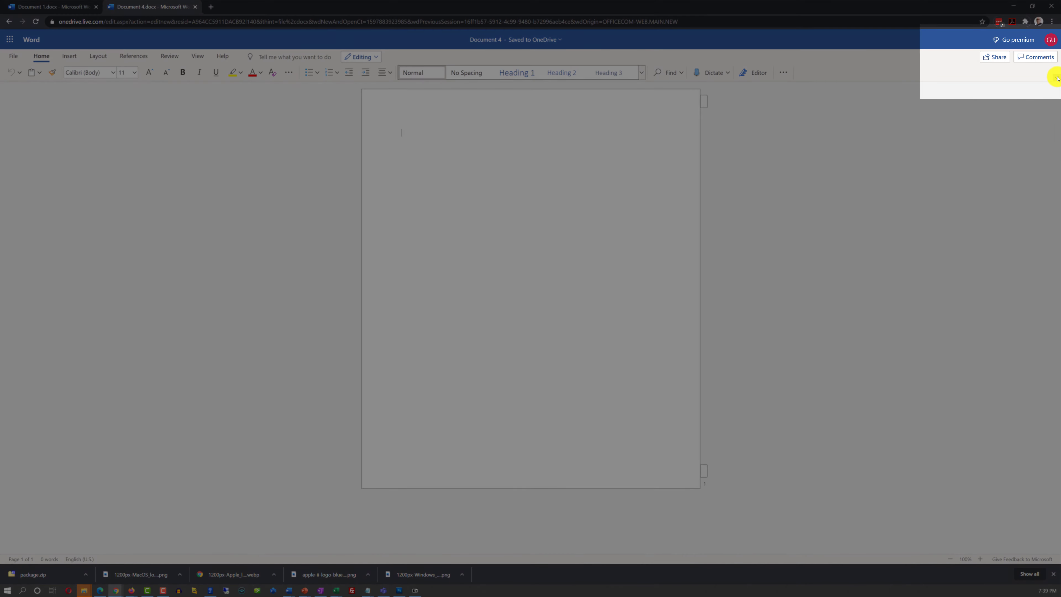
# Expand the simplified ribbon to the full classic layout
pyautogui.click(1056, 78)
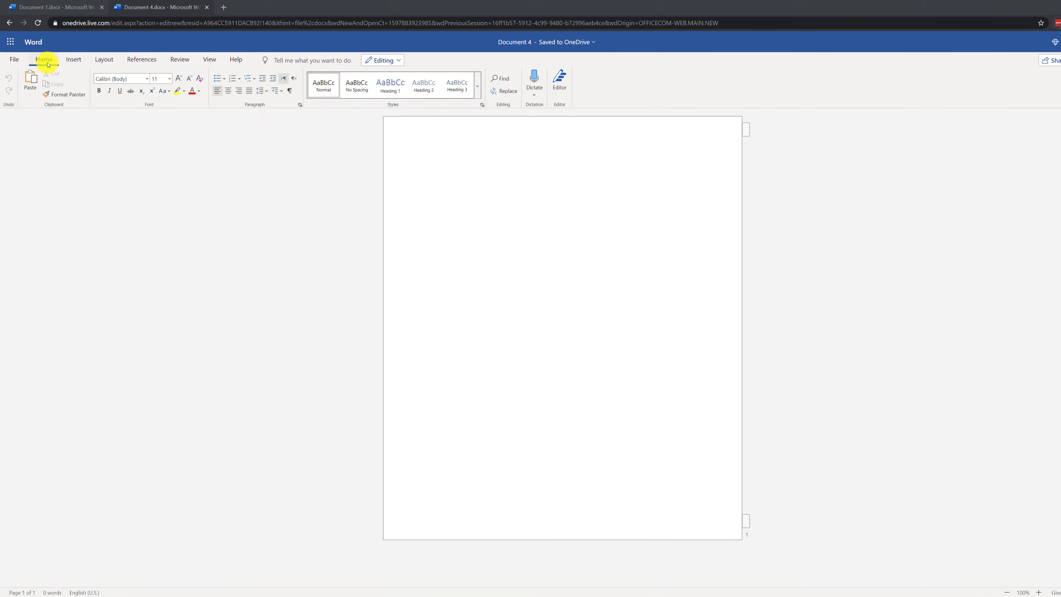
# Look through the File, Insert, Layout, References, Review, View and Help commands available in the full ribbon
pyautogui.click(19, 80)
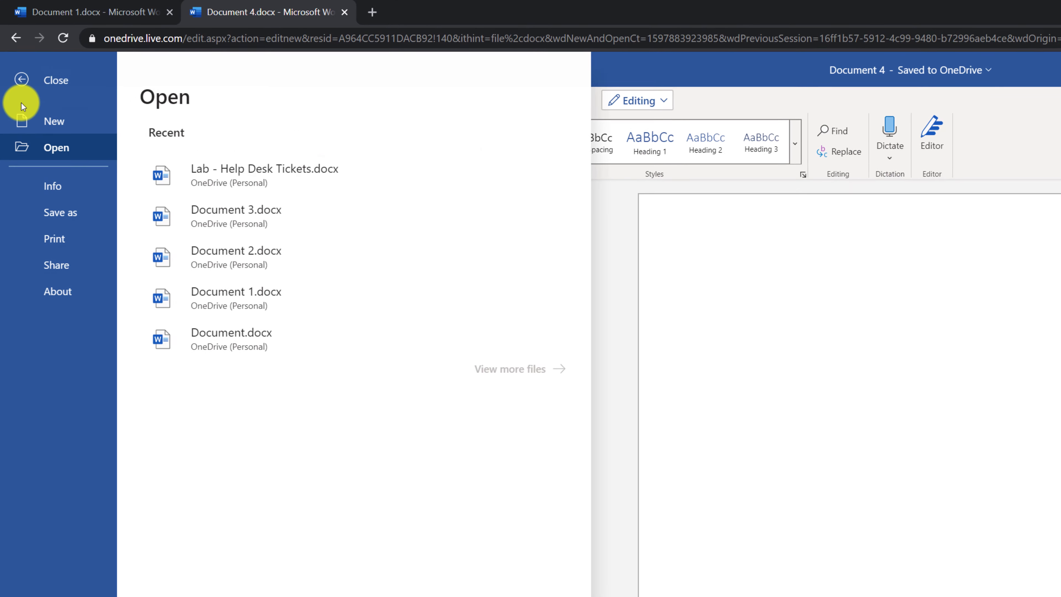
pyautogui.click(18, 69)
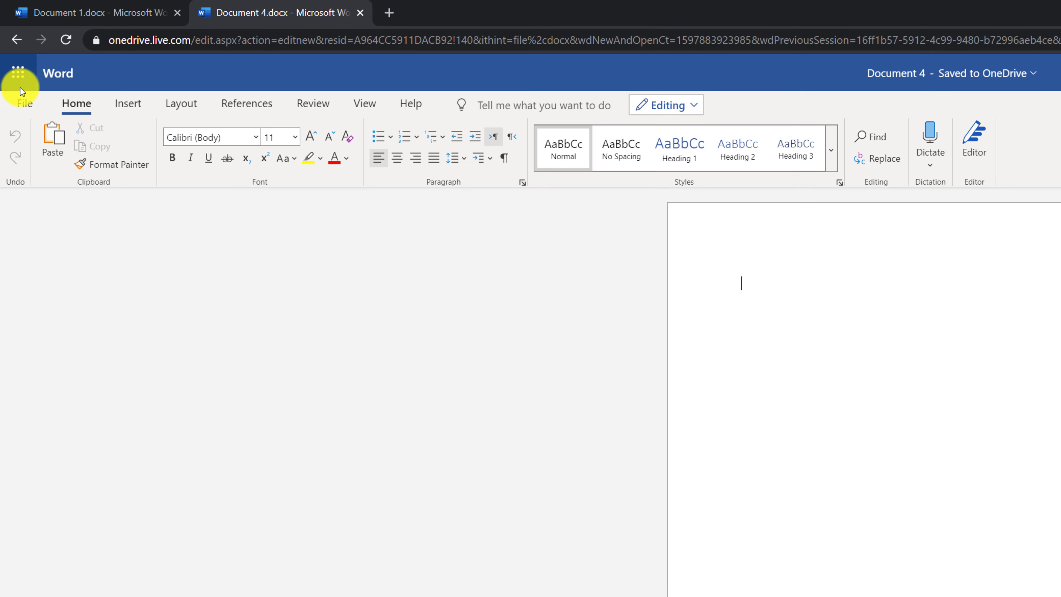
pyautogui.click(132, 104)
pyautogui.click(180, 103)
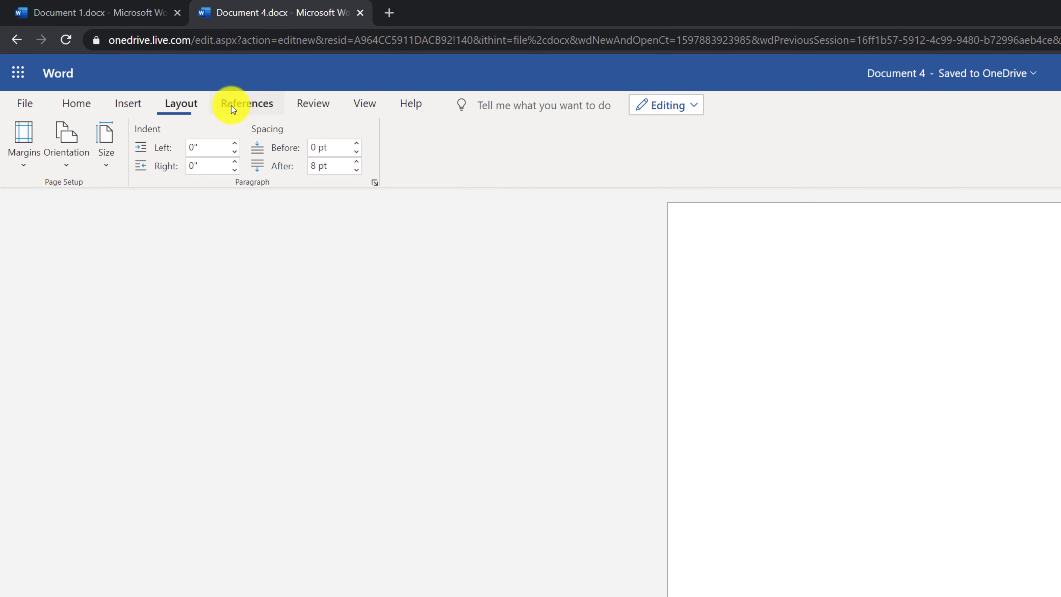
pyautogui.click(244, 101)
pyautogui.click(311, 102)
pyautogui.click(361, 104)
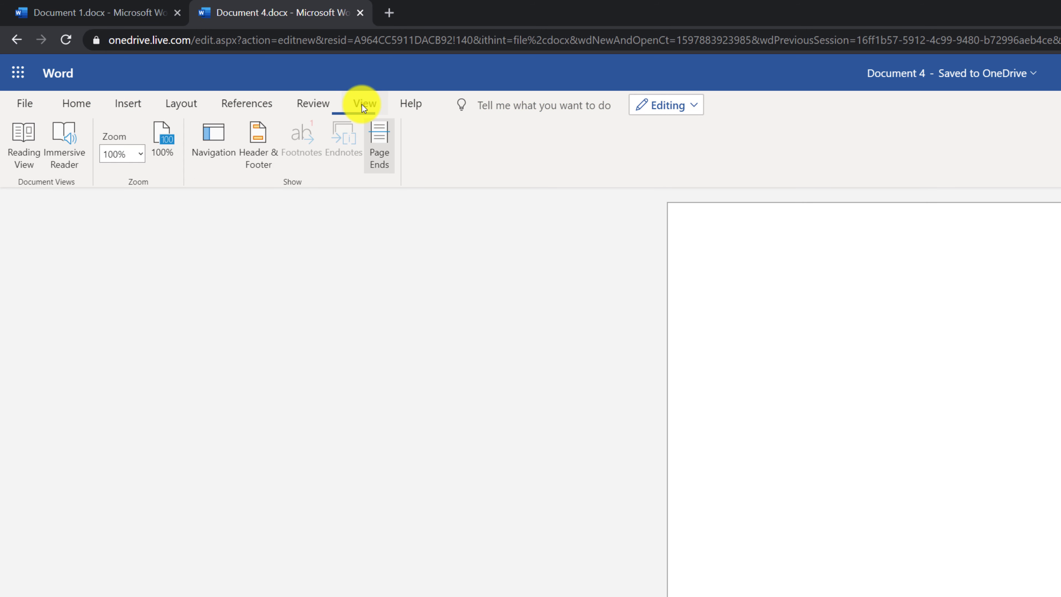
pyautogui.click(414, 103)
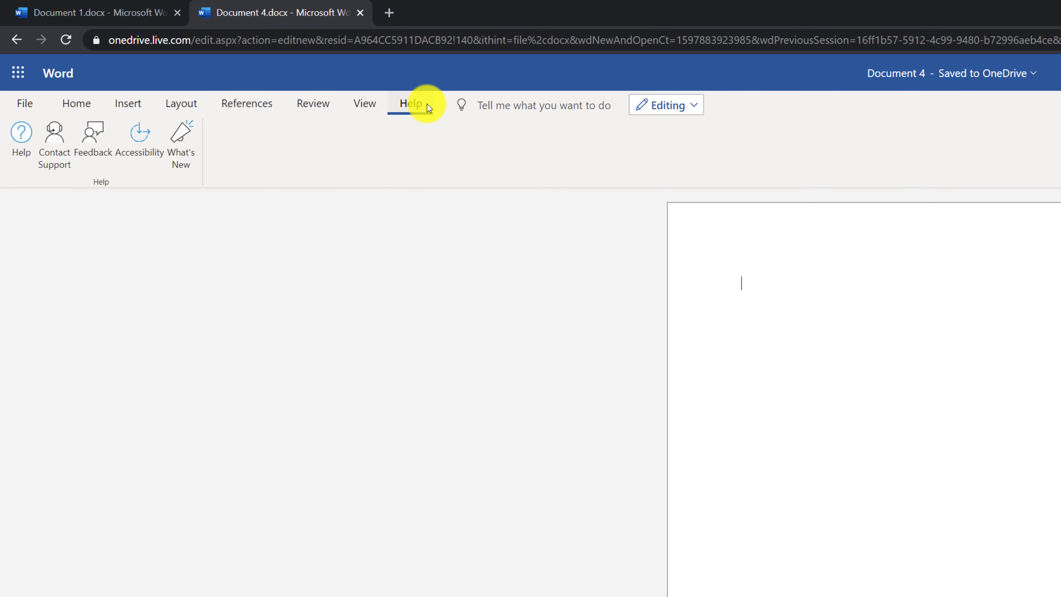
pyautogui.click(85, 100)
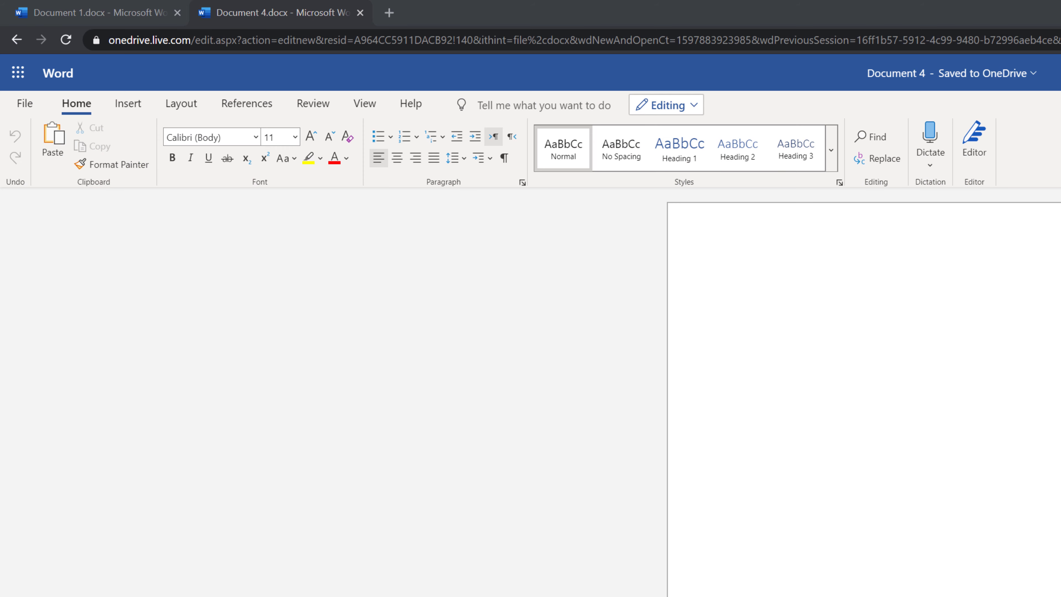
pyautogui.click(128, 104)
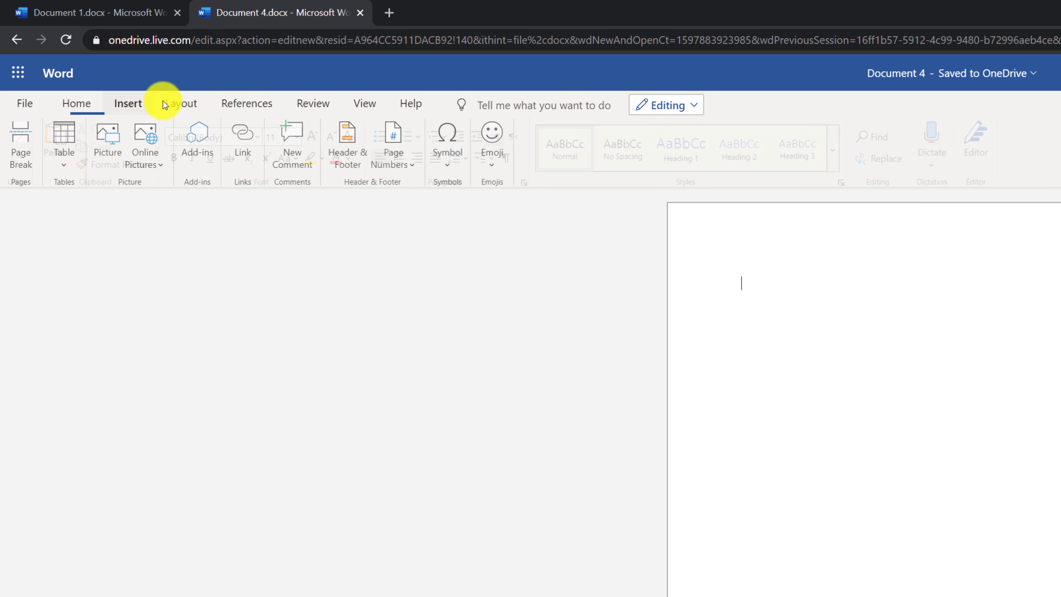
pyautogui.click(181, 100)
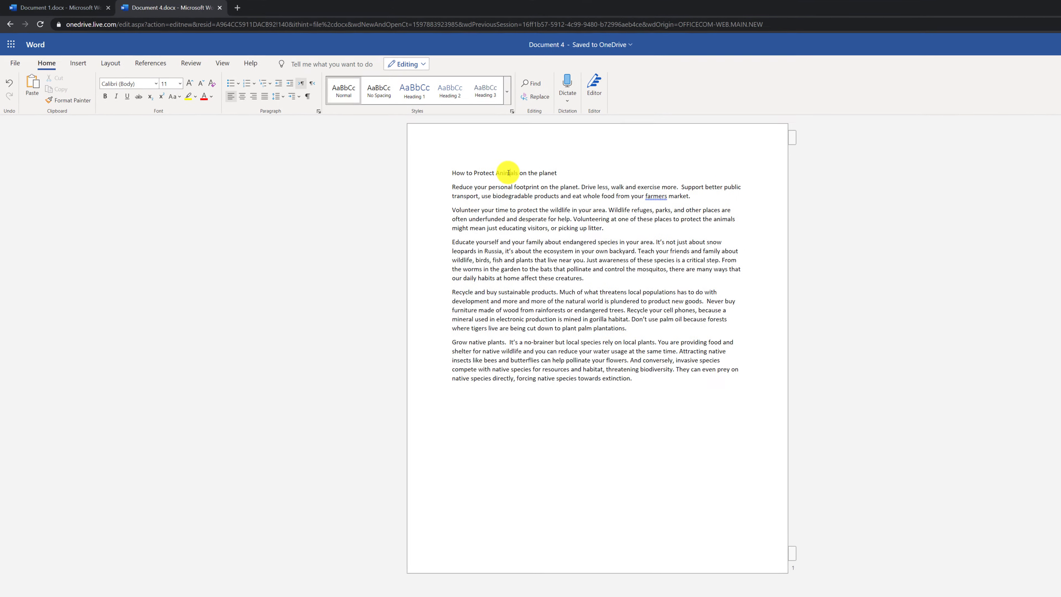
# Apply the Heading 1 style to the title line "How to Protect Animals on the planet"
pyautogui.click(508, 172)
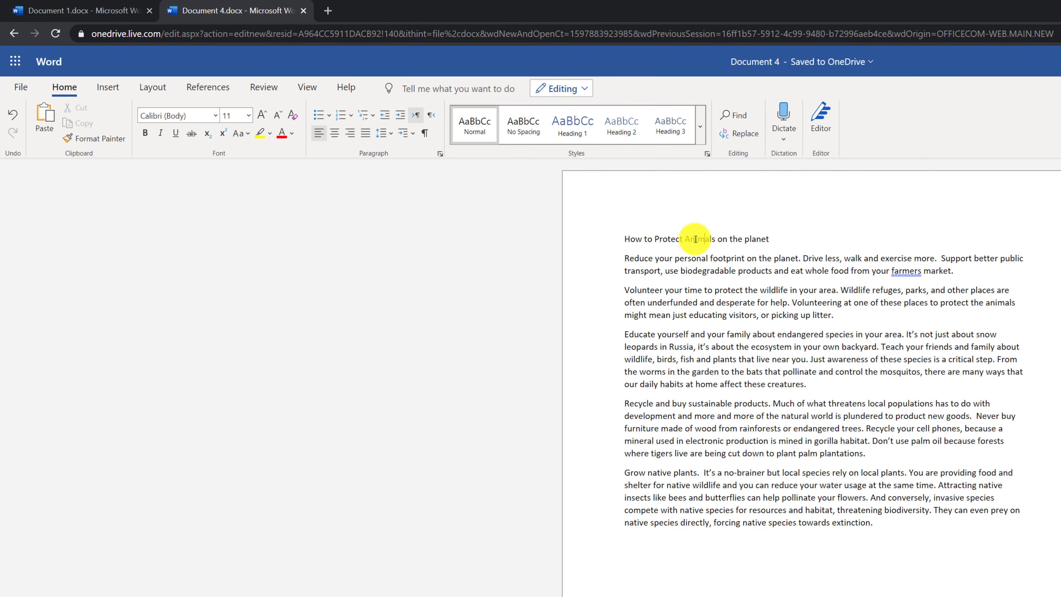
pyautogui.click(572, 132)
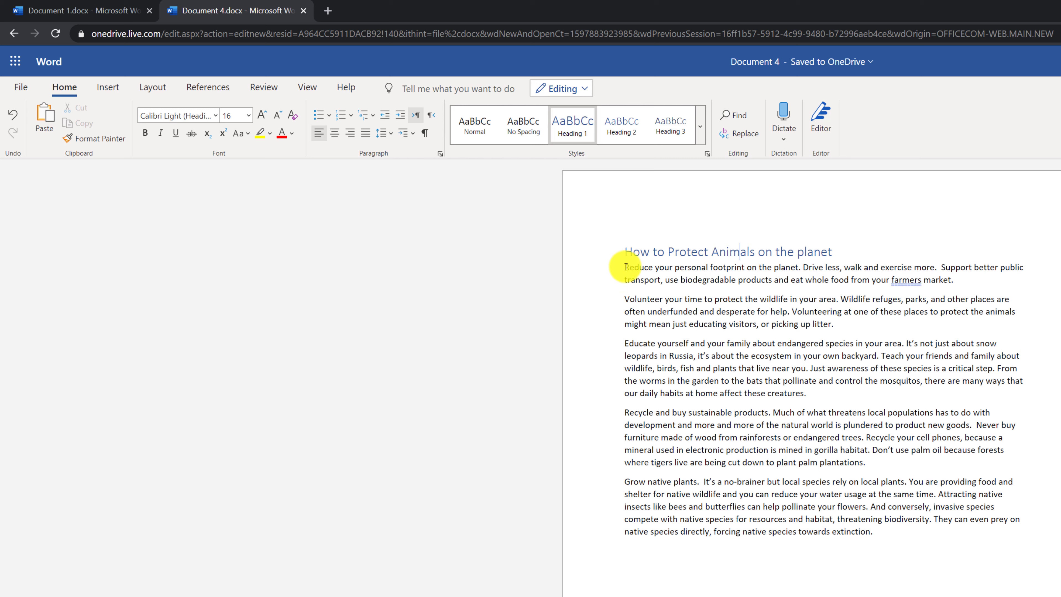
# Format the first body paragraph as bold, italic and underlined, and take the italics off again
pyautogui.moveTo(627, 267); pyautogui.dragTo(962, 287)
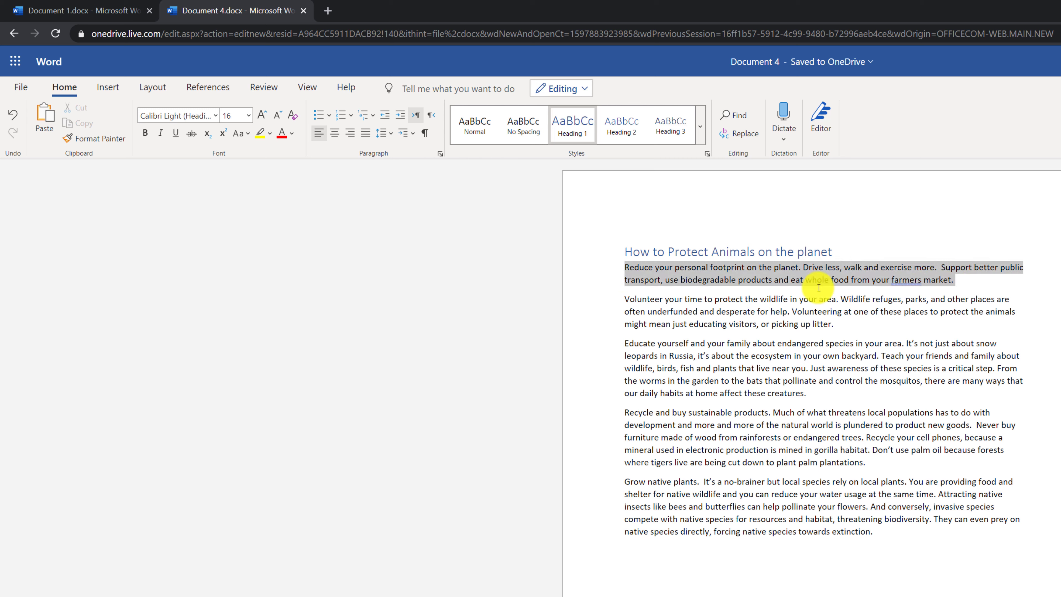
pyautogui.click(146, 134)
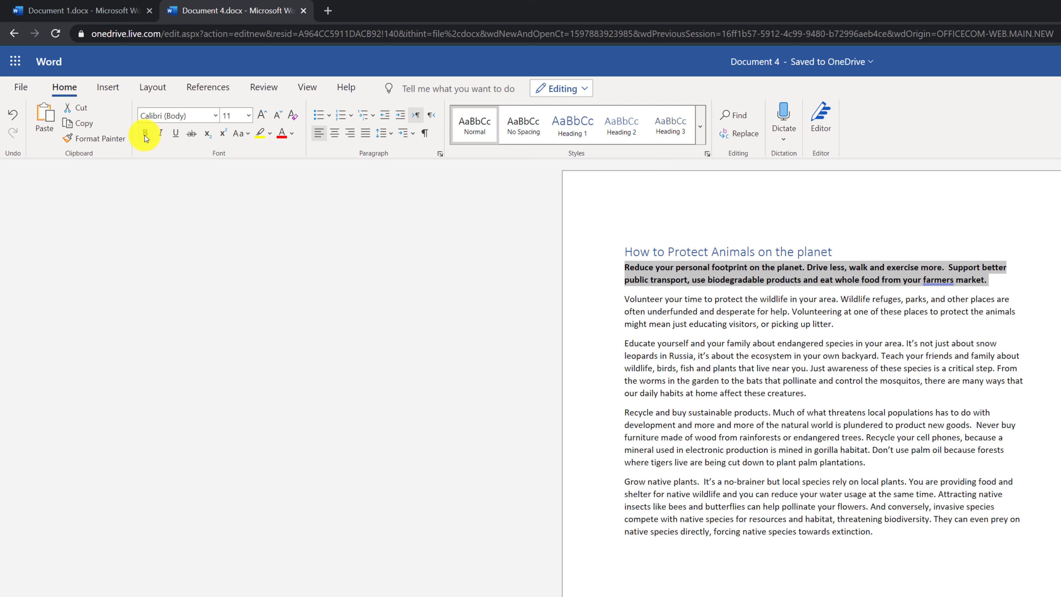
pyautogui.click(162, 135)
pyautogui.click(176, 133)
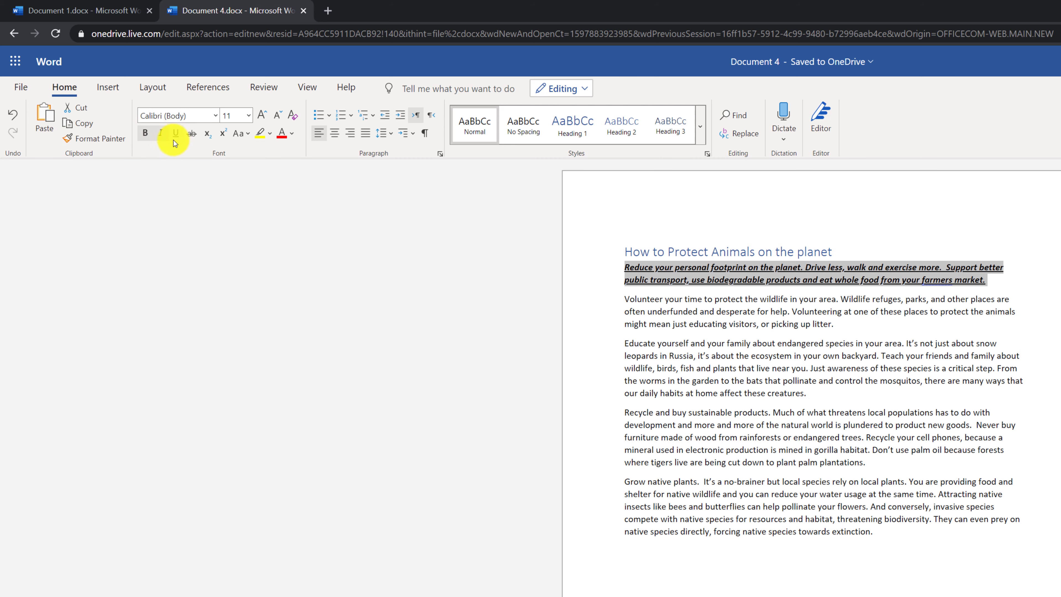
pyautogui.click(161, 133)
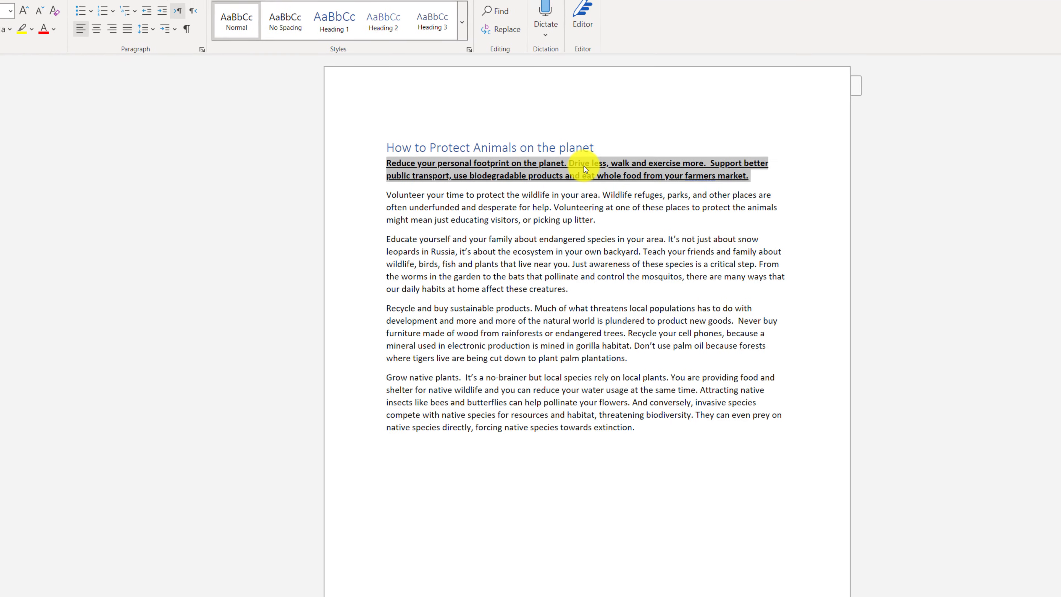
# Remove the underline and bold formatting from the first body paragraph
pyautogui.rightClick(697, 216)
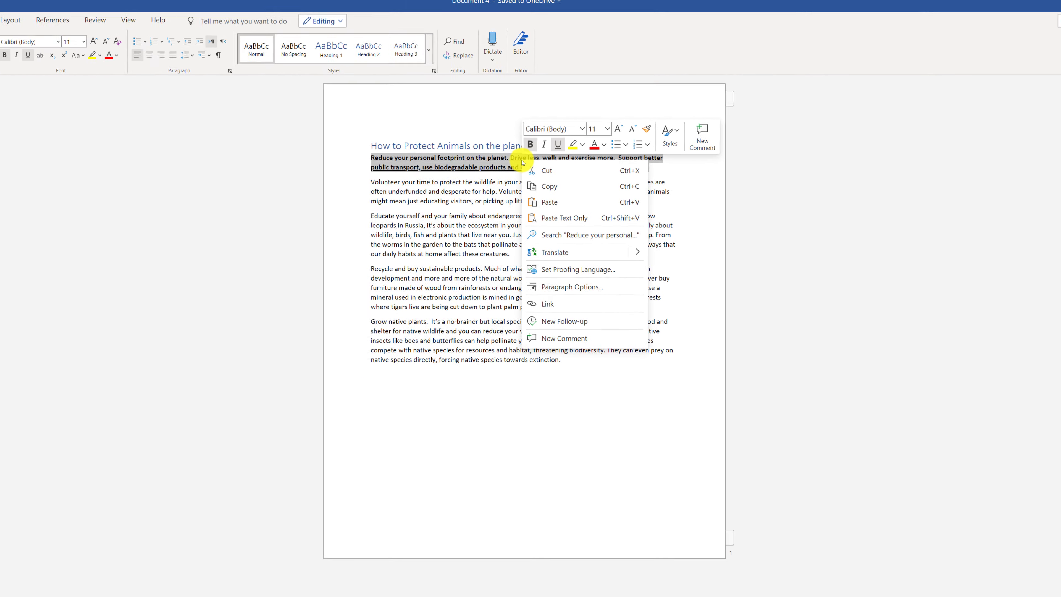
pyautogui.click(559, 160)
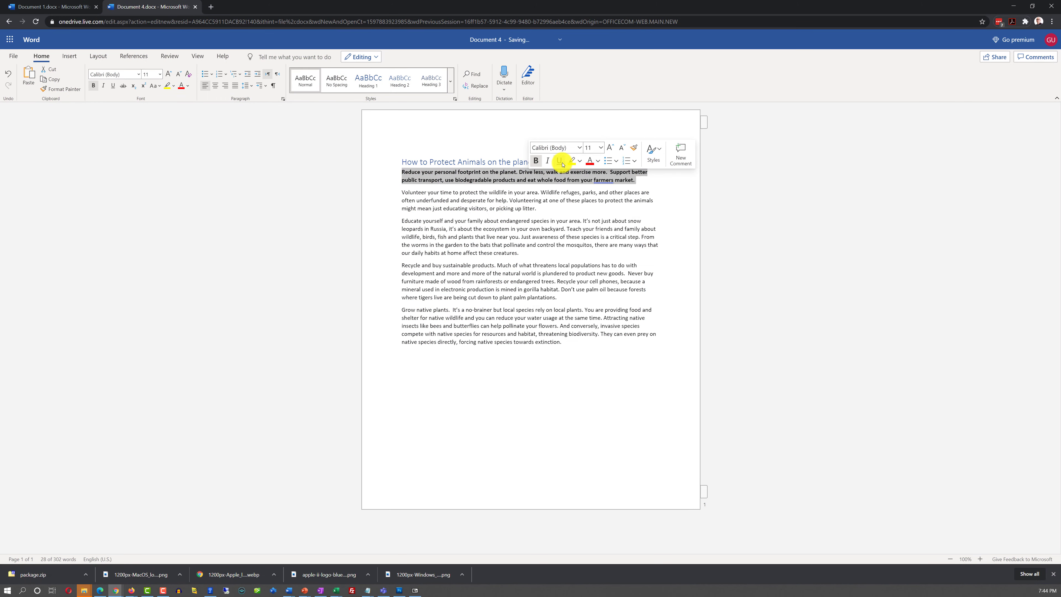
pyautogui.click(536, 161)
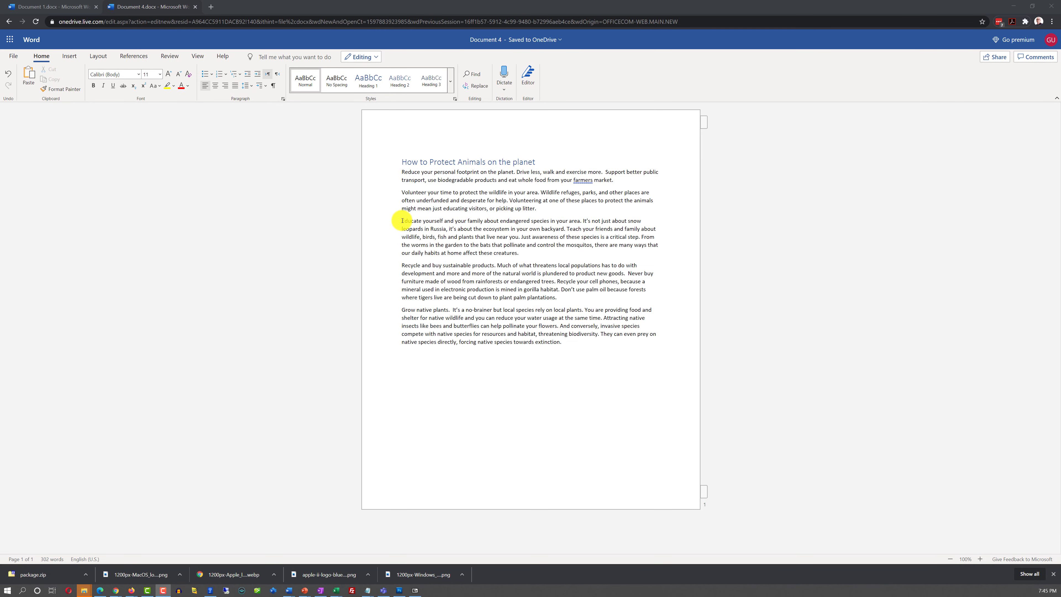
# Copy the paragraph beginning "Educate yourself and your family" and try to paste it after the last paragraph
pyautogui.moveTo(403, 221); pyautogui.dragTo(558, 257)
pyautogui.hotkey('ctrl', 'c')
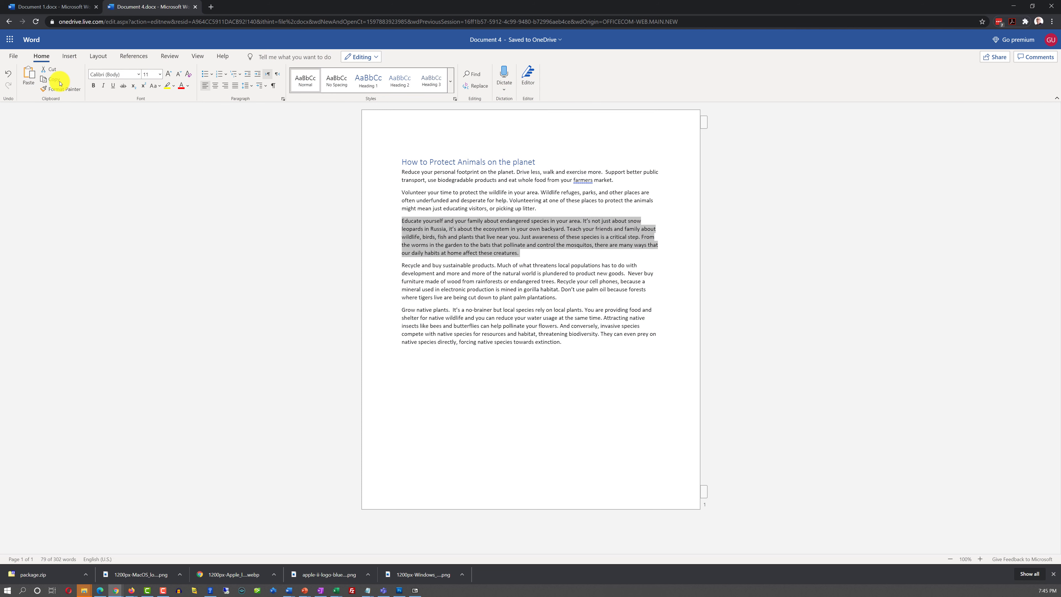
pyautogui.click(569, 340)
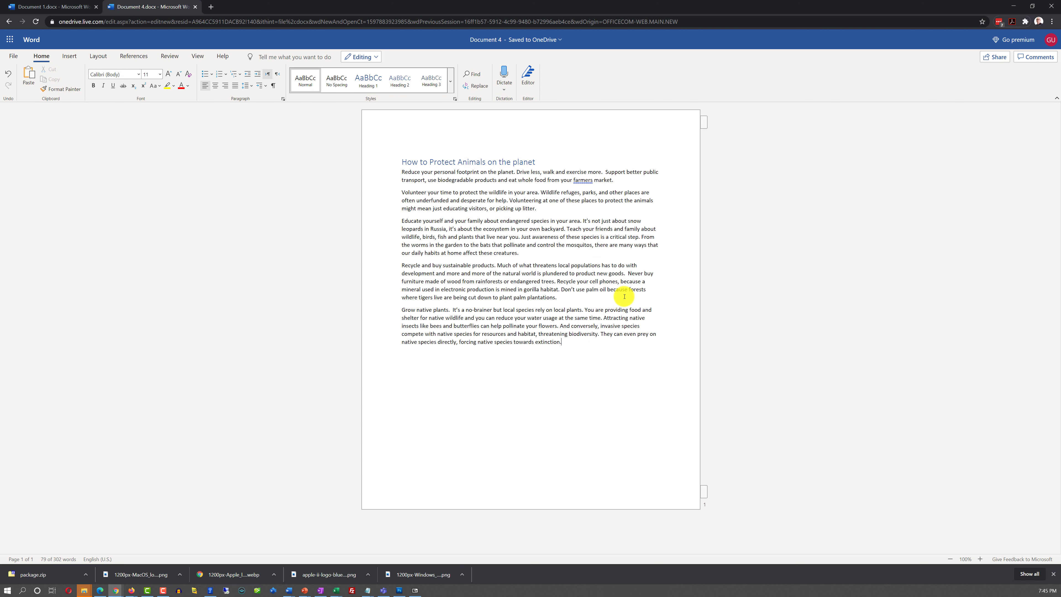
pyautogui.click(32, 78)
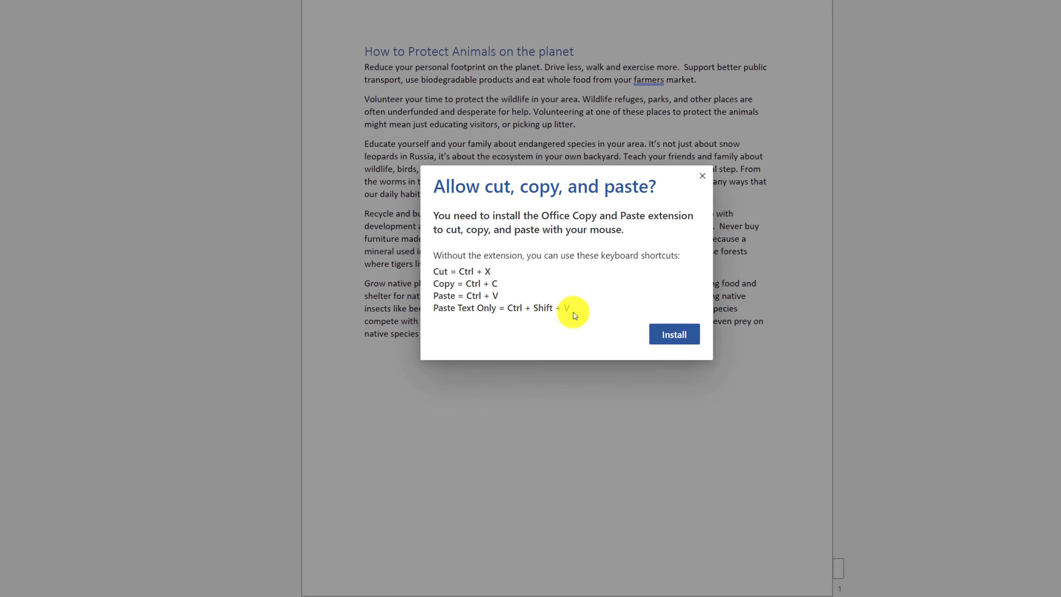
# Install the Office copy and paste browser extension and paste the copied paragraph at the end of the document
pyautogui.click(635, 338)
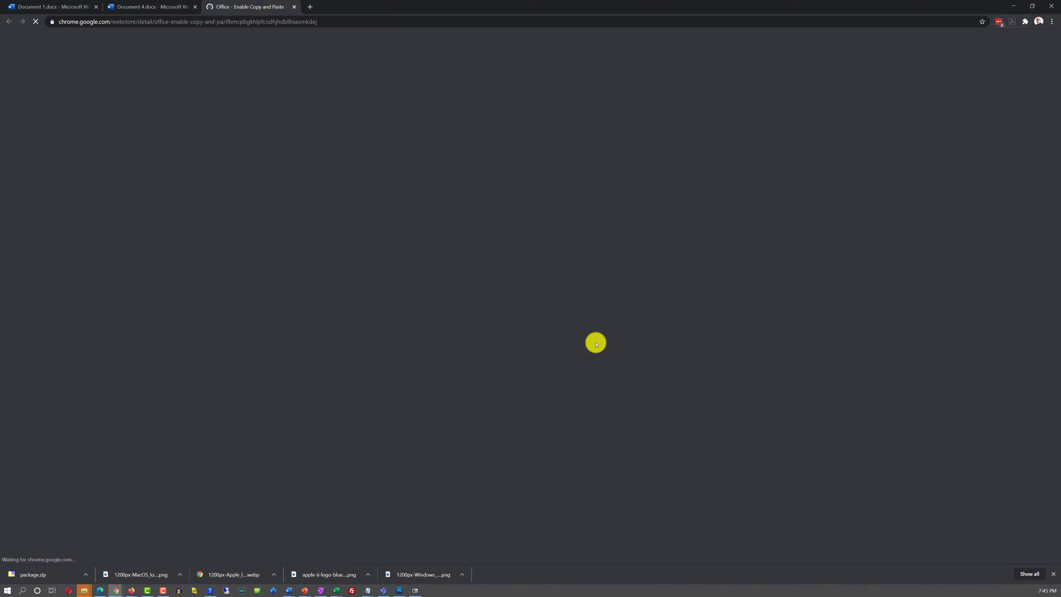
pyautogui.click(707, 101)
pyautogui.click(547, 88)
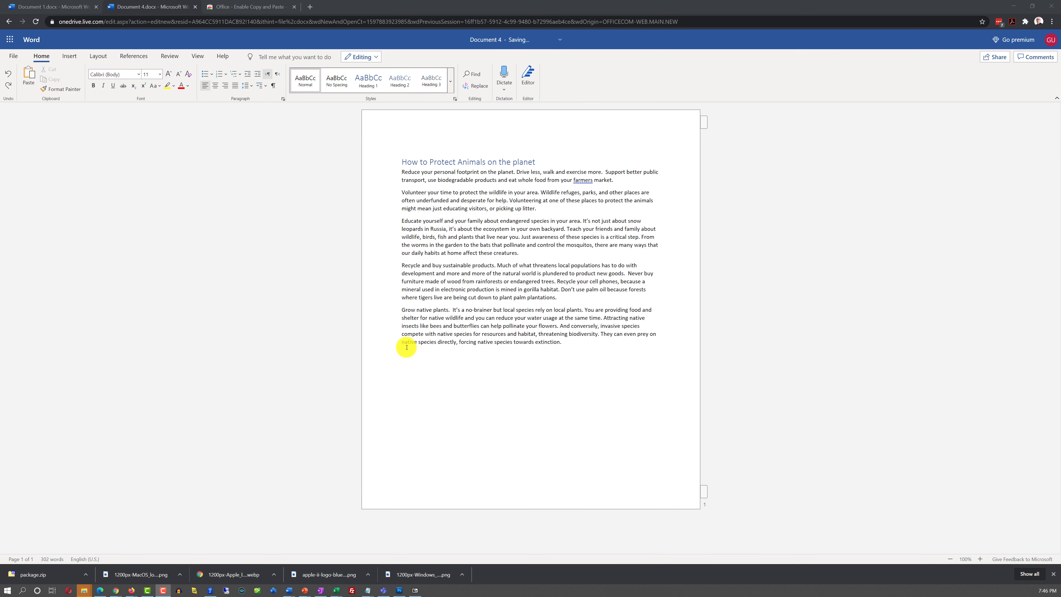
pyautogui.click(29, 76)
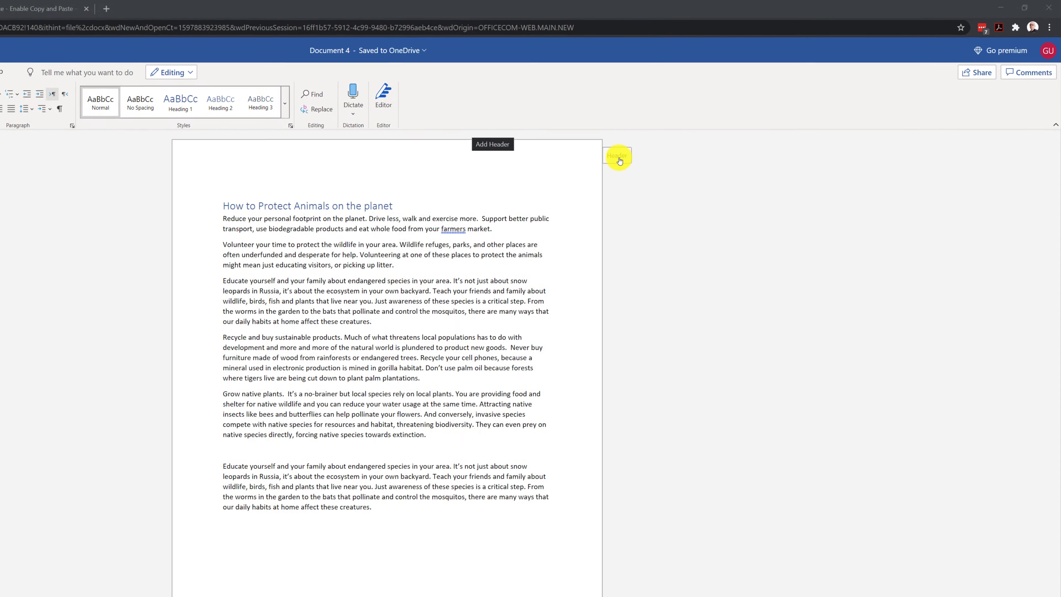
# Add a header with "August 31" in its first section and "Protecting the environment" in its middle section
pyautogui.click(619, 160)
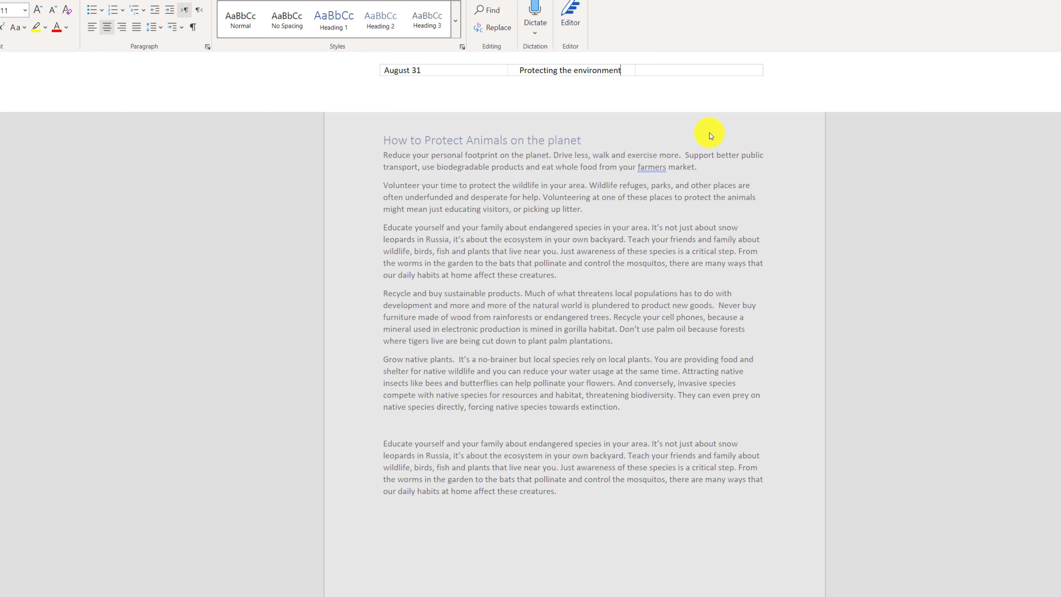
pyautogui.press('Escape')
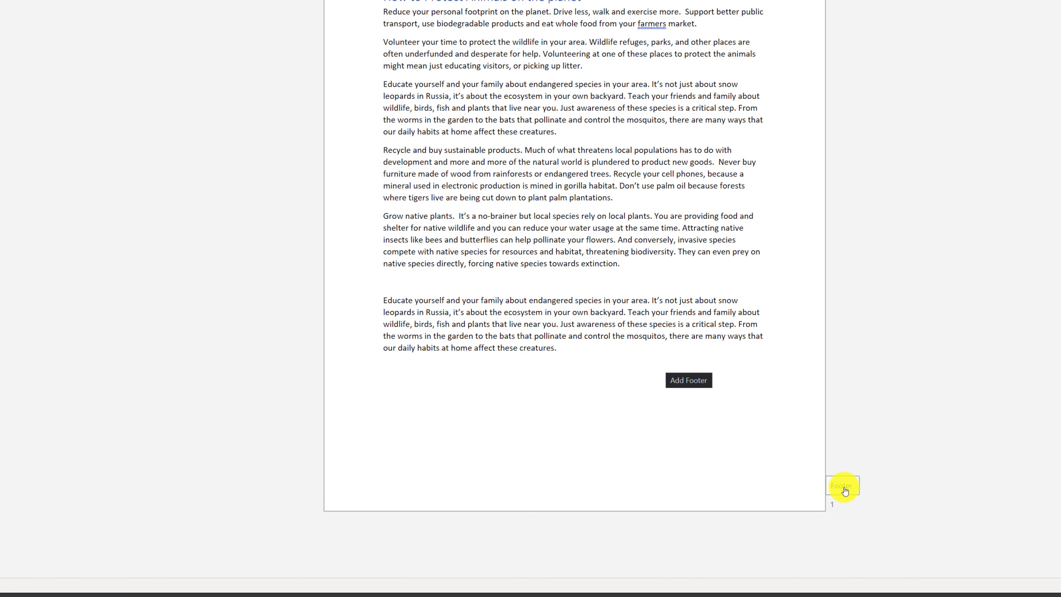
# Add a centred page number to the footer and return to the document body
pyautogui.click(845, 491)
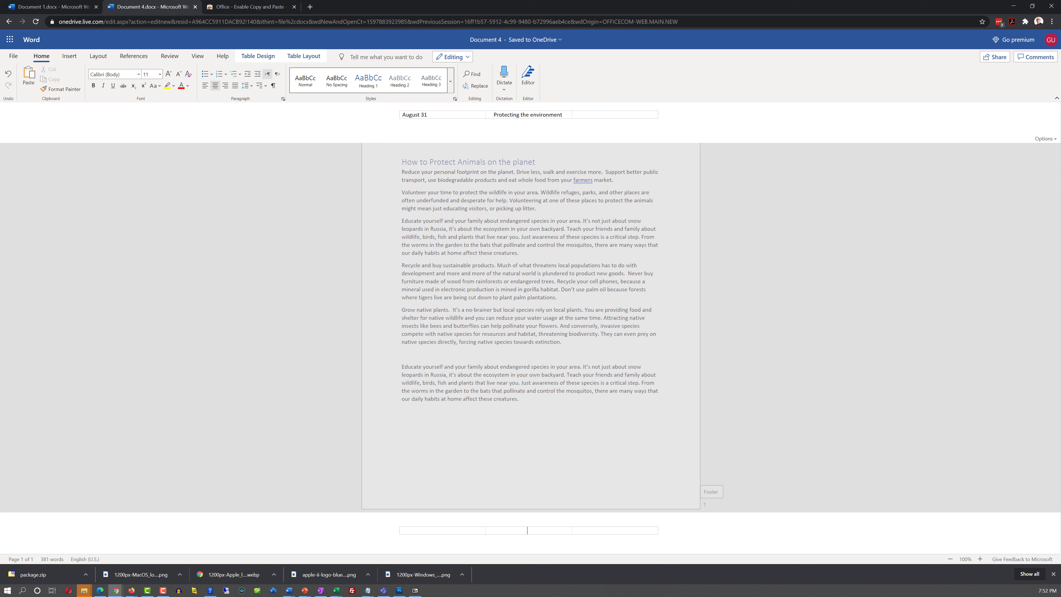
pyautogui.click(70, 57)
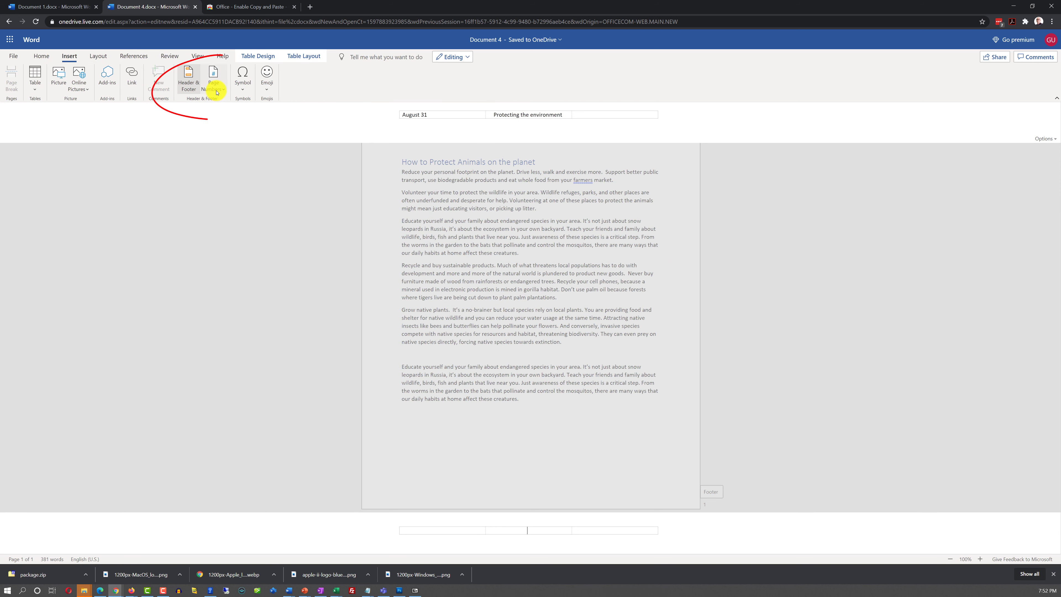
pyautogui.click(214, 88)
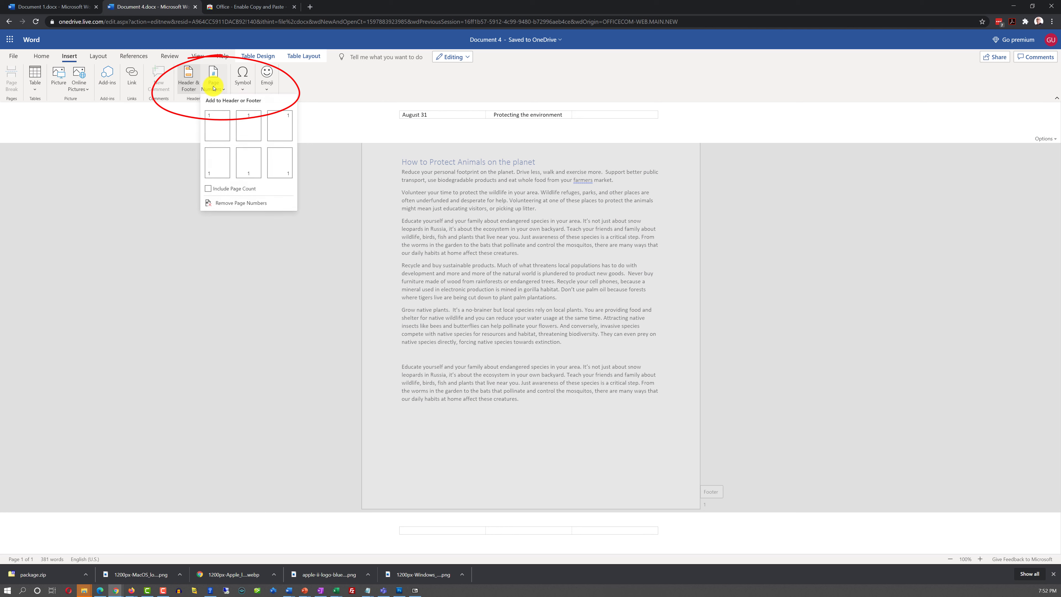
pyautogui.click(248, 170)
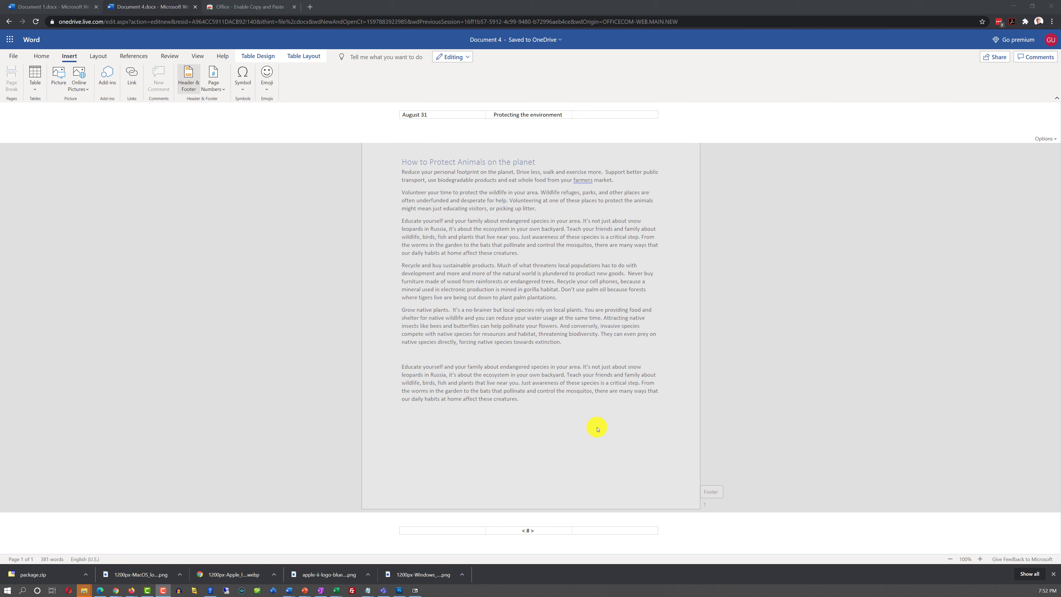
pyautogui.click(597, 428)
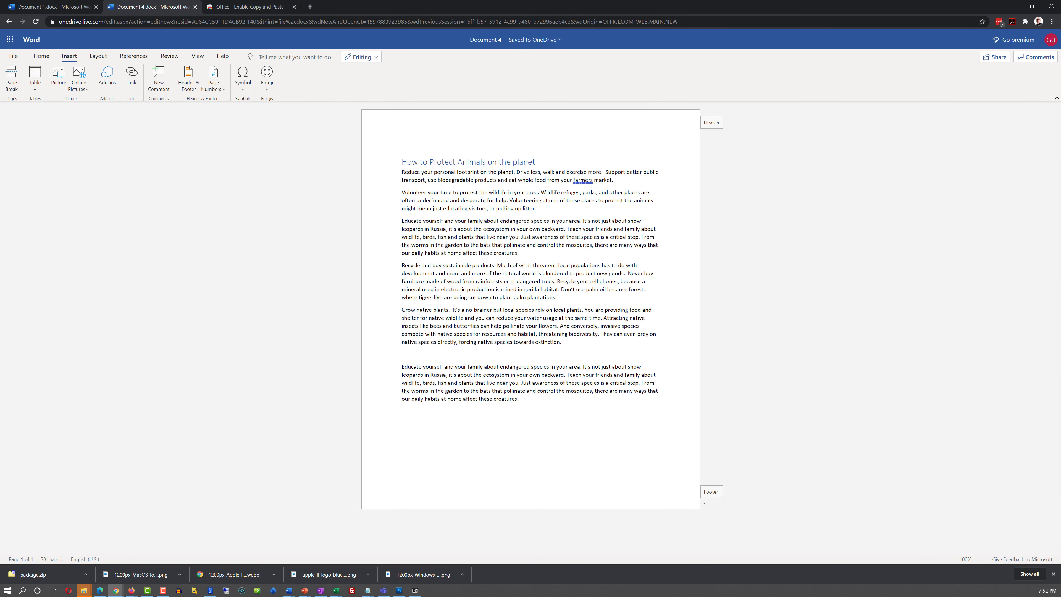
# Insert a table of six columns and six rows below the last paragraph and enter "Employee Name" in its first cell
pyautogui.click(42, 56)
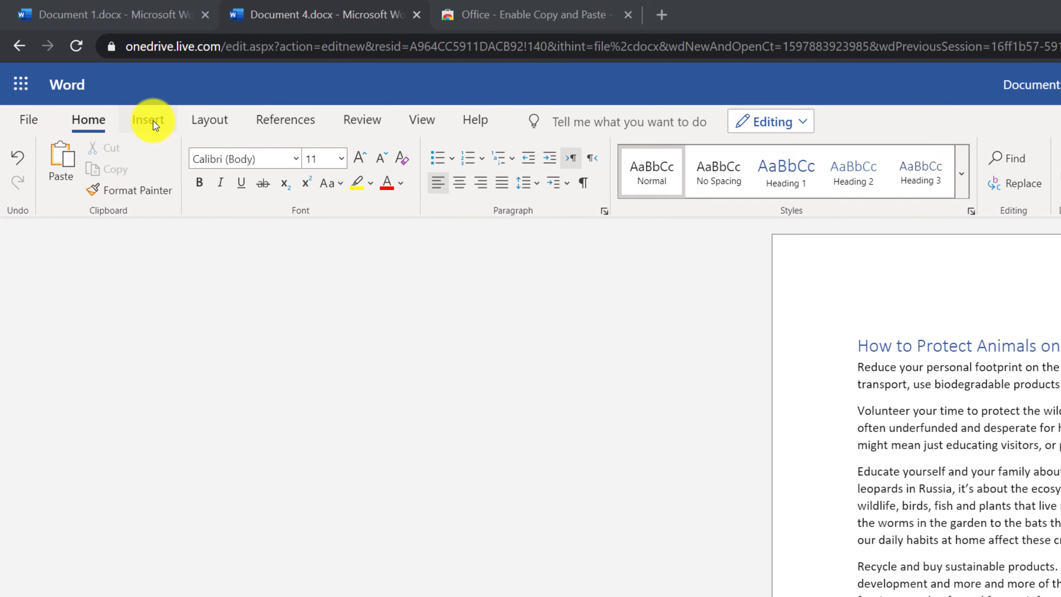
pyautogui.click(152, 122)
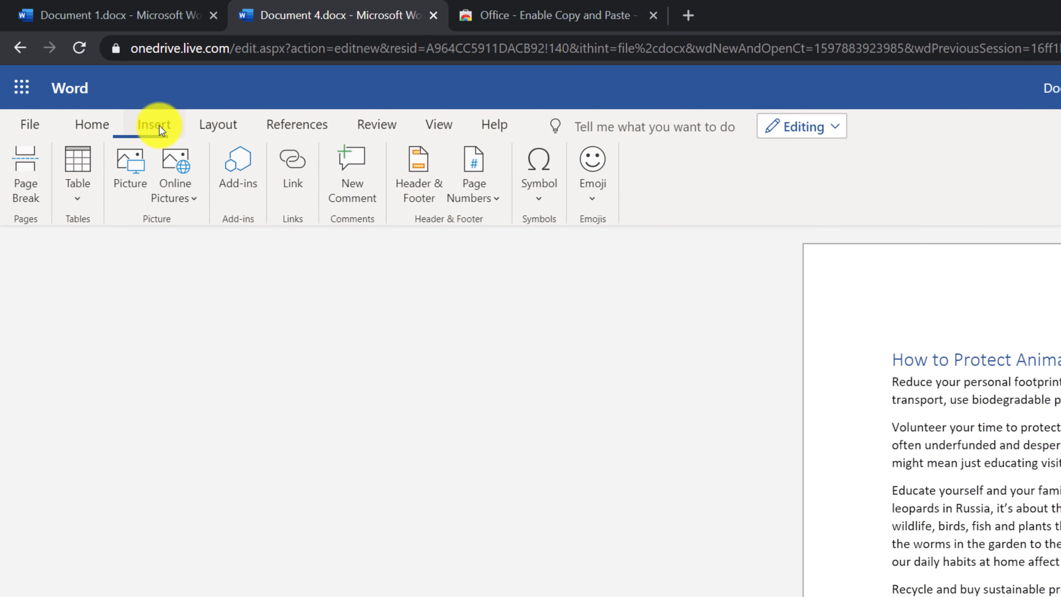
pyautogui.click(82, 186)
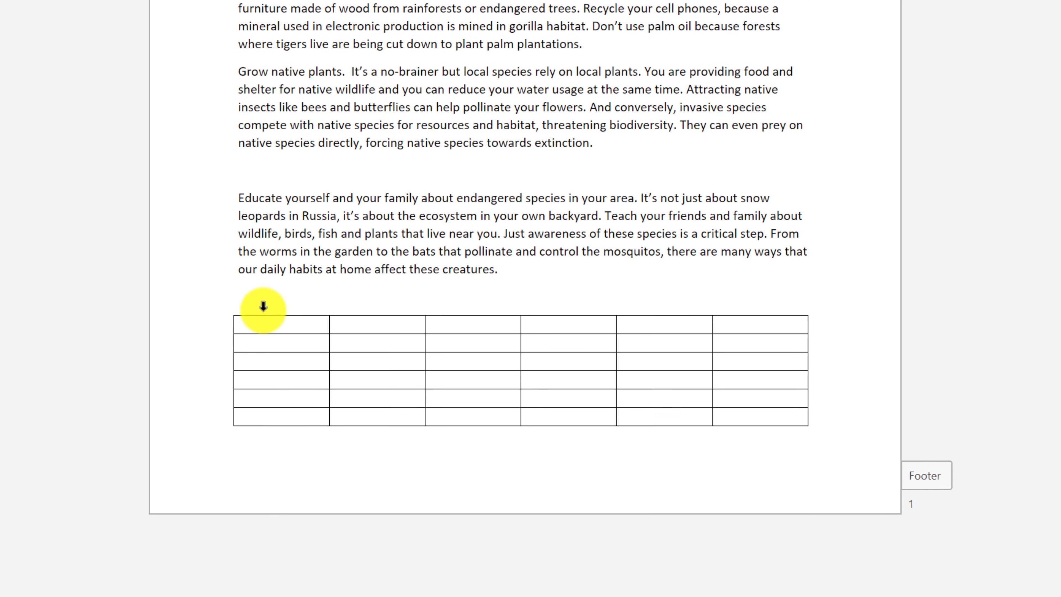
pyautogui.click(253, 325)
pyautogui.write('Employee Name')
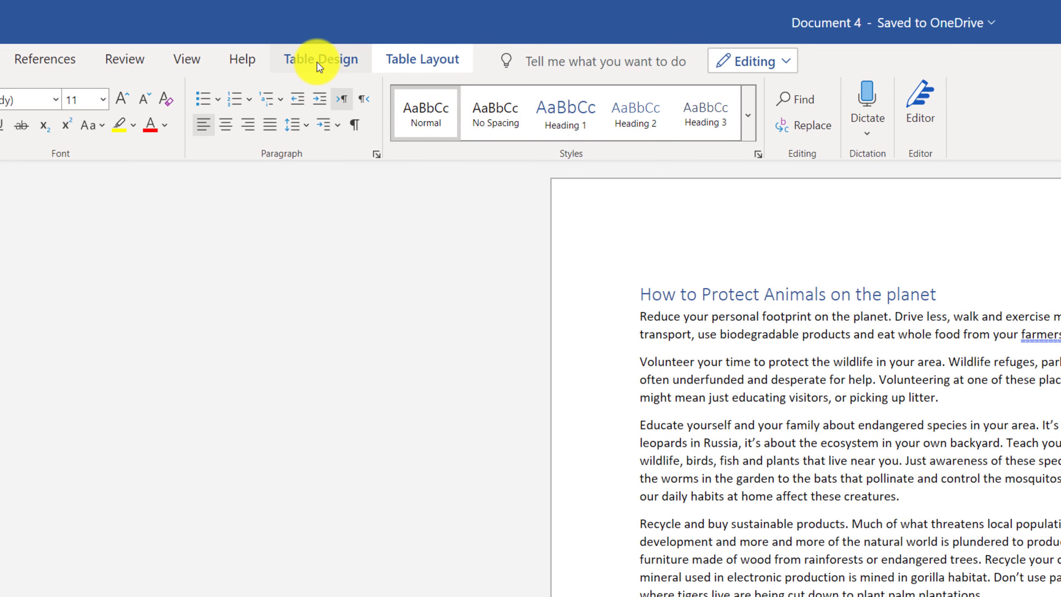
# Try several grid table styles on the selected employee table
pyautogui.click(317, 61)
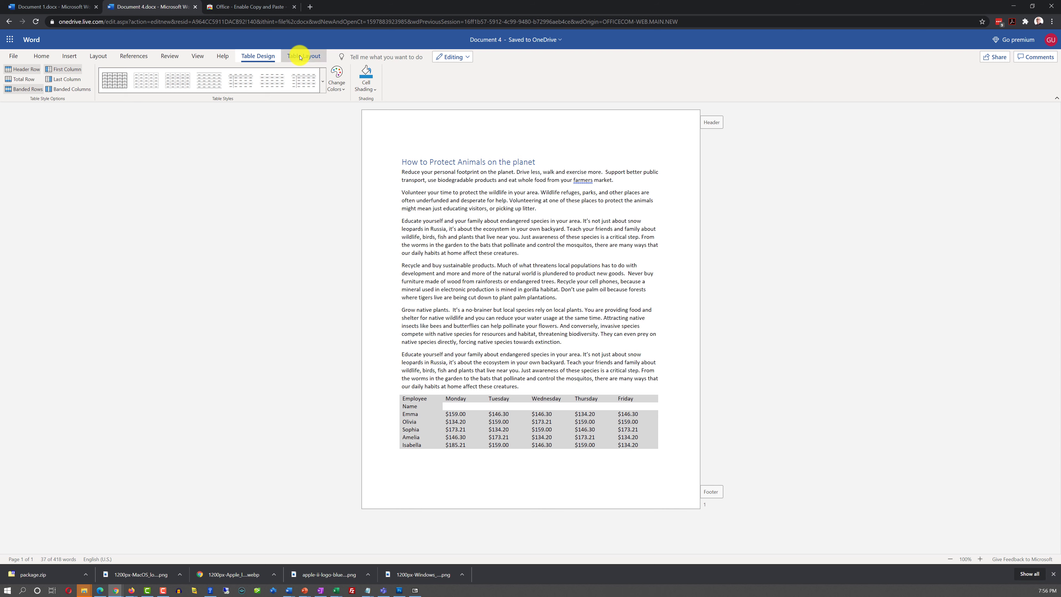
pyautogui.click(324, 84)
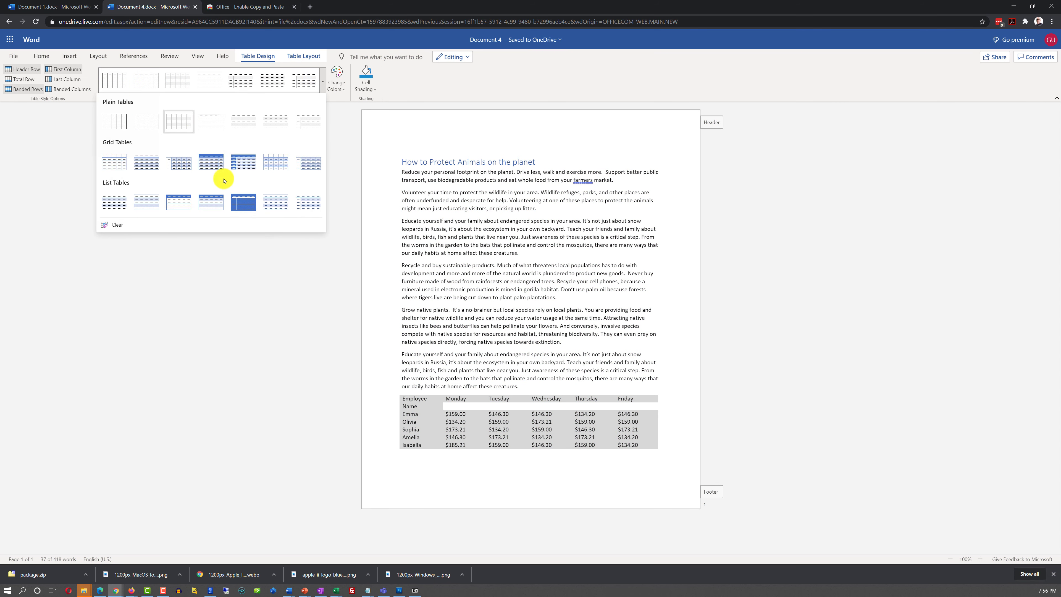
pyautogui.click(214, 169)
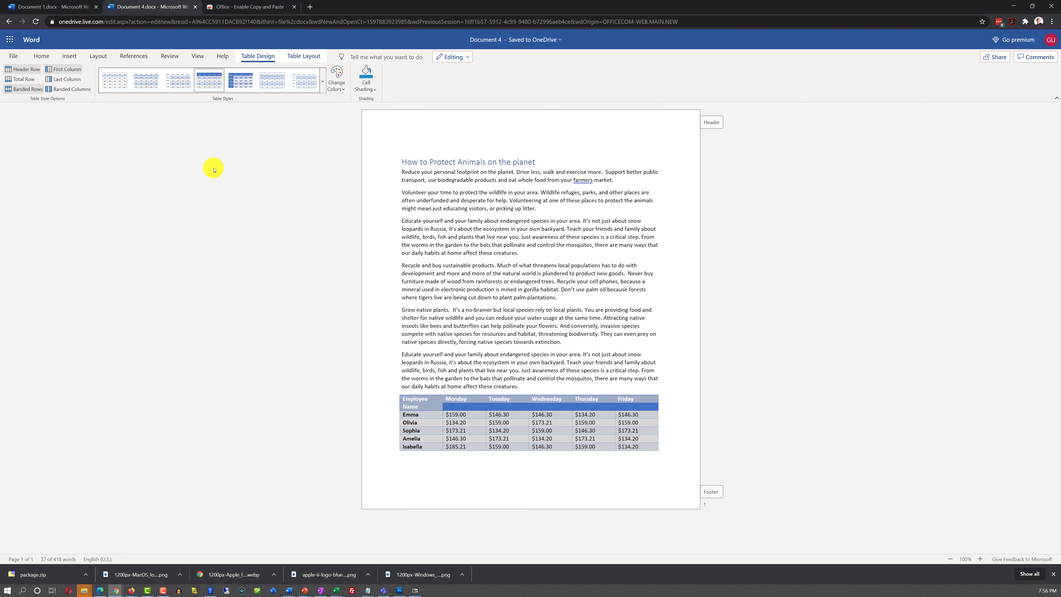
pyautogui.click(280, 83)
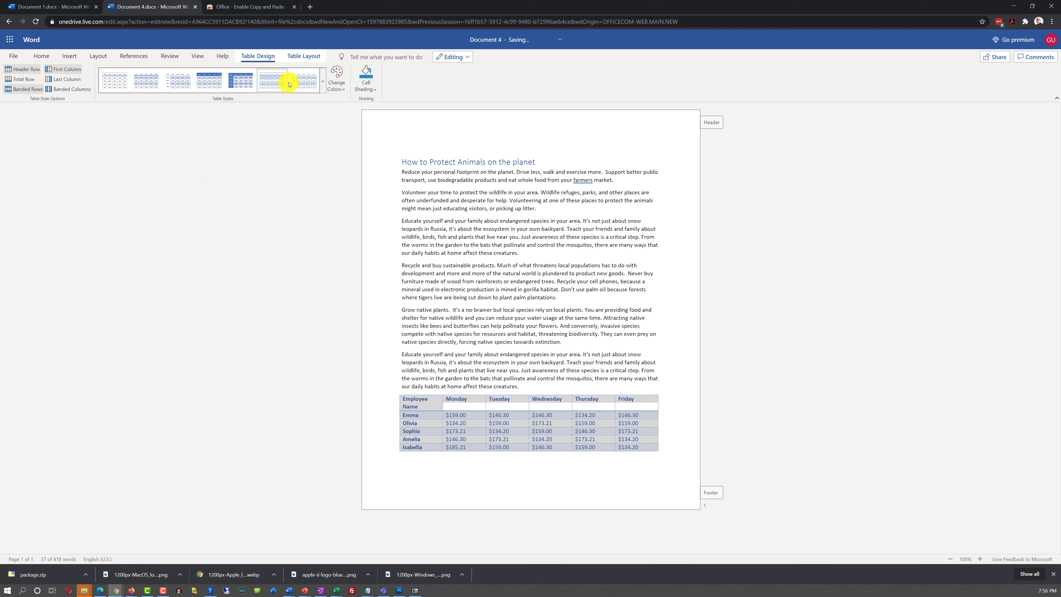
pyautogui.click(303, 86)
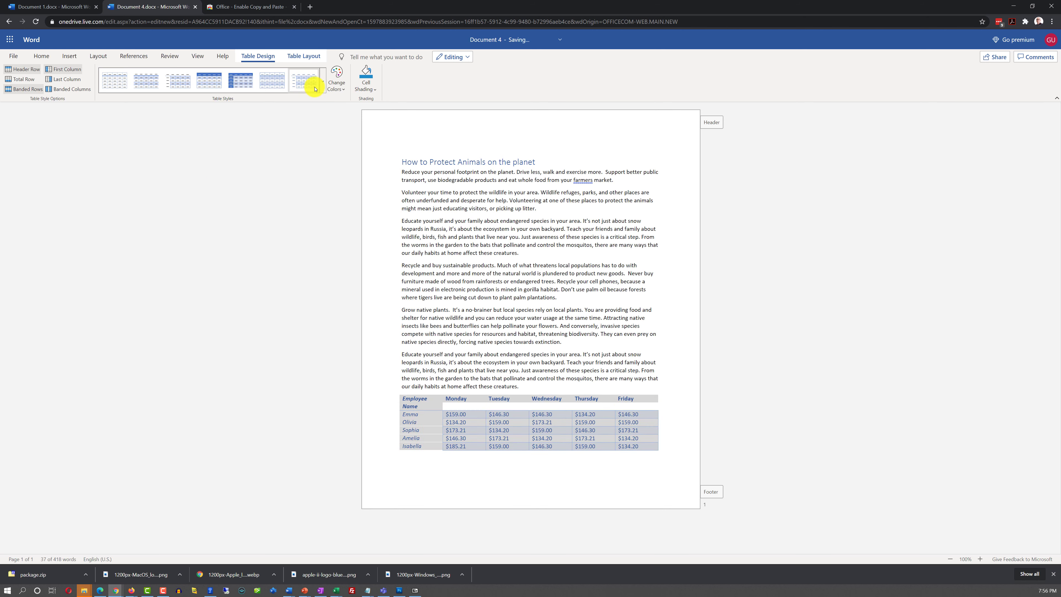
# Apply the second List Tables style, with light blue banded rows, to the employee table and deselect it
pyautogui.click(323, 84)
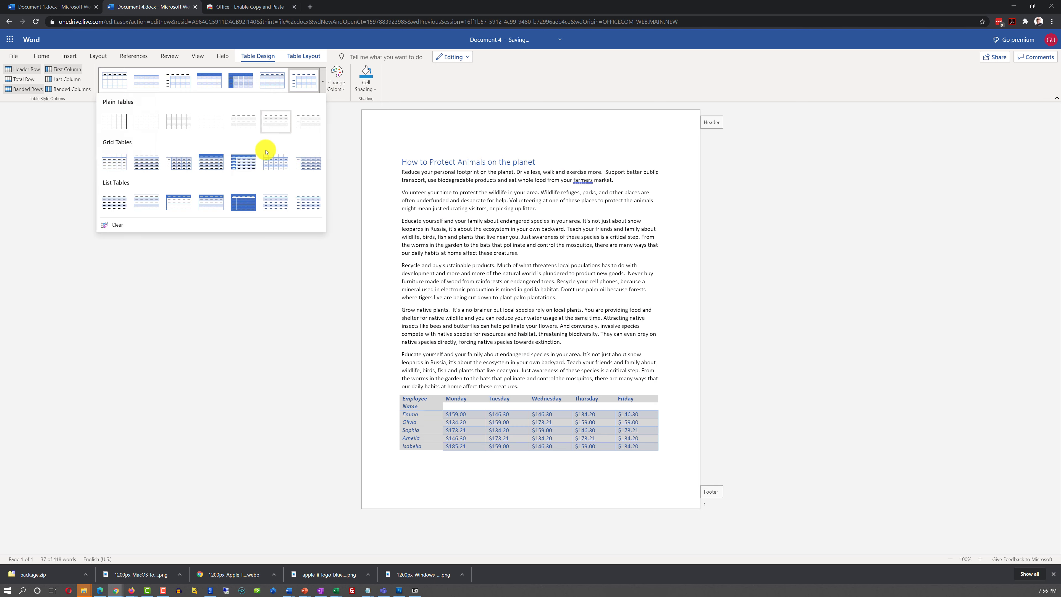
pyautogui.click(154, 202)
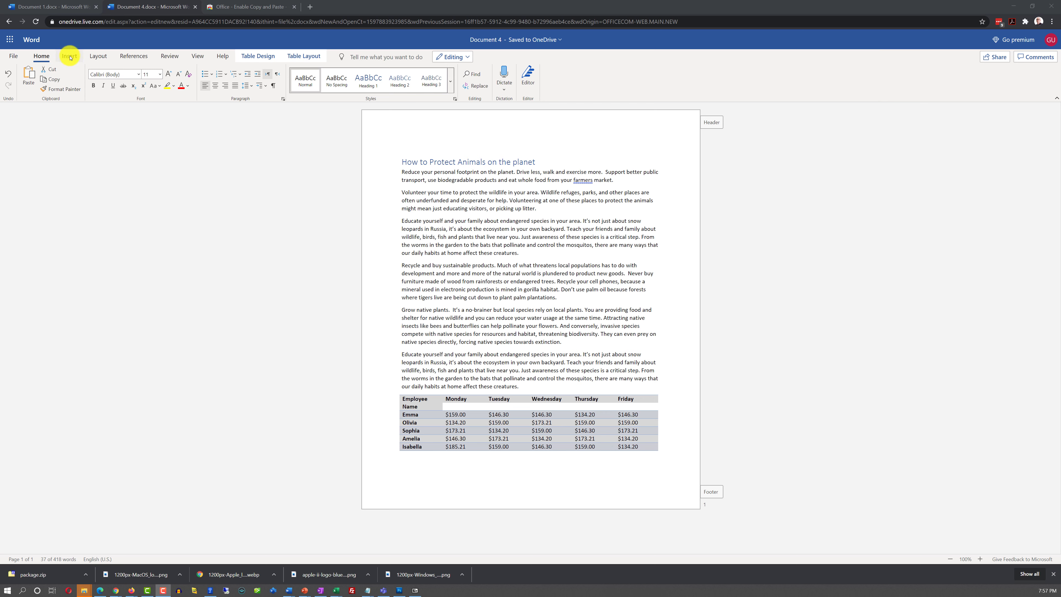
pyautogui.click(290, 283)
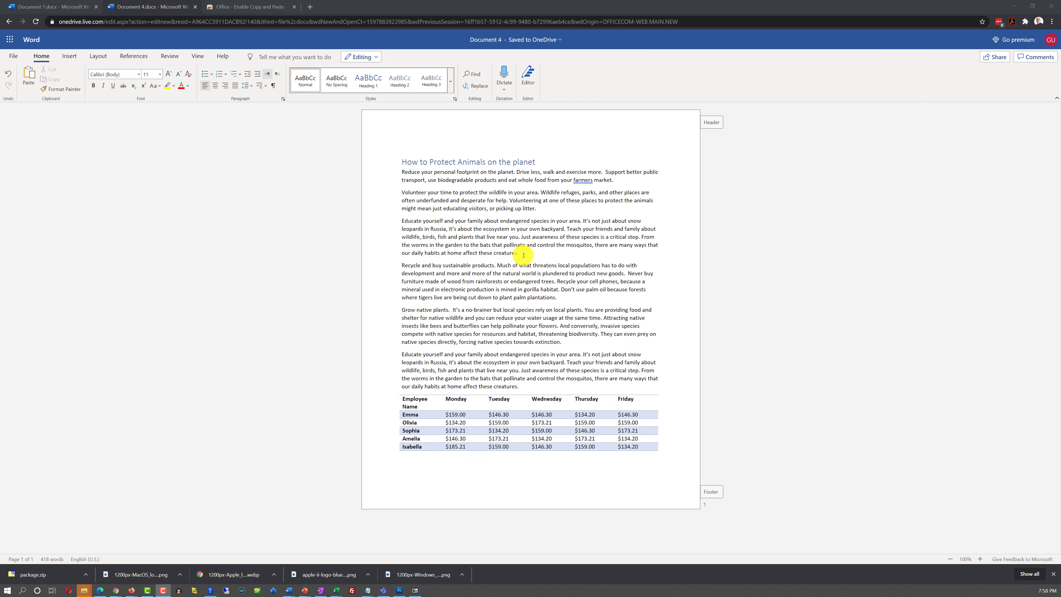
# Add an empty line after the third paragraph and insert the first Creative Commons picture from Bing's Airplane category there
pyautogui.click(532, 246)
pyautogui.press('Return')
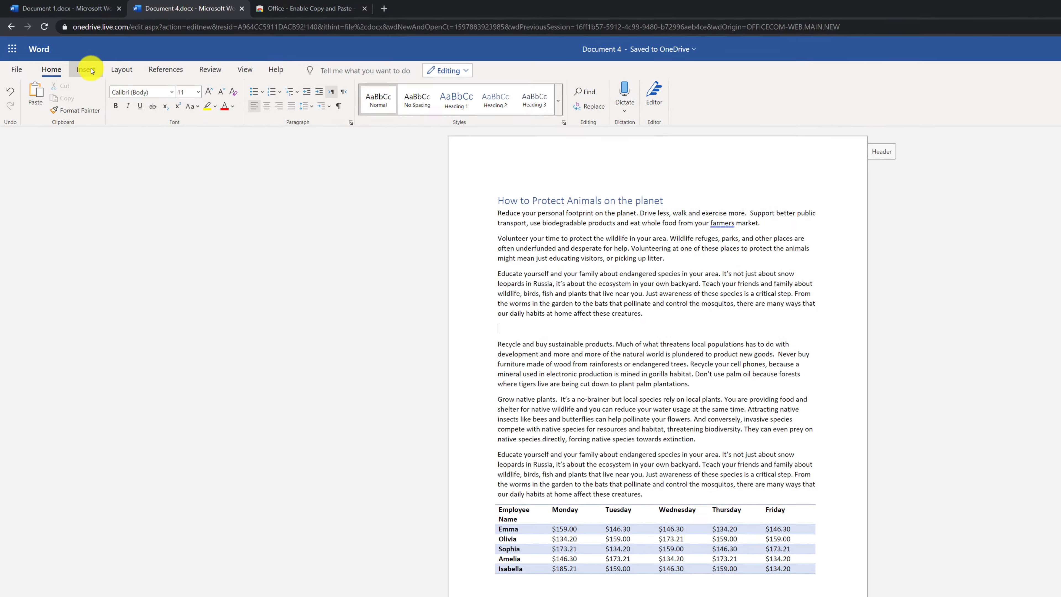
pyautogui.click(75, 59)
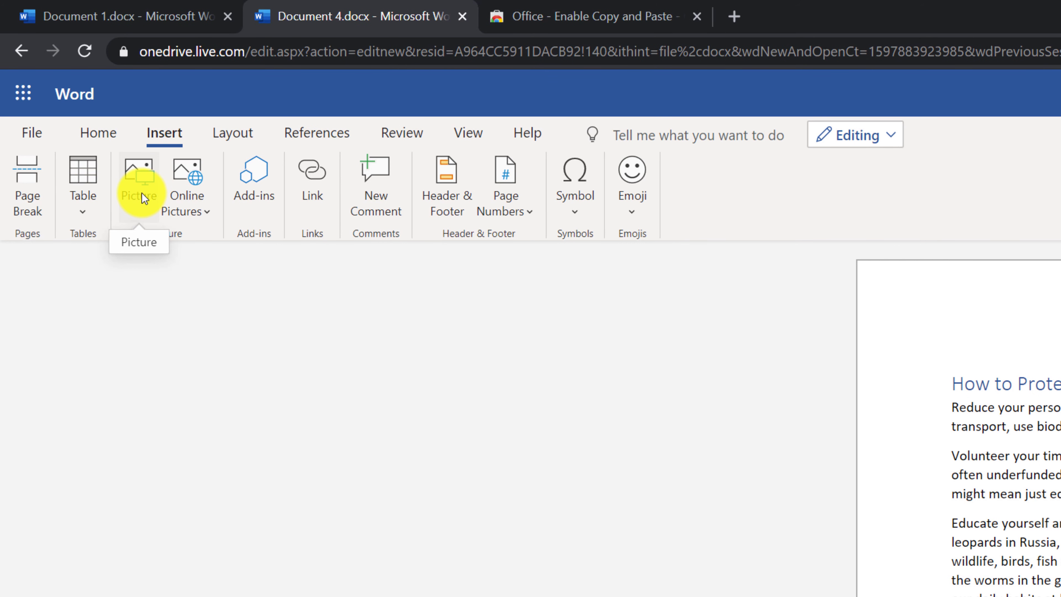
pyautogui.click(203, 213)
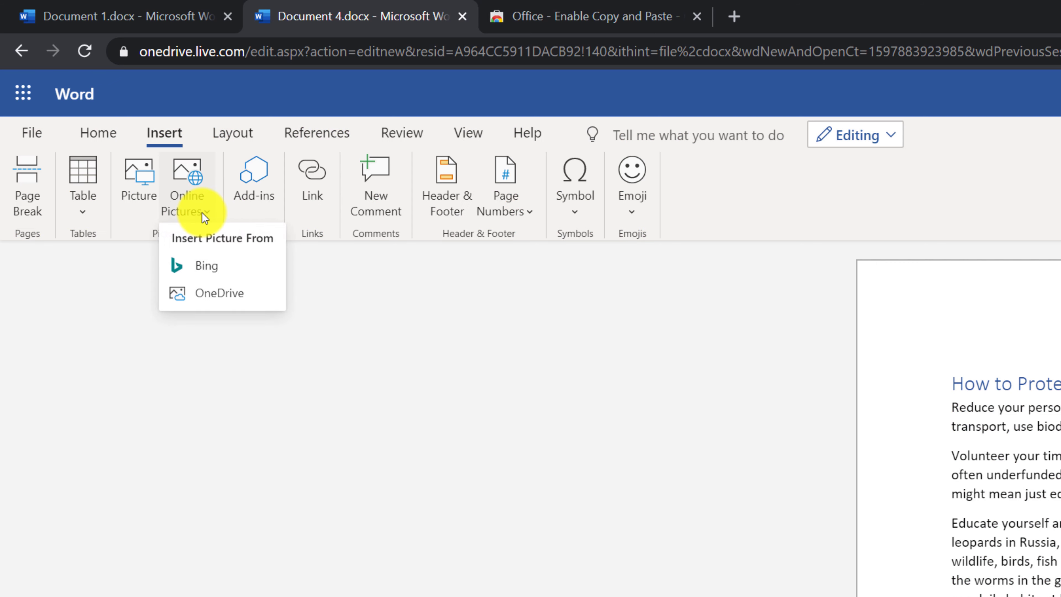
pyautogui.click(209, 268)
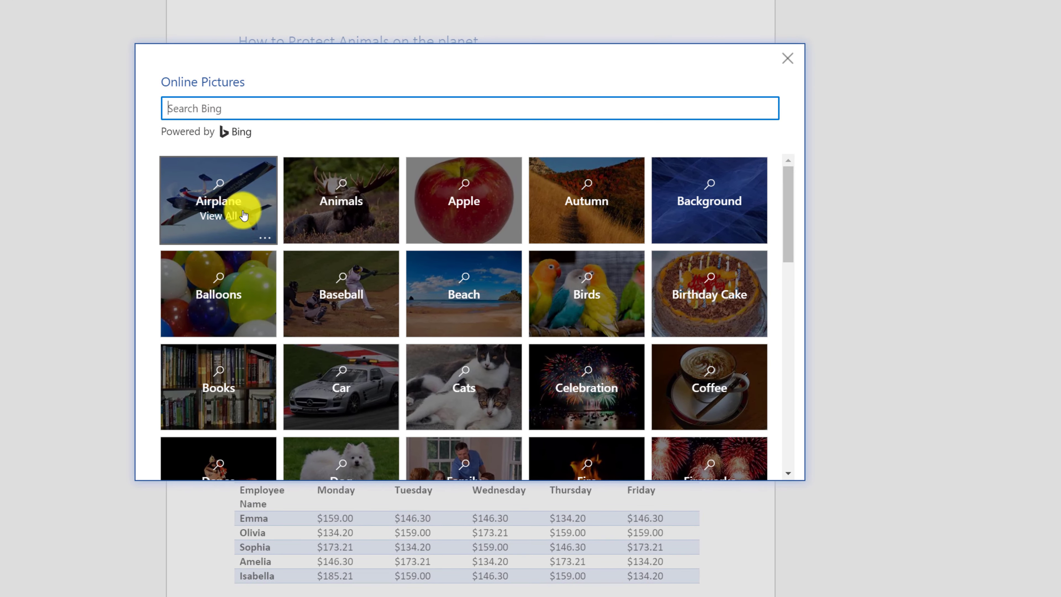
pyautogui.click(274, 231)
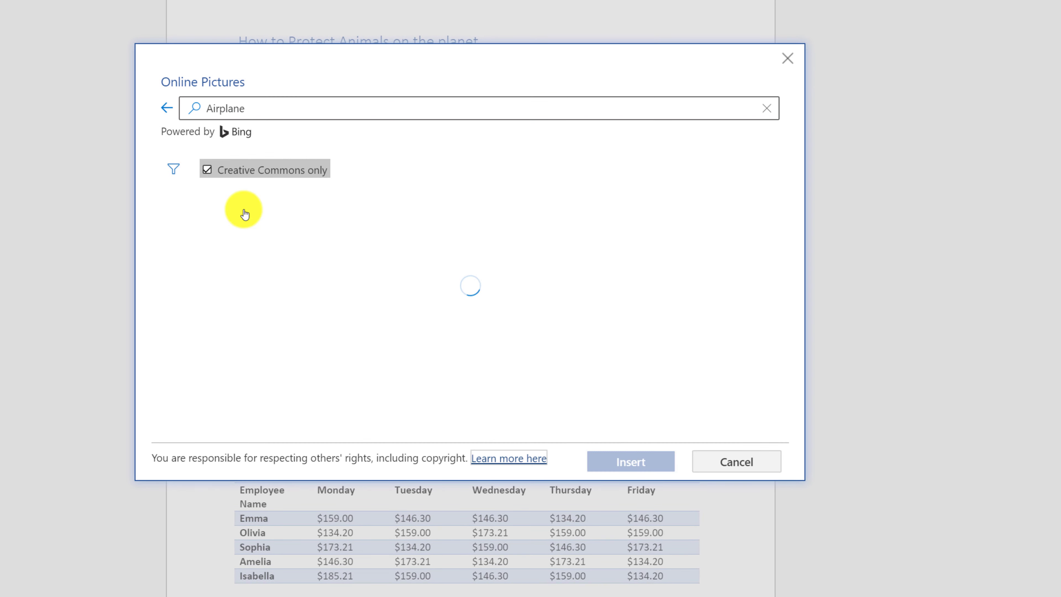
pyautogui.click(313, 249)
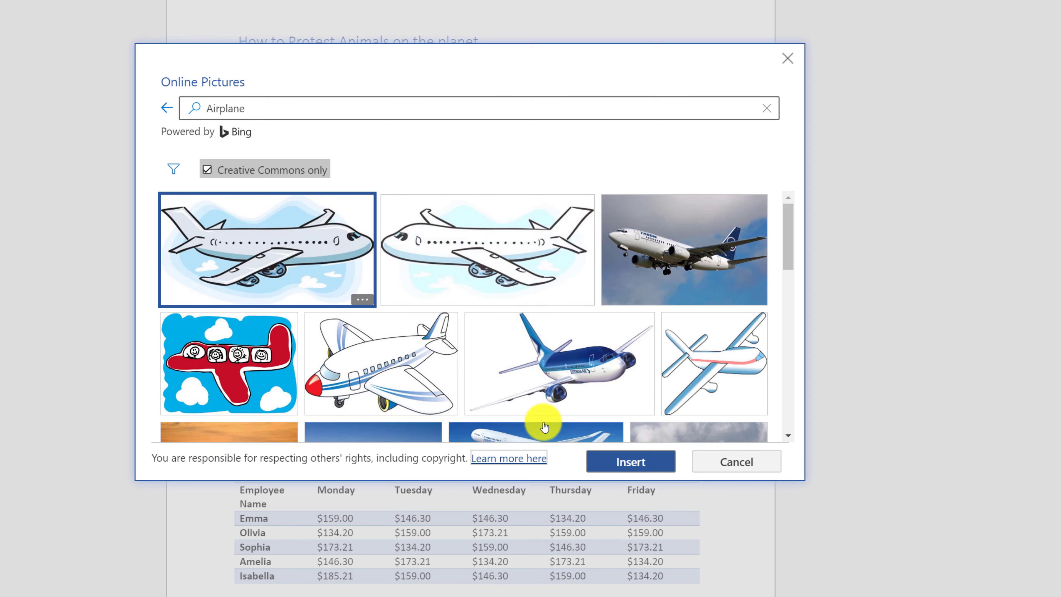
pyautogui.click(621, 463)
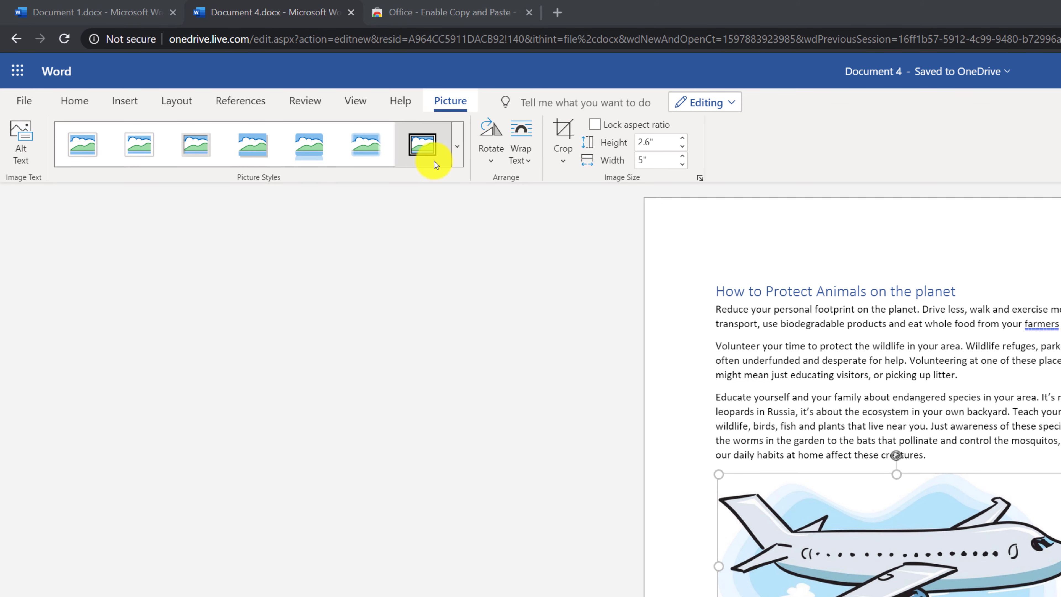
# Look through the picture styles available for the airplane picture and close the gallery
pyautogui.click(457, 154)
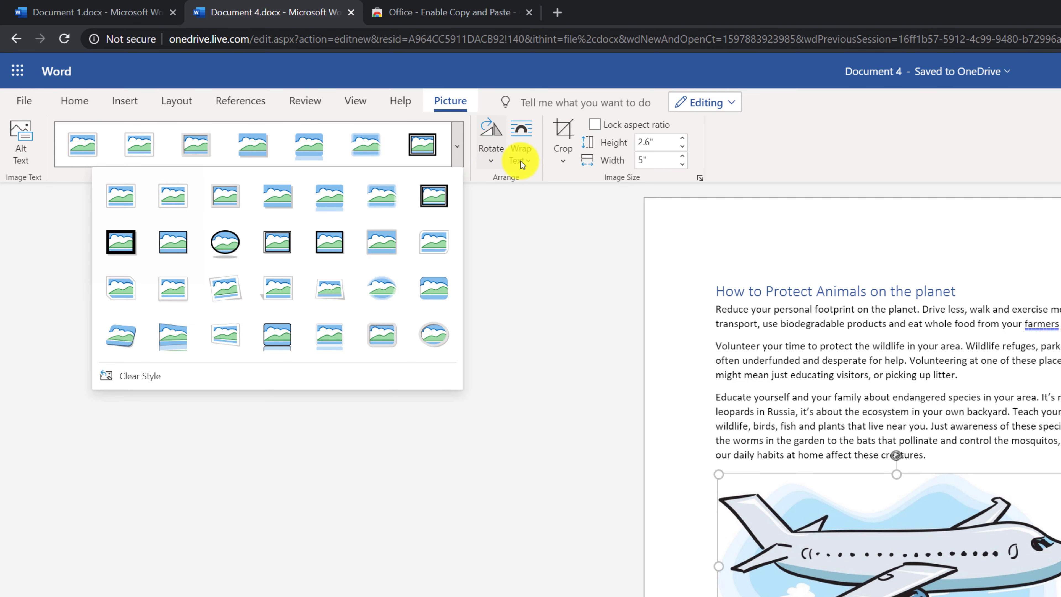
pyautogui.click(624, 125)
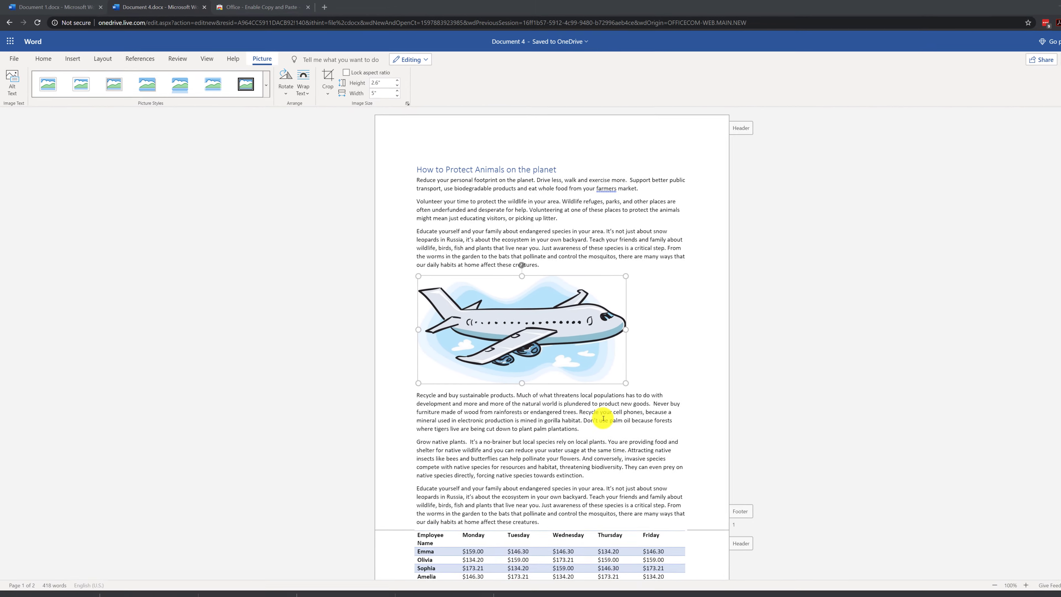
# Insert a page break after the "Grow native plants" paragraph, moving the last paragraph and the table to page 2
pyautogui.scroll(-4, 583, 413)
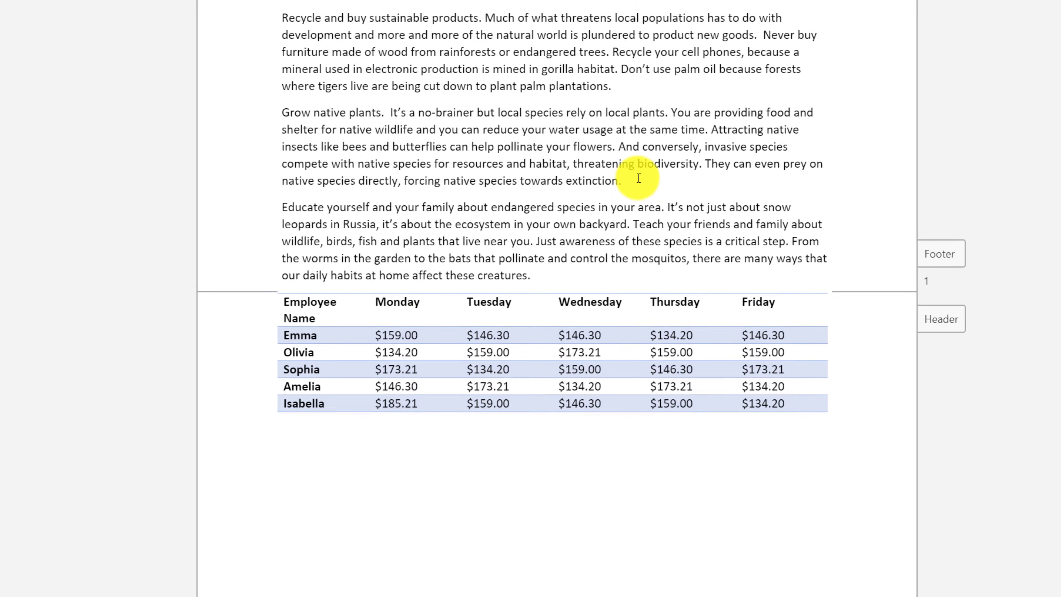
pyautogui.click(643, 171)
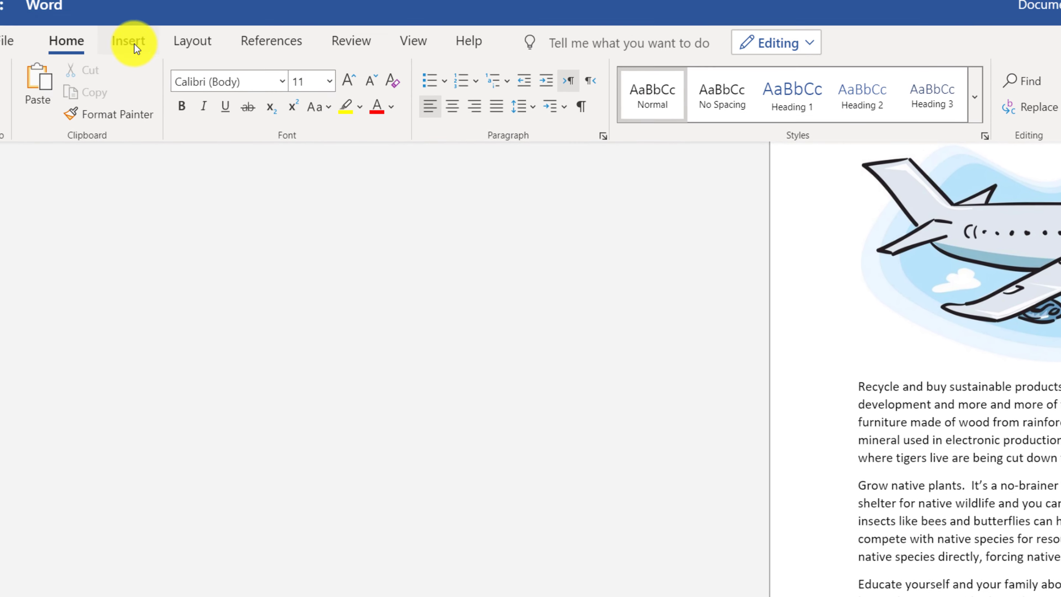
pyautogui.click(134, 43)
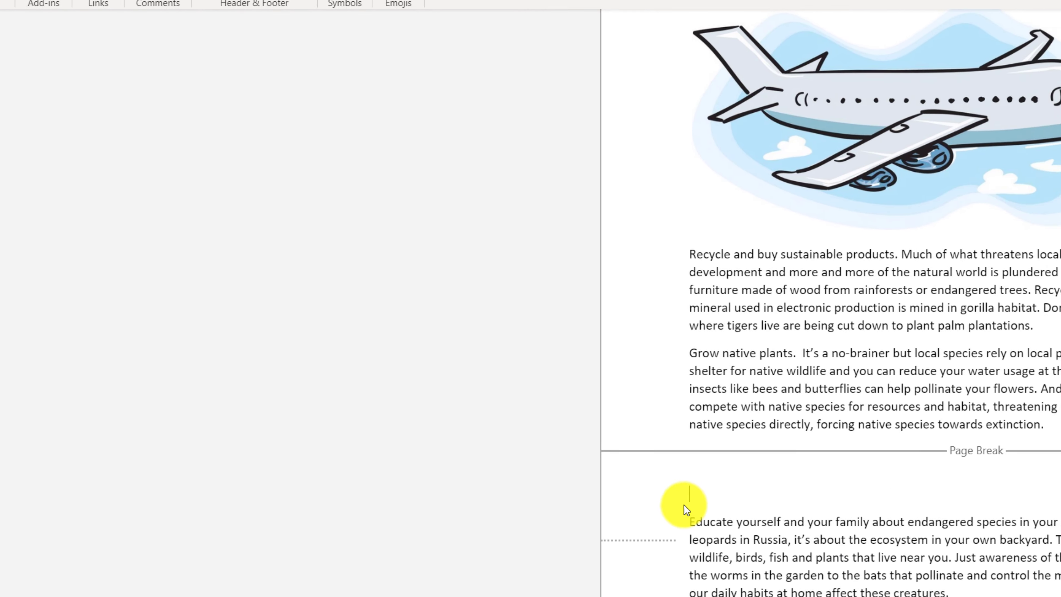
pyautogui.click(856, 596)
pyautogui.press('Return')
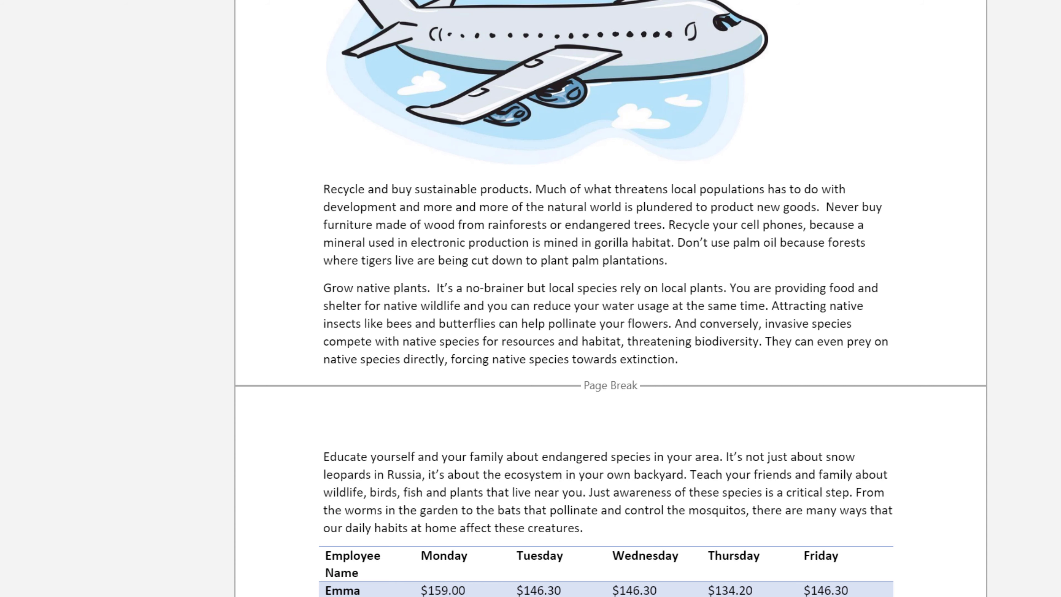
# Rename the document as "How to protect Animals on the planet"
pyautogui.scroll(10, 610, 299)
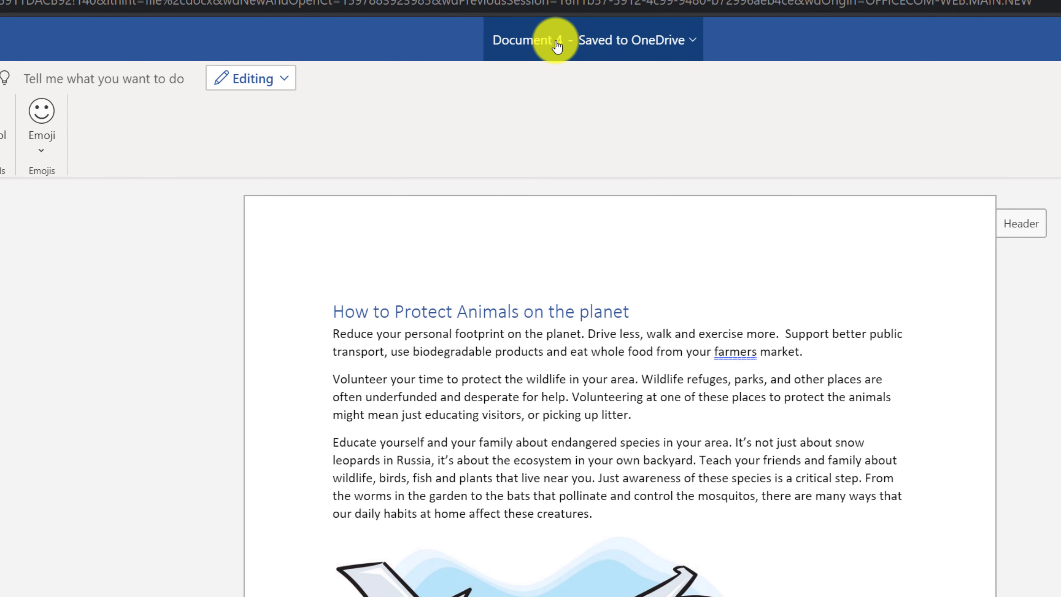
pyautogui.click(556, 45)
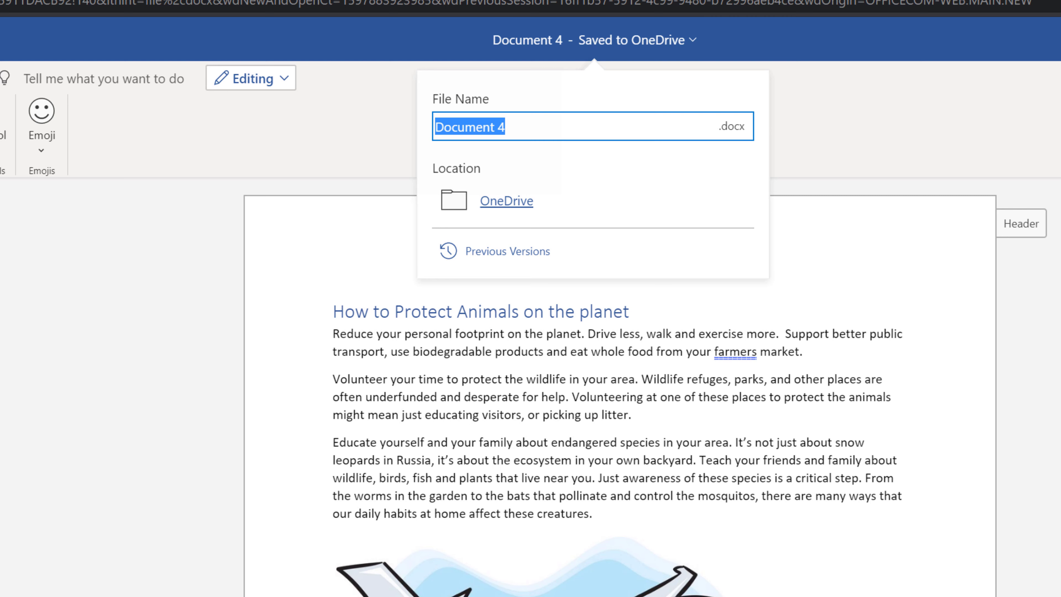
pyautogui.write('How to protect Animals on the planet')
pyautogui.click(664, 123)
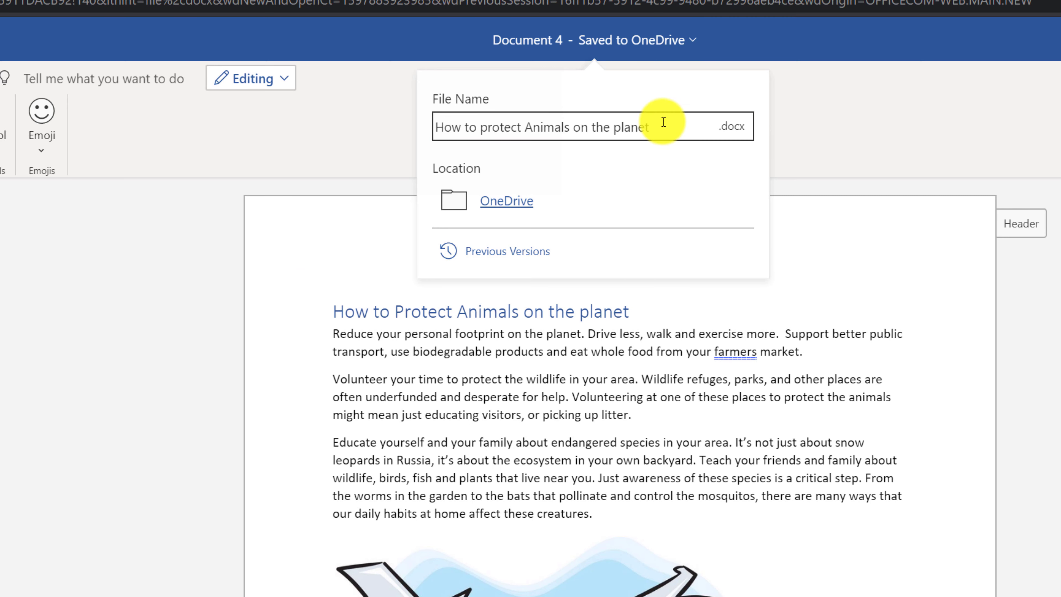
pyautogui.press('Return')
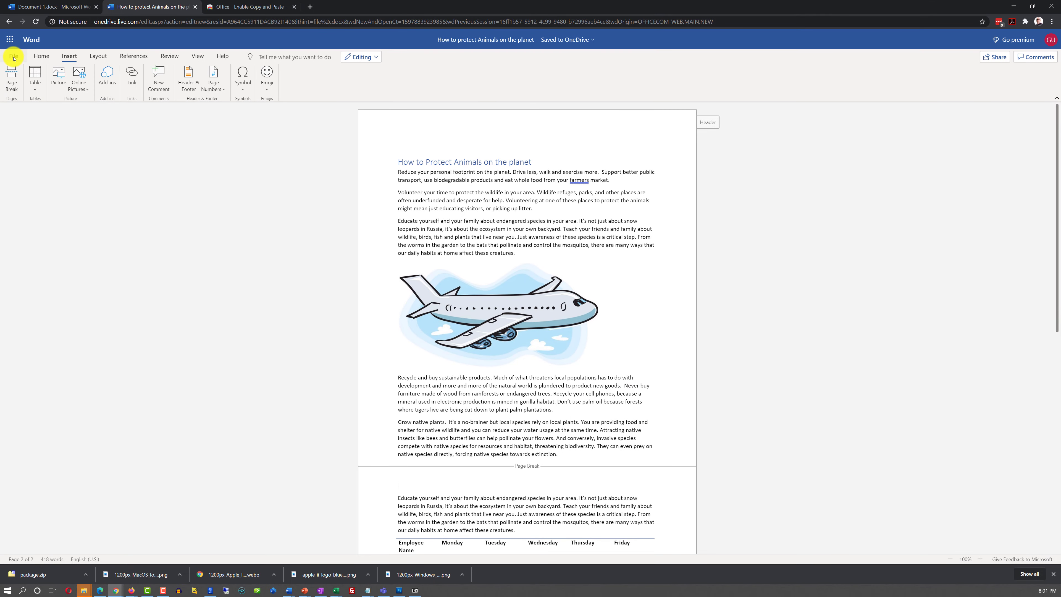
# Review the document's Save as options, including downloading a copy, a PDF or an ODT file
pyautogui.click(14, 57)
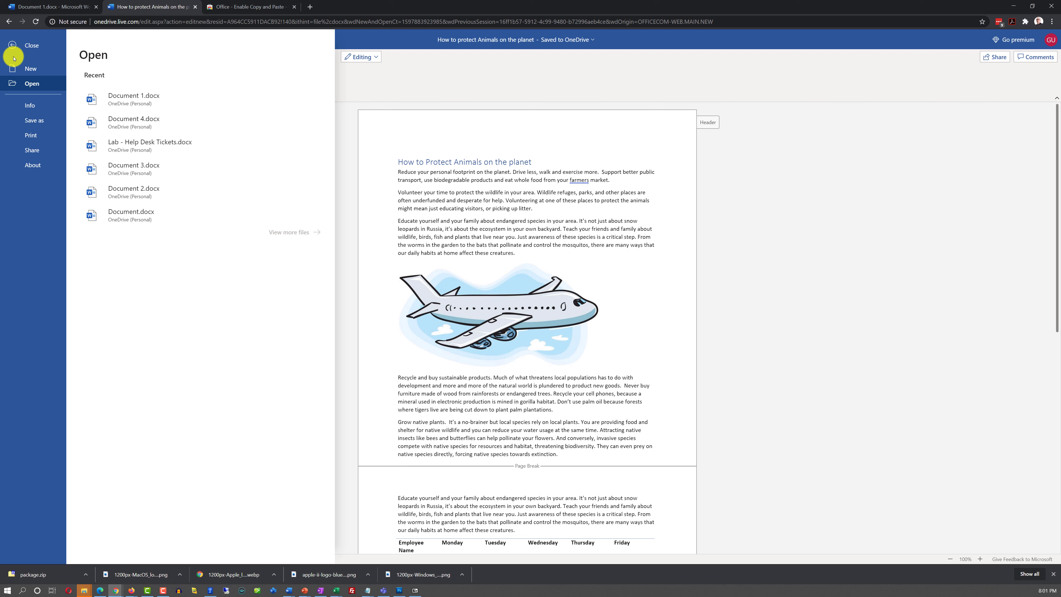
pyautogui.click(37, 121)
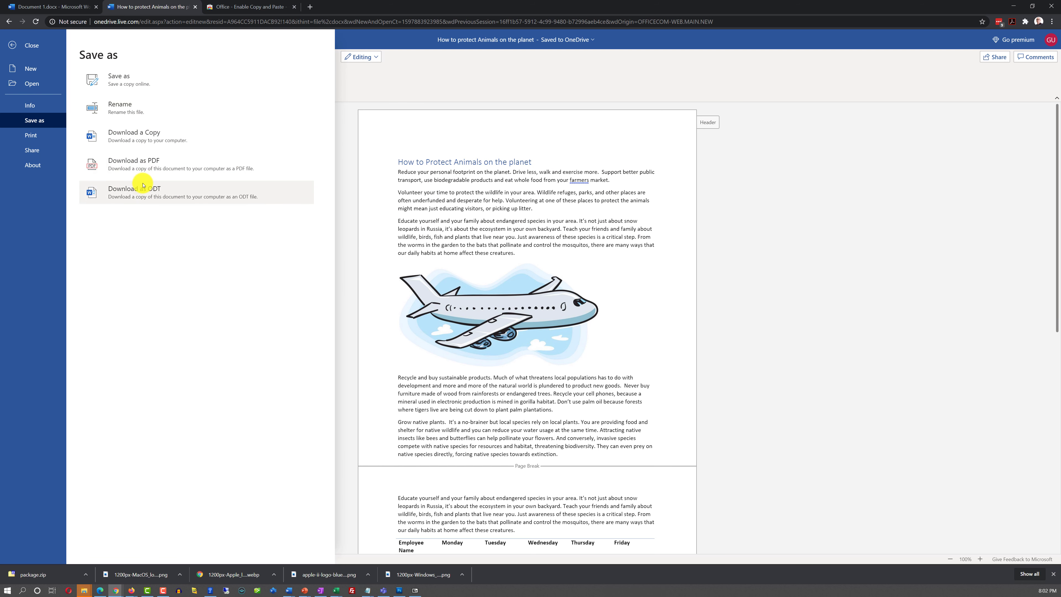
pyautogui.click(140, 198)
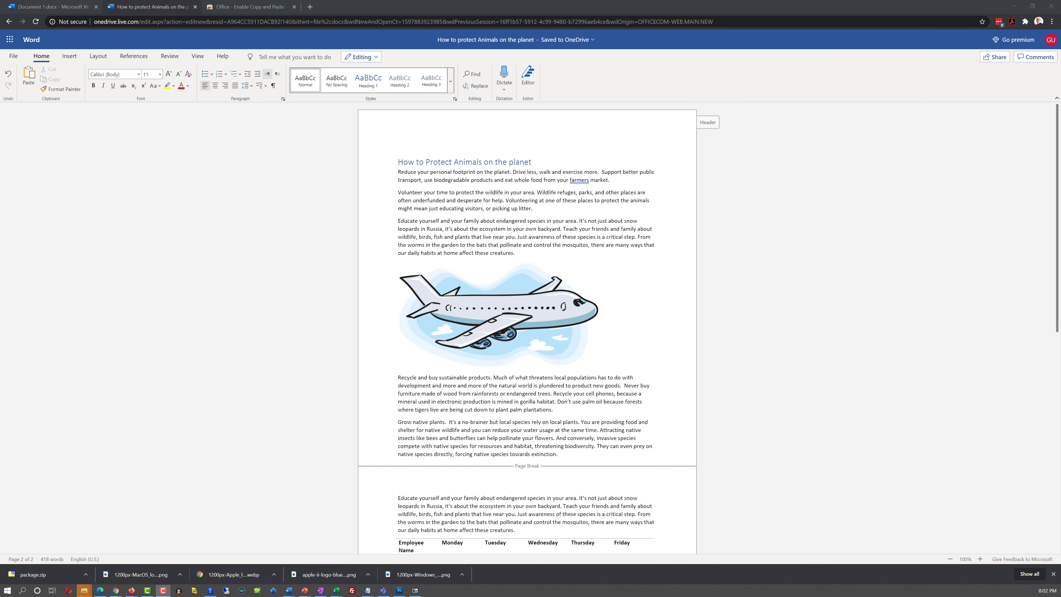
# Open the document's print preview, check its destination and page settings, and cancel printing
pyautogui.click(16, 56)
pyautogui.click(33, 136)
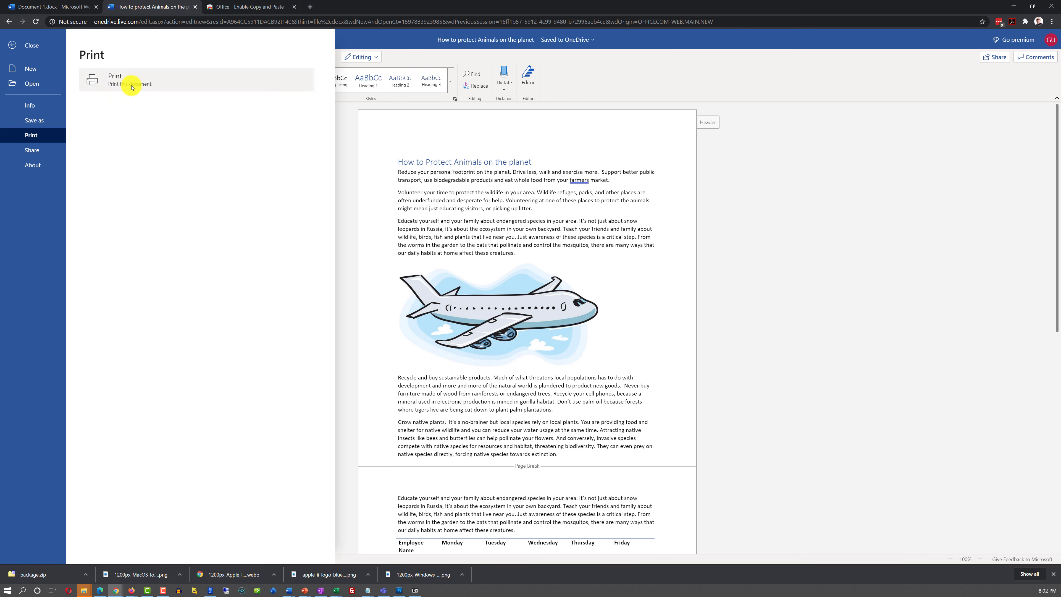
pyautogui.click(120, 85)
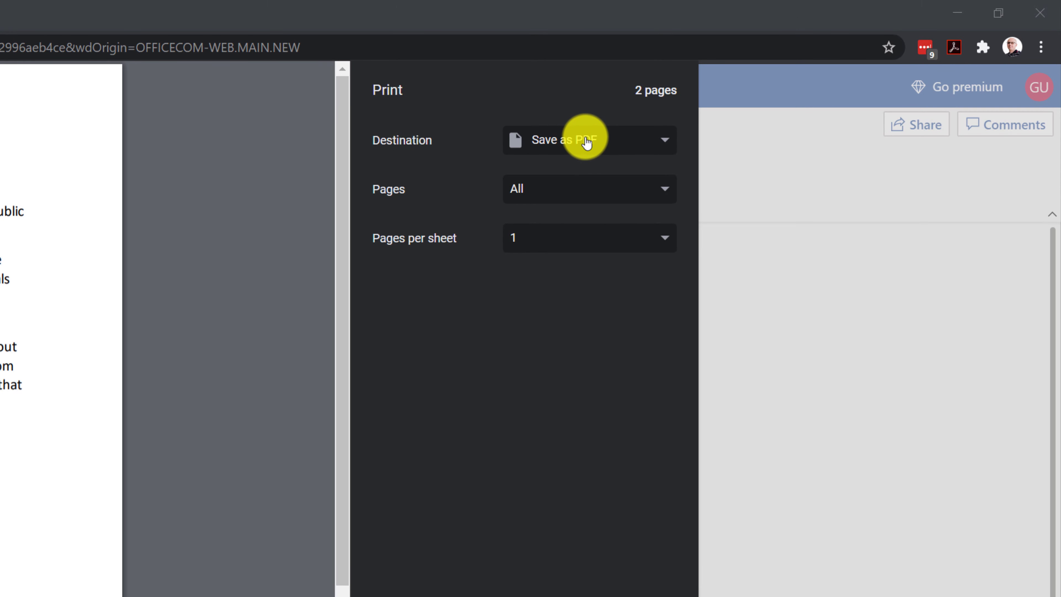
pyautogui.press('Escape')
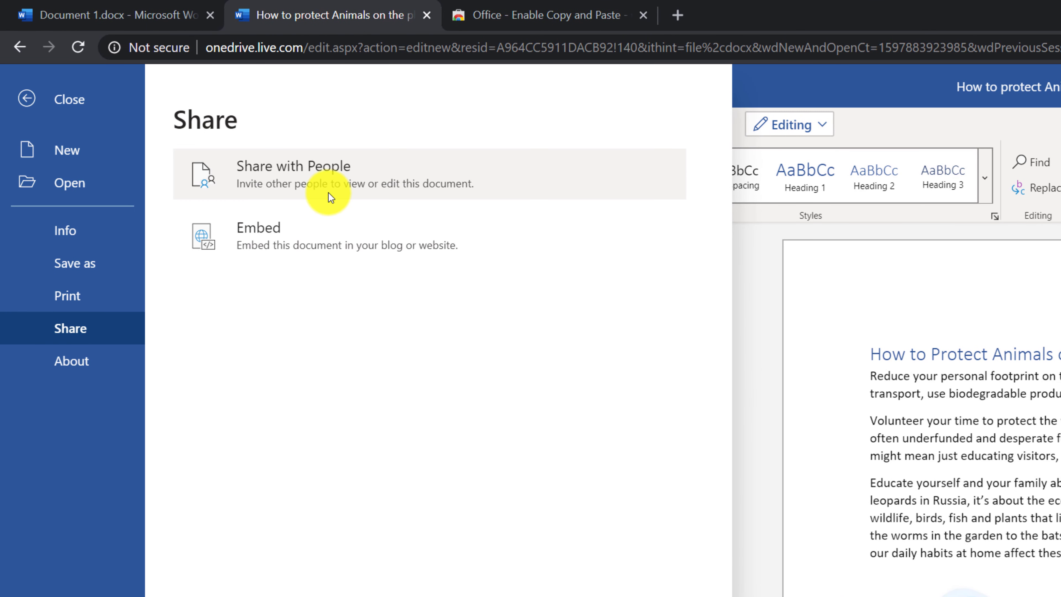
# Review the options for sharing the document with people or embedding it in a website
pyautogui.click(318, 250)
pyautogui.click(75, 263)
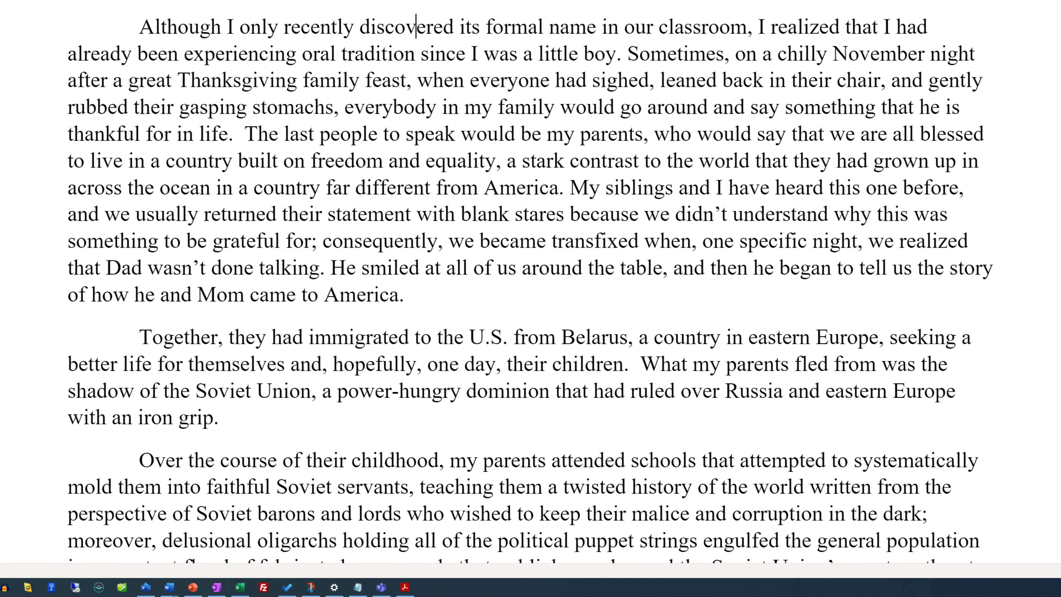
# Read through the essay in Document 1 to its end and check its page and word counts
pyautogui.scroll(-7, 530, 289)
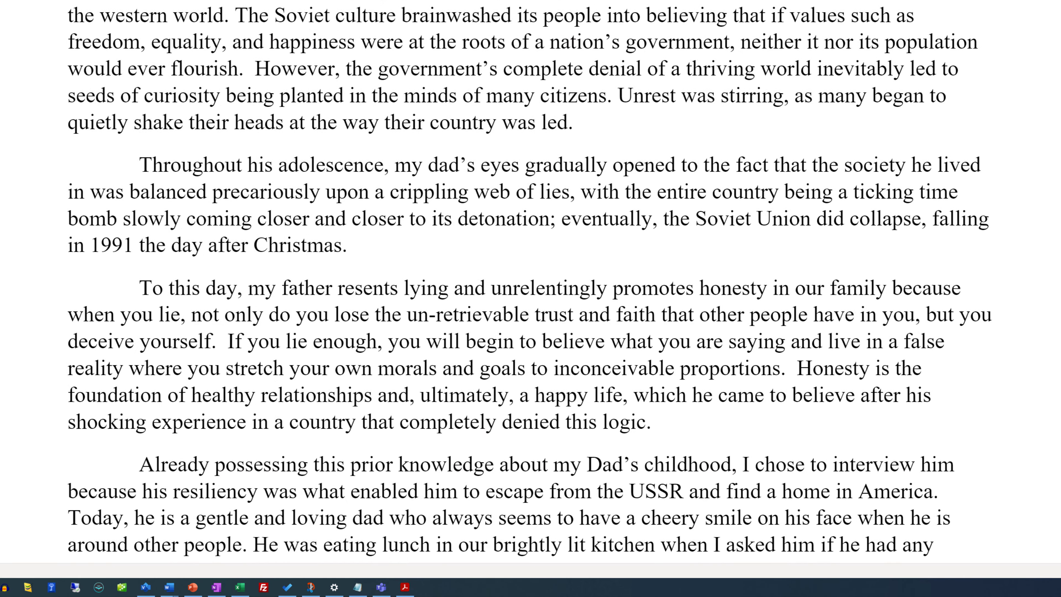
pyautogui.scroll(-8, 531, 288)
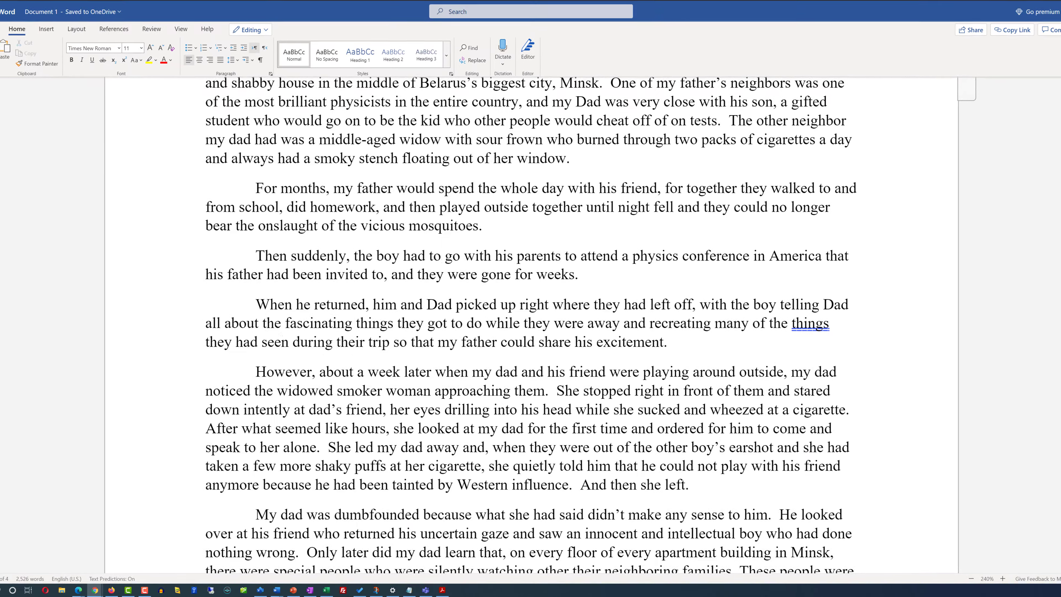
pyautogui.moveTo(1053, 393); pyautogui.dragTo(1052, 443)
pyautogui.scroll(-10, 1052, 435)
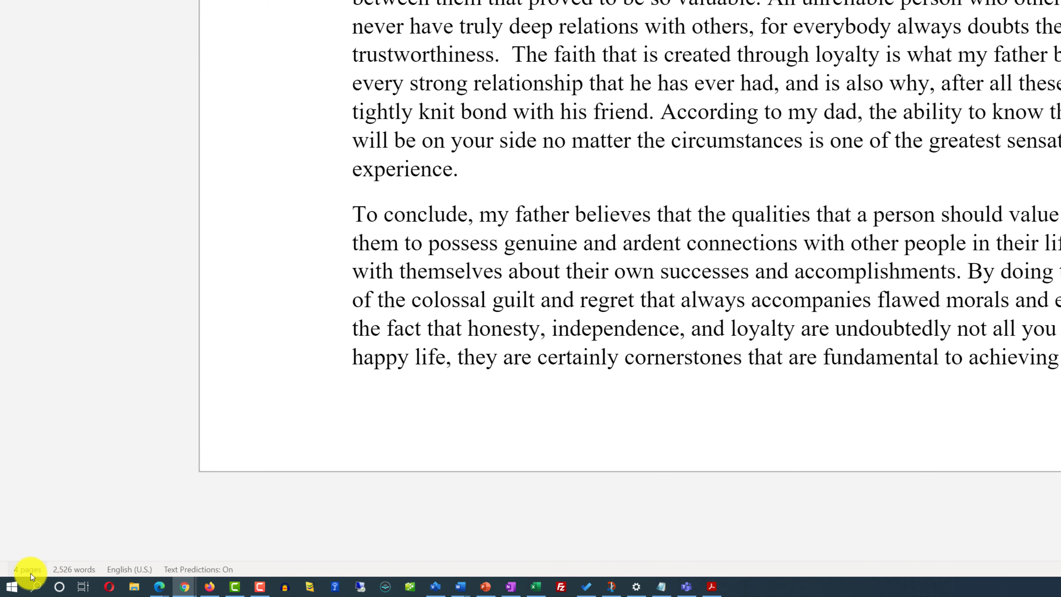
# Check the document's detailed word count, including characters and paragraphs, and close the statistics
pyautogui.click(74, 574)
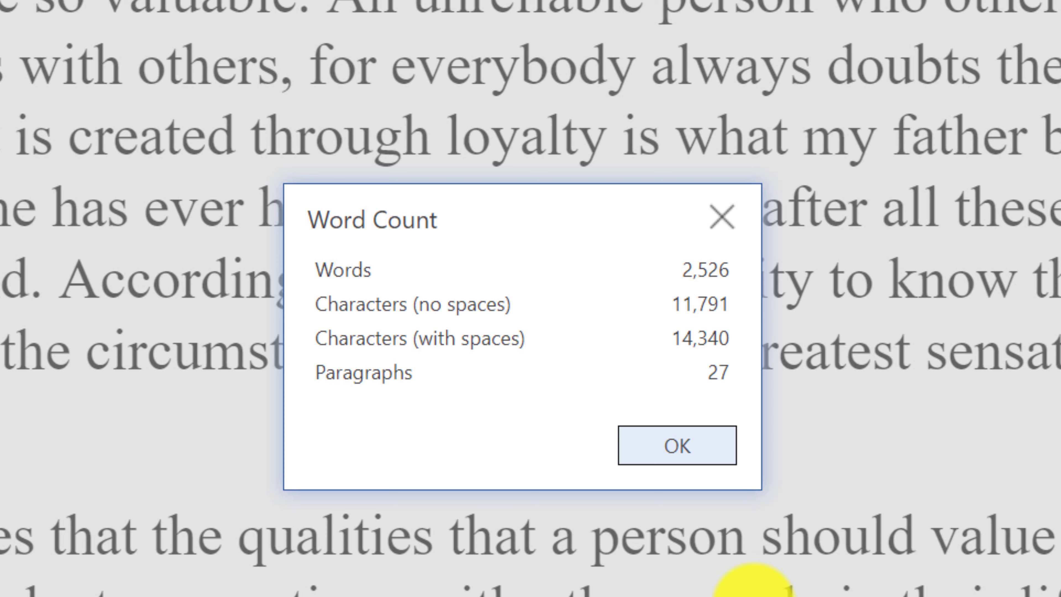
pyautogui.click(679, 451)
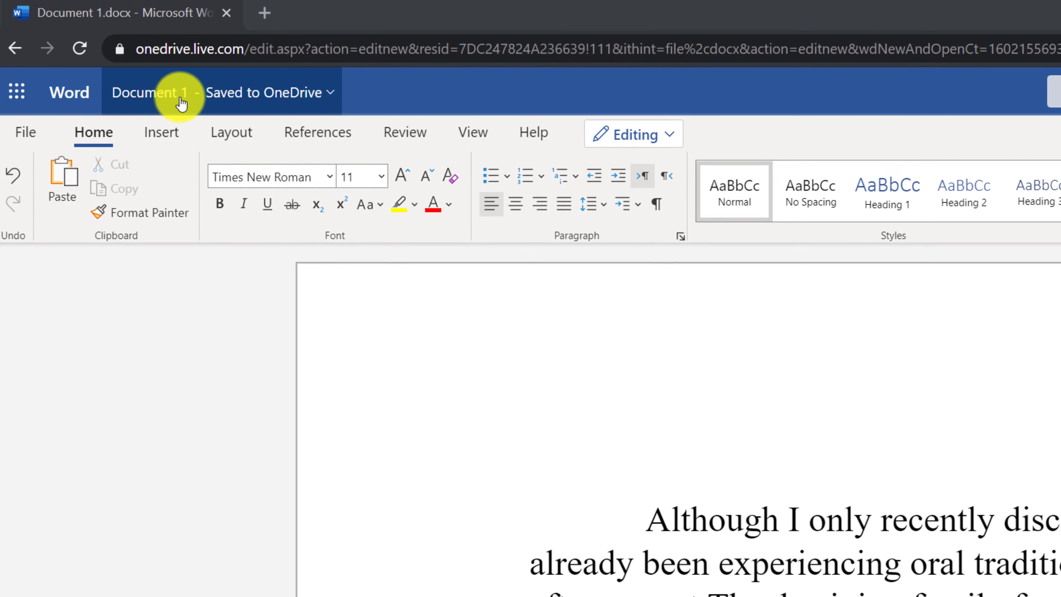
# Rename the document file as "Stories from my Dad's Childhood"
pyautogui.click(186, 101)
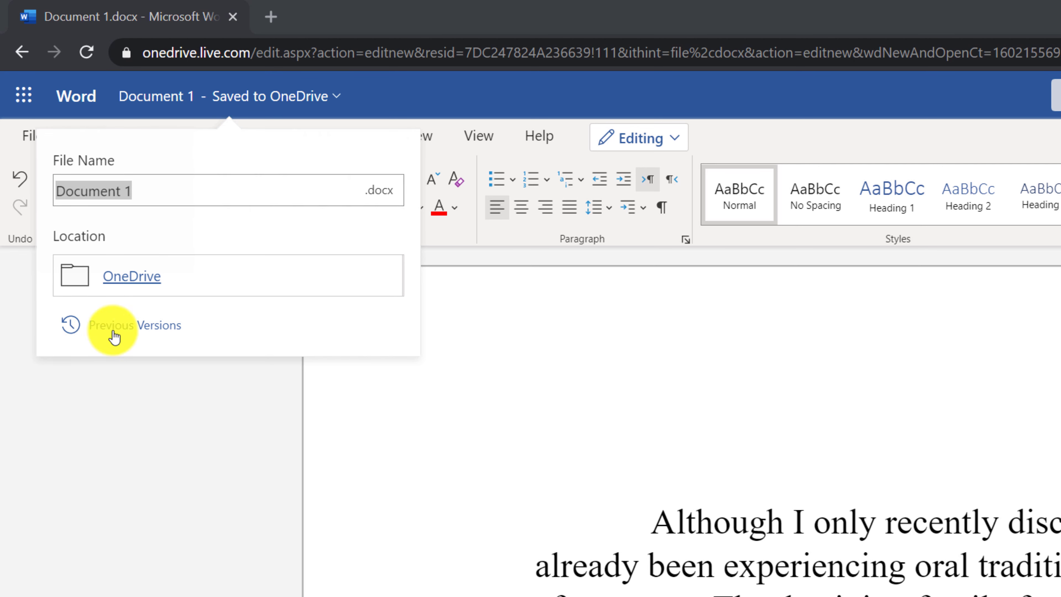
pyautogui.click(156, 191)
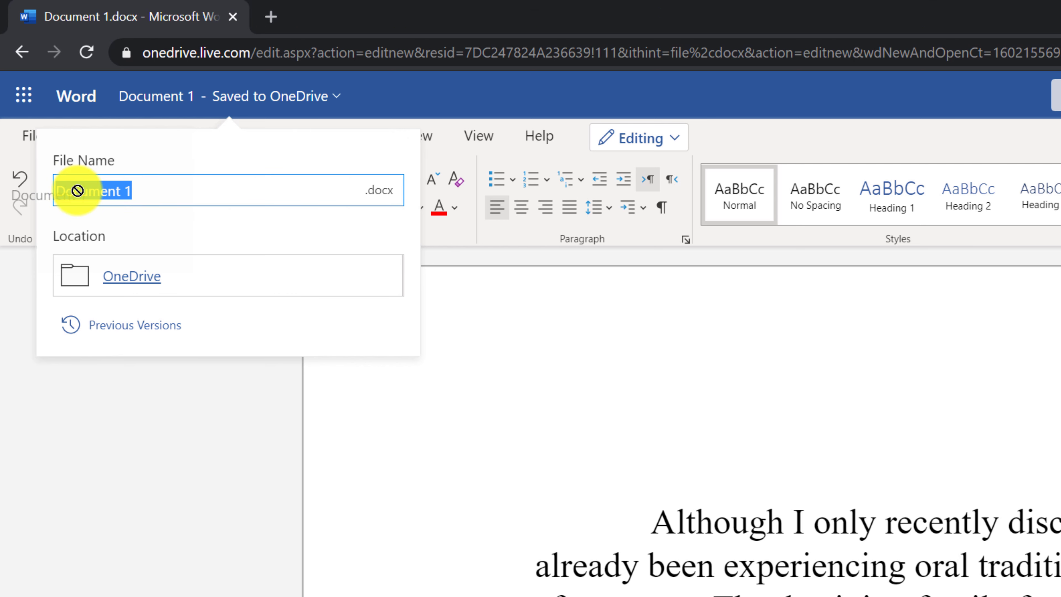
pyautogui.click(163, 195)
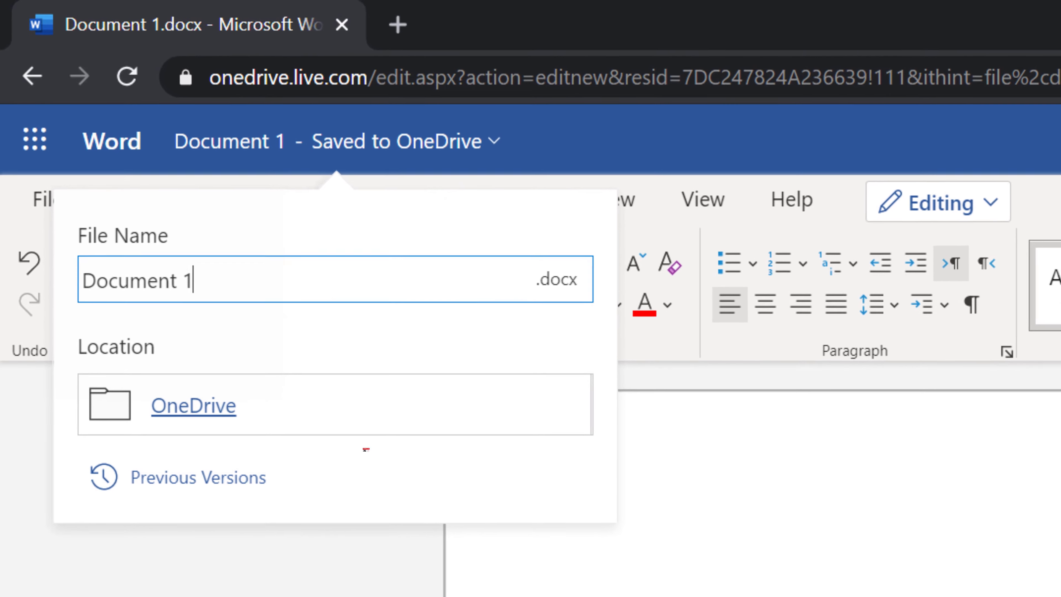
pyautogui.click(244, 280)
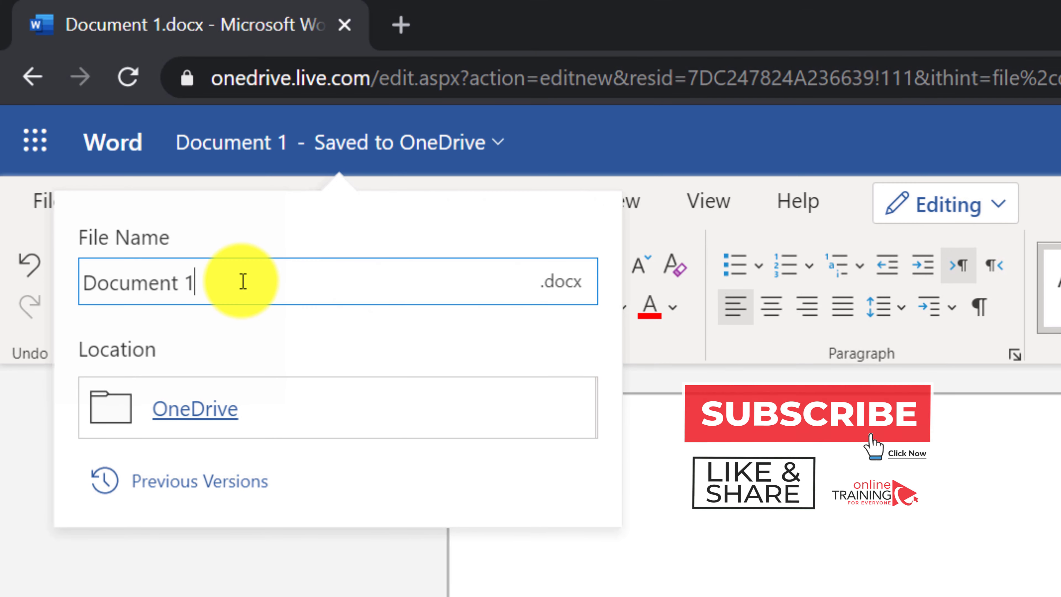
pyautogui.moveTo(244, 280); pyautogui.dragTo(90, 284)
pyautogui.write("Stories from my Dad's Childhood")
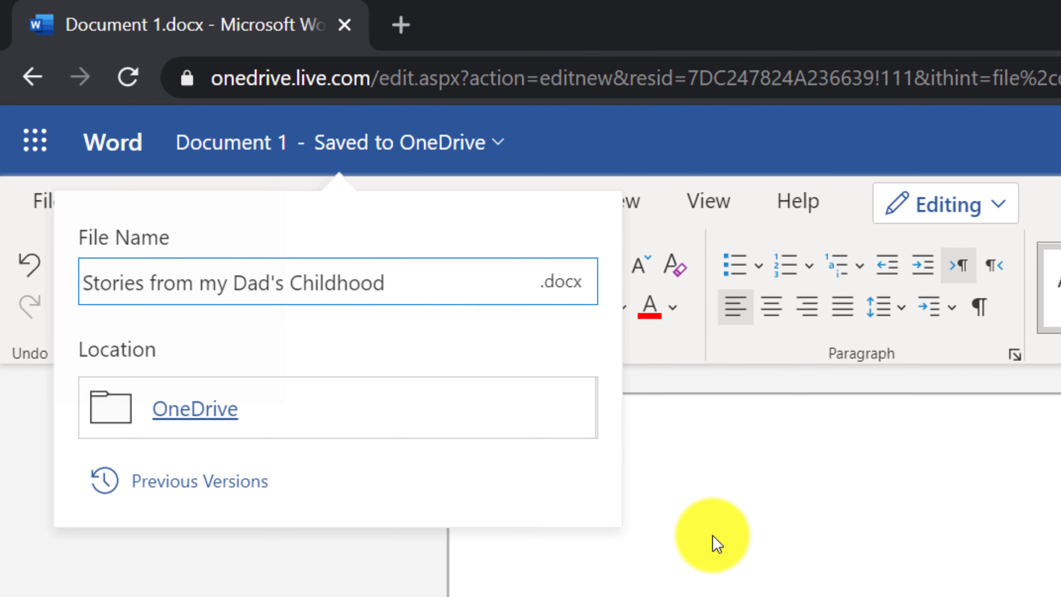
pyautogui.click(715, 544)
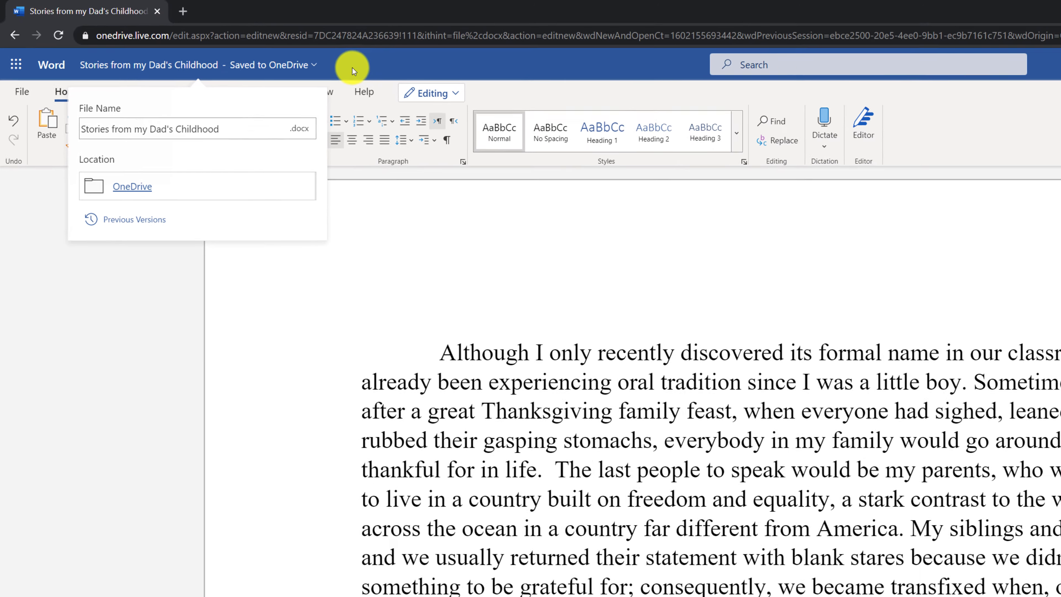
pyautogui.click(392, 294)
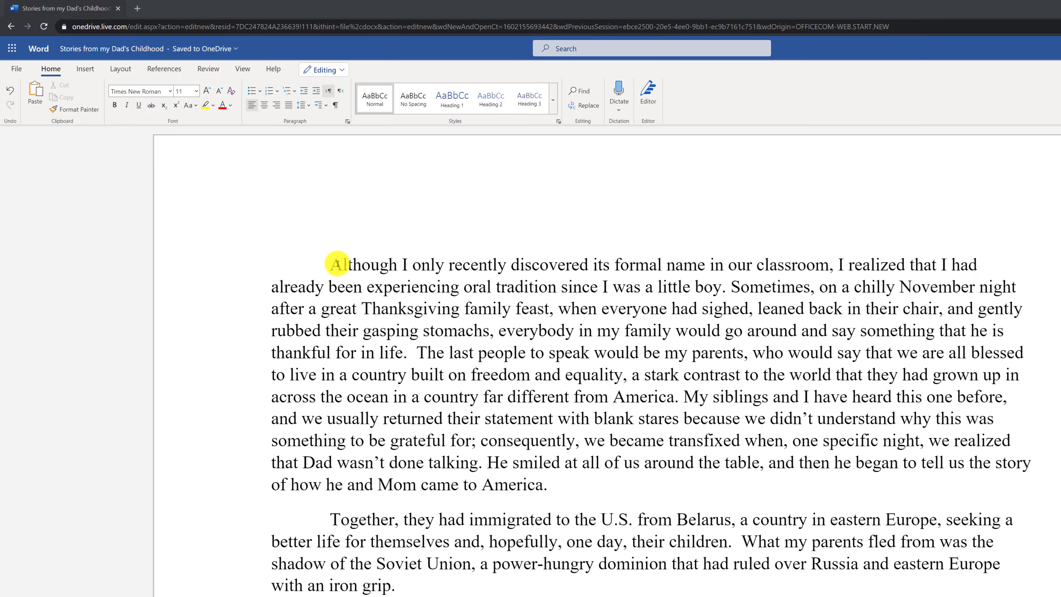
# Add the title "Stories from my Dad's Childhood" above the first paragraph and format it as Heading 1
pyautogui.click(357, 288)
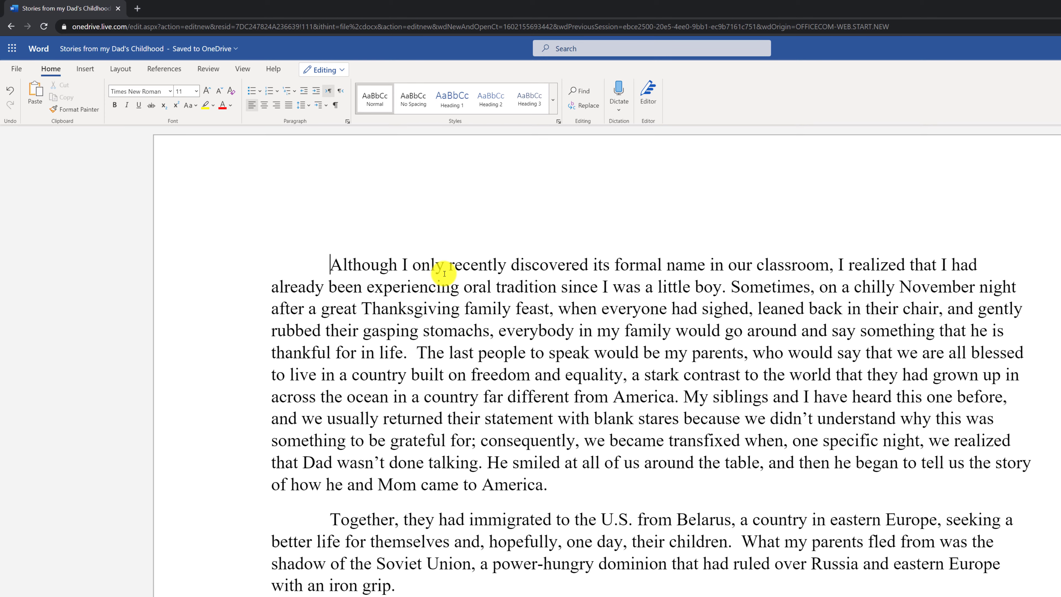
pyautogui.press('Return')
pyautogui.press('Up')
pyautogui.write("Stories from my Dad's Childhood")
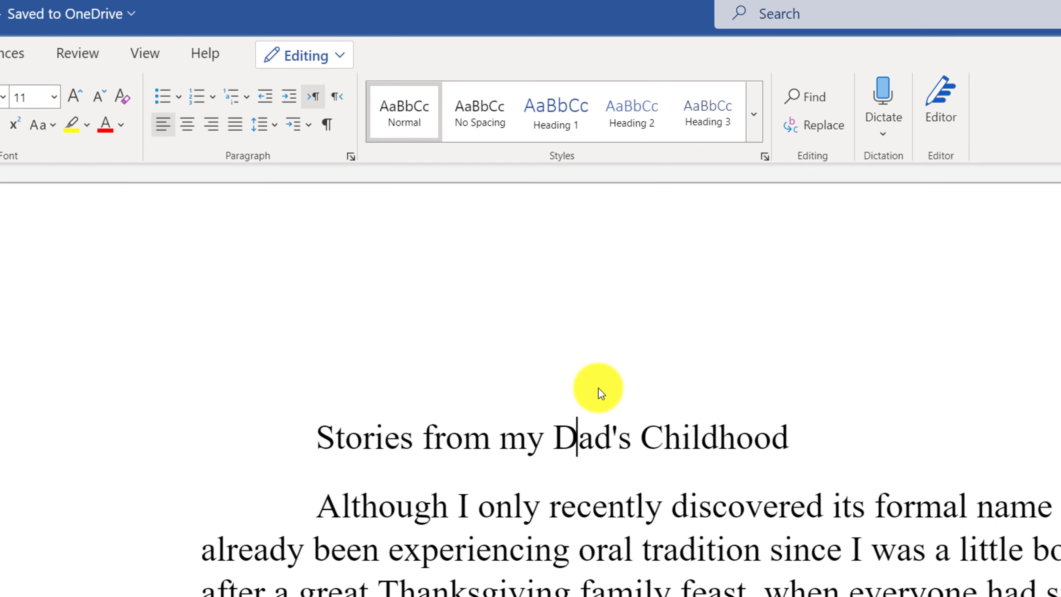
pyautogui.click(558, 112)
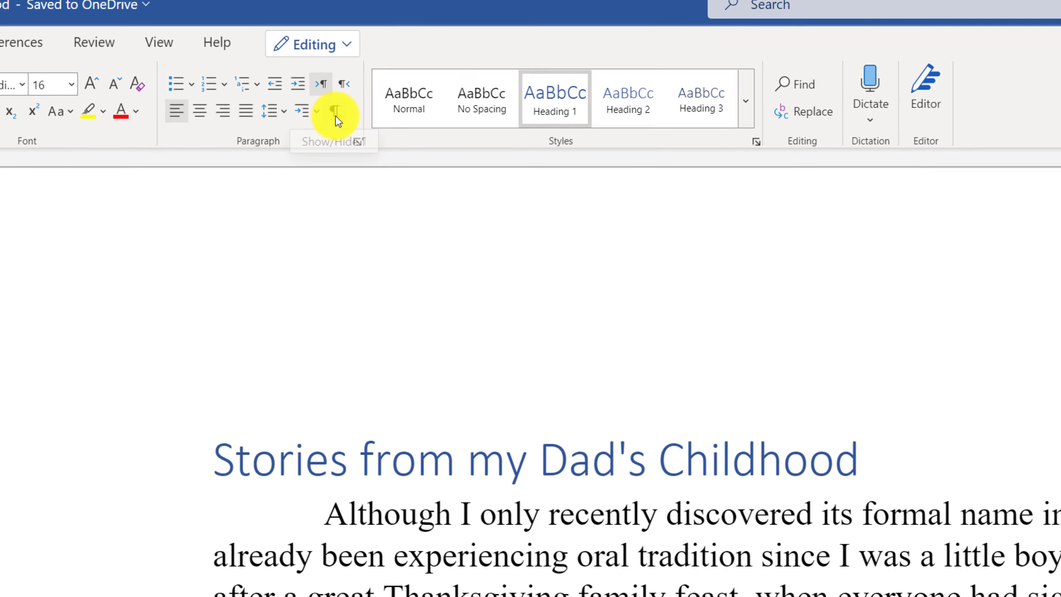
# Show the document's formatting marks and look over the available line spacing values without choosing one
pyautogui.click(351, 105)
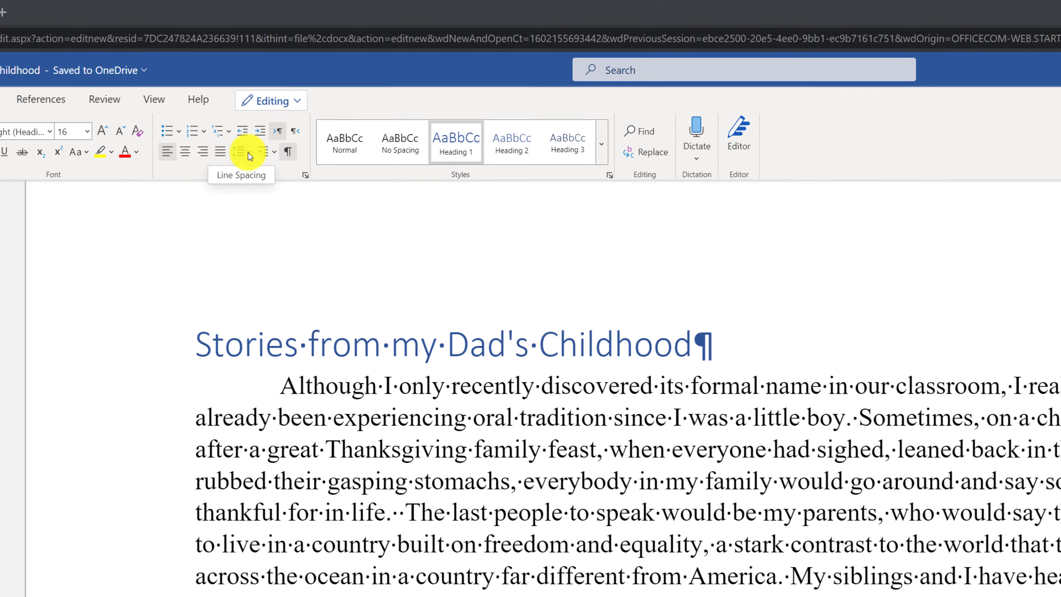
pyautogui.click(250, 164)
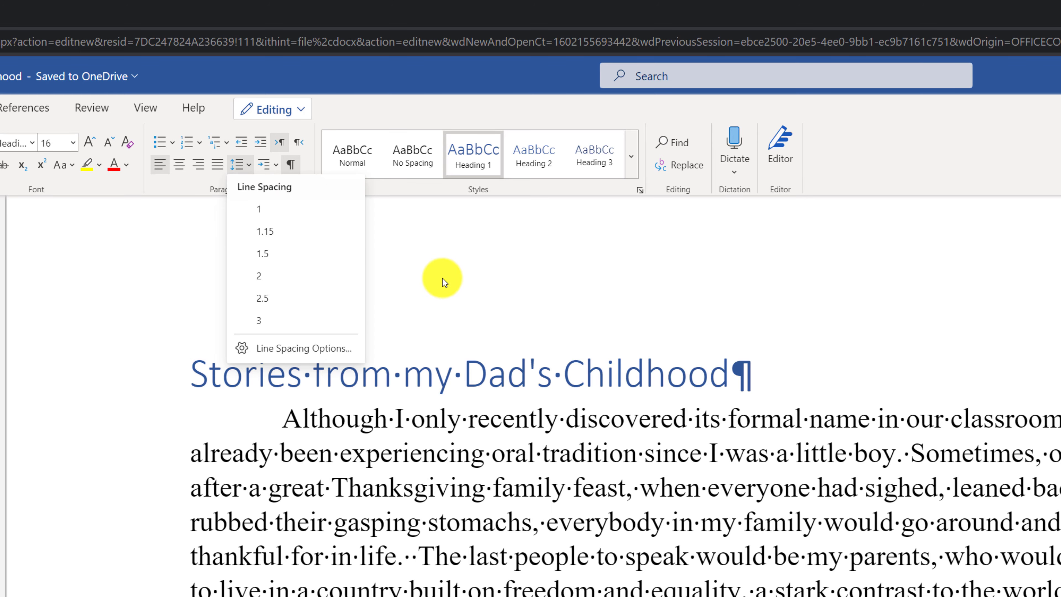
pyautogui.click(420, 303)
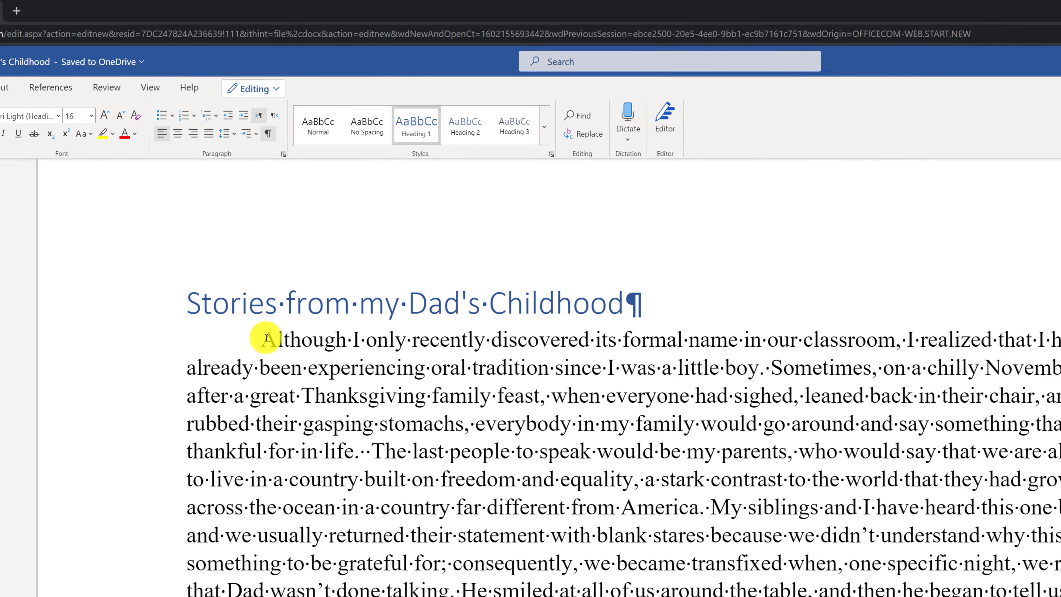
# Try a line spacing of 2 on the whole first paragraph and undo it
pyautogui.moveTo(283, 417); pyautogui.dragTo(636, 596)
pyautogui.moveTo(514, 532); pyautogui.dragTo(422, 298)
pyautogui.click(470, 323)
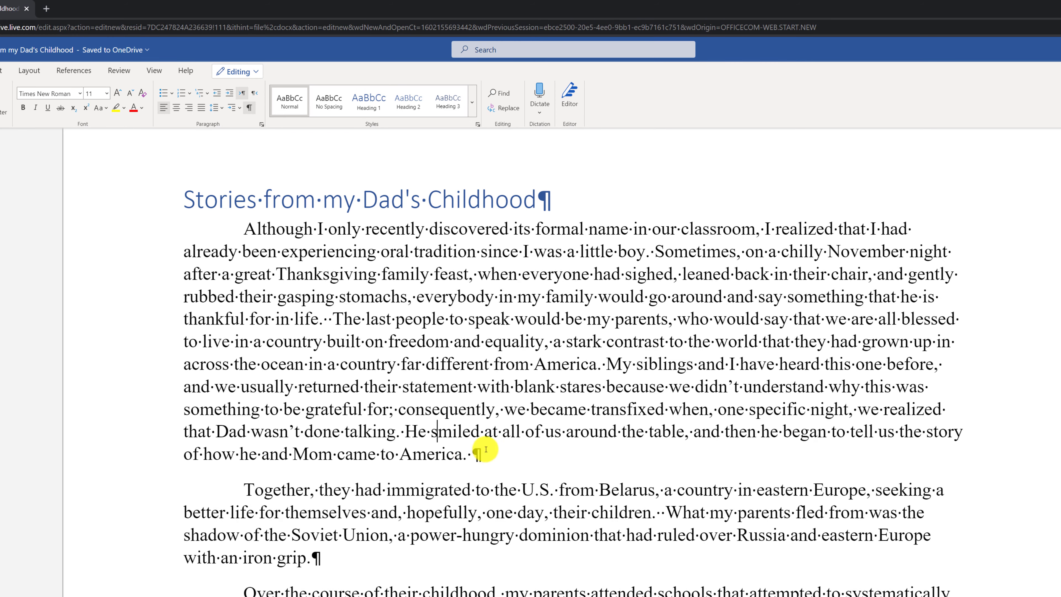
pyautogui.moveTo(470, 456); pyautogui.dragTo(228, 223)
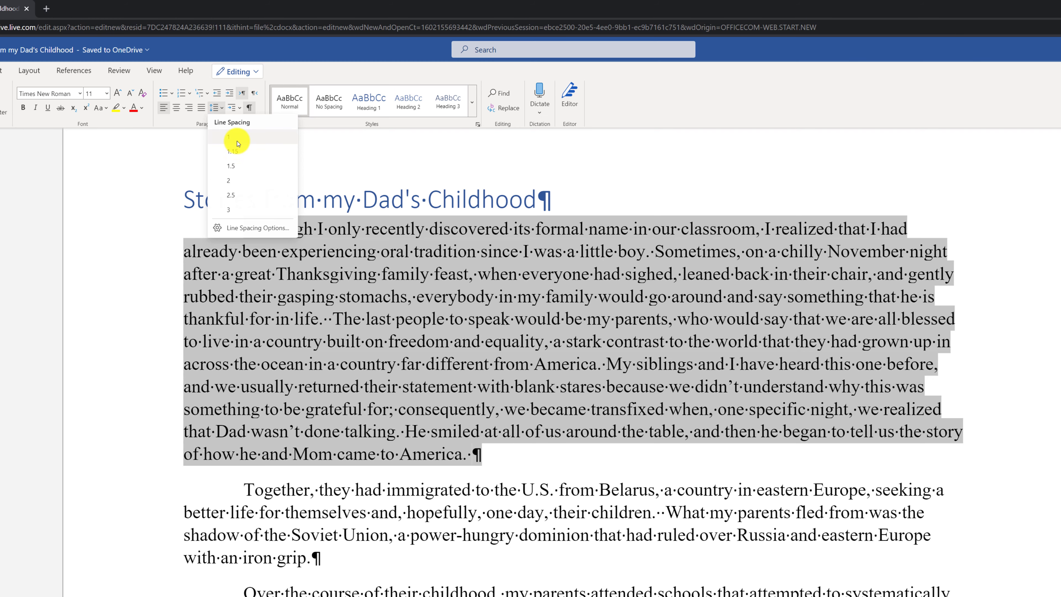
pyautogui.click(237, 184)
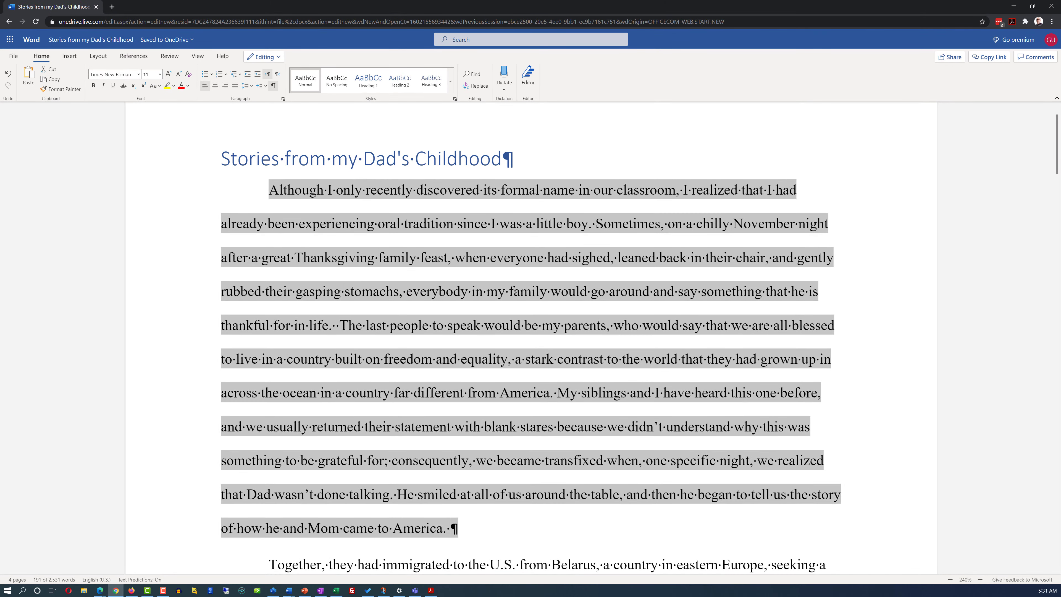
pyautogui.click(8, 74)
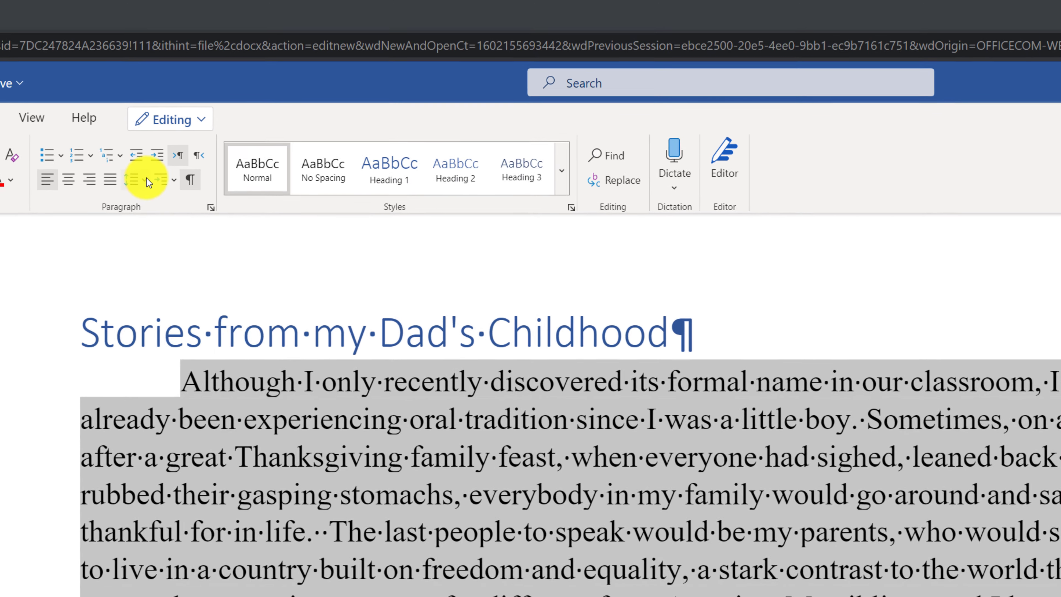
# Try the line spacing options on the first paragraph, lowering the Multiple value to 1 and clearing it
pyautogui.click(180, 149)
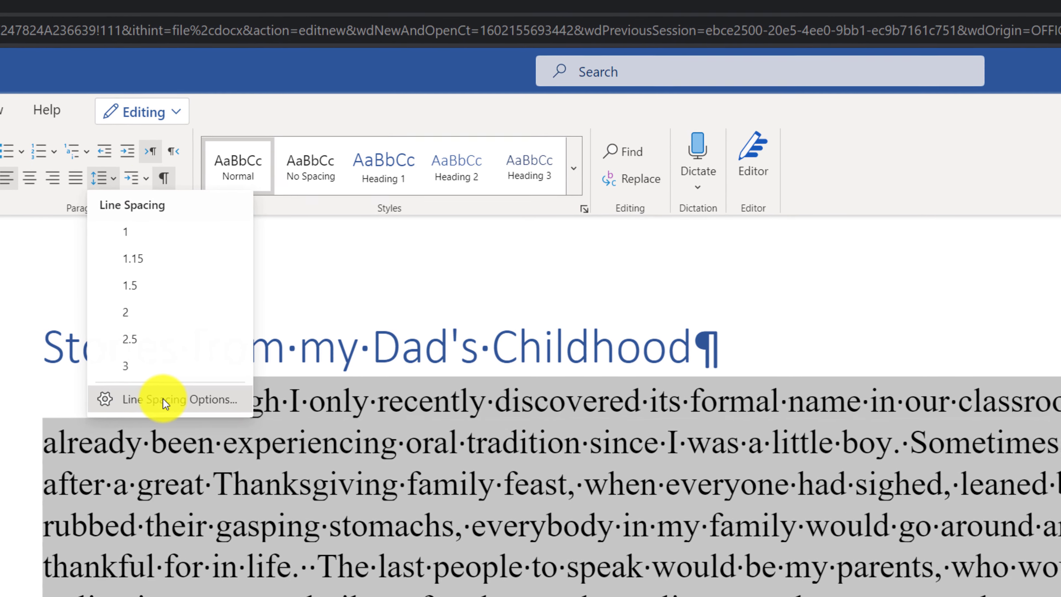
pyautogui.click(163, 419)
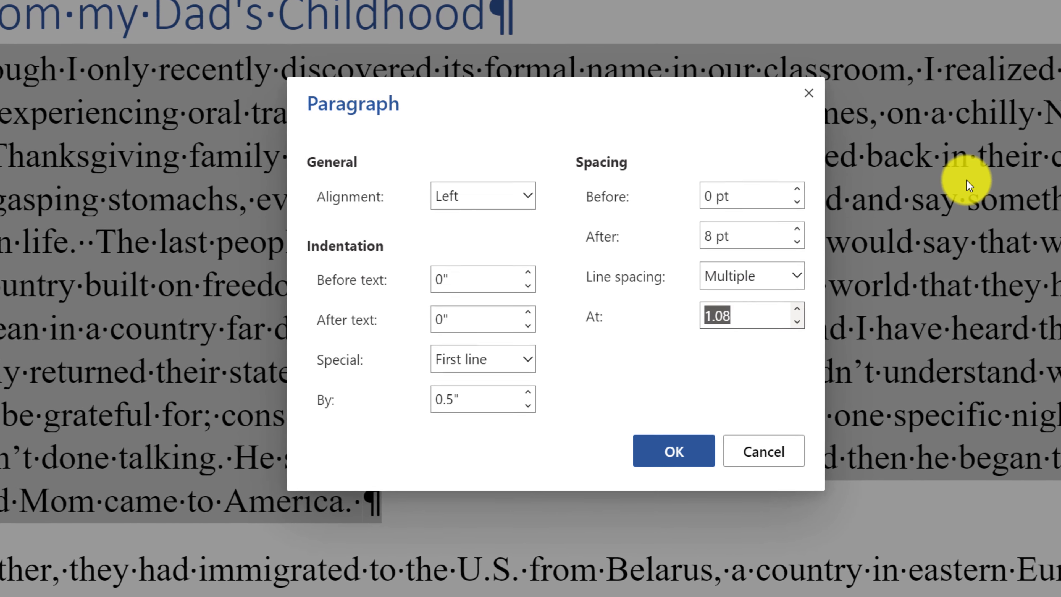
pyautogui.press('Tab')
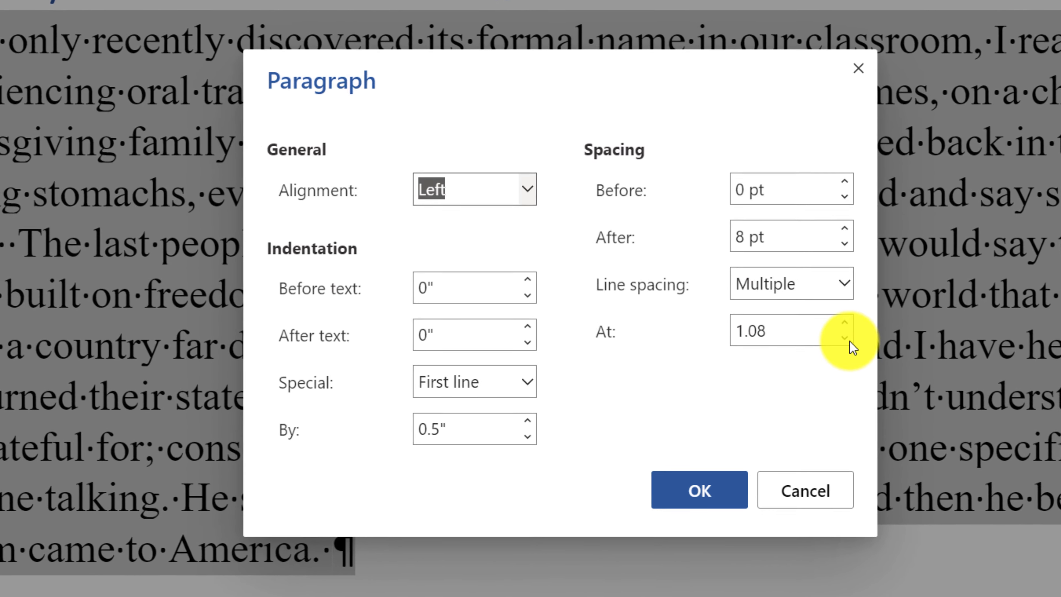
pyautogui.click(846, 339)
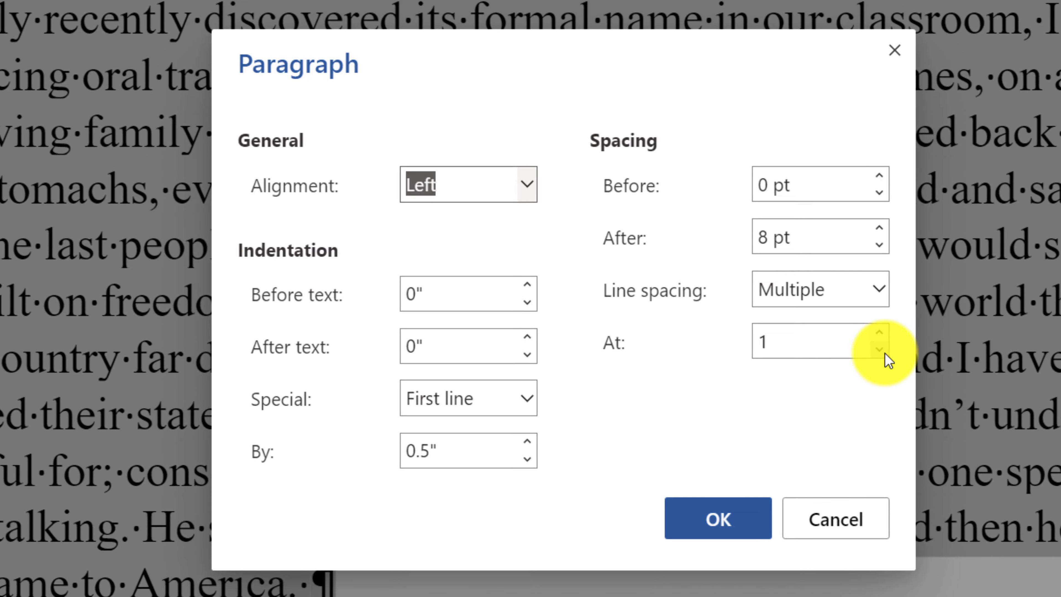
pyautogui.click(793, 344)
pyautogui.press('BackSpace')
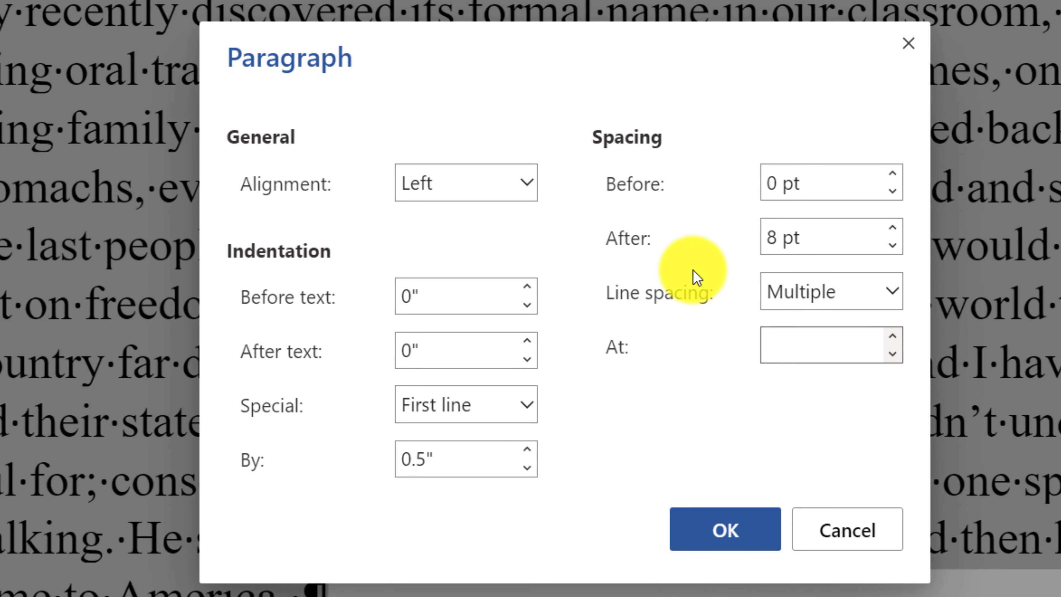
pyautogui.click(737, 535)
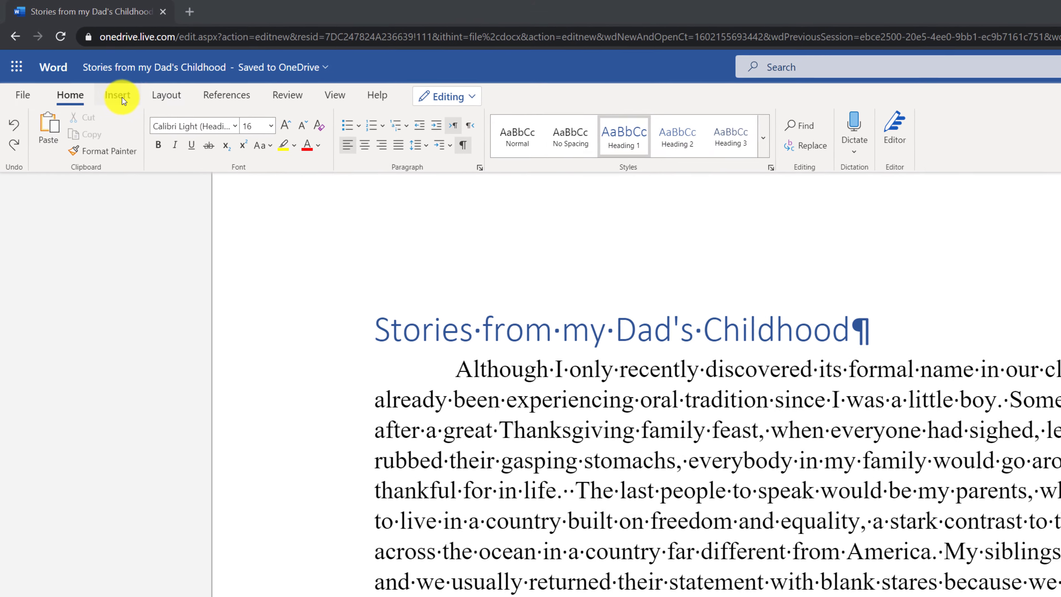
# Add the header "Milwaukee School District" and a footer with the page number in its first cell and "Based on the True Events" in its third
pyautogui.click(122, 98)
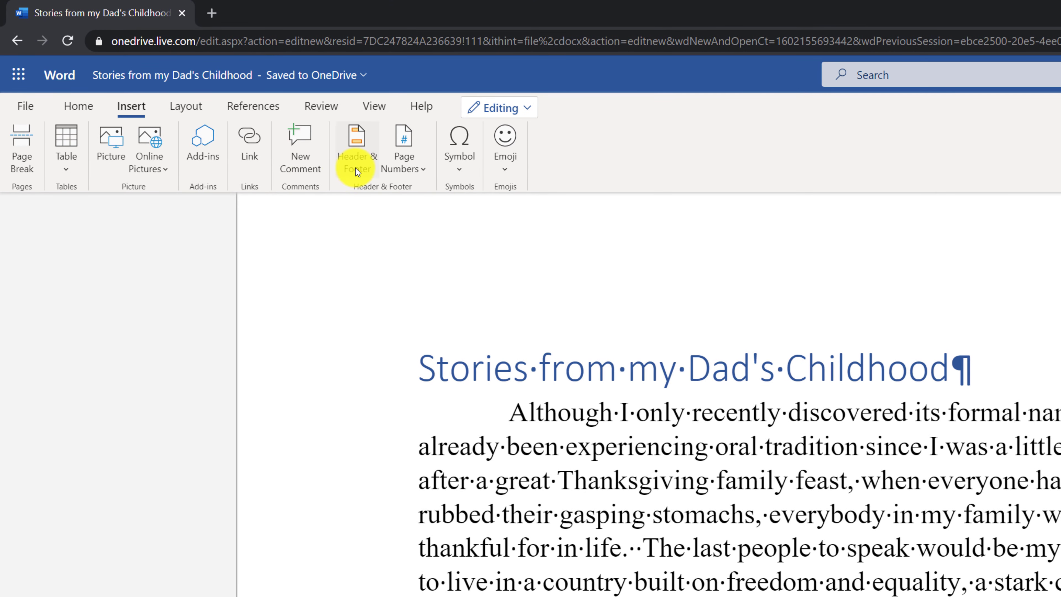
pyautogui.click(358, 157)
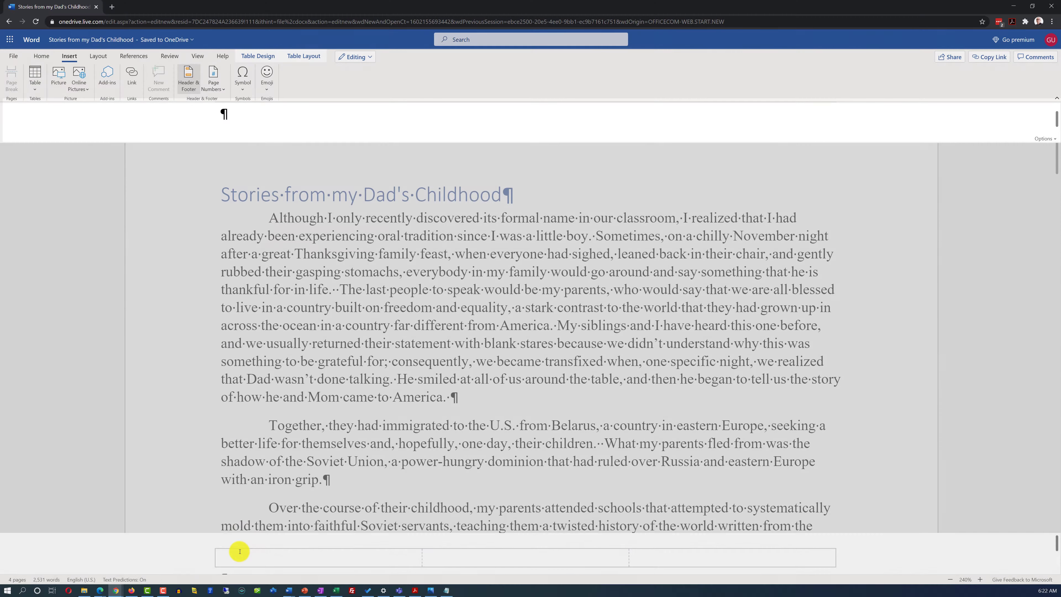
pyautogui.click(236, 551)
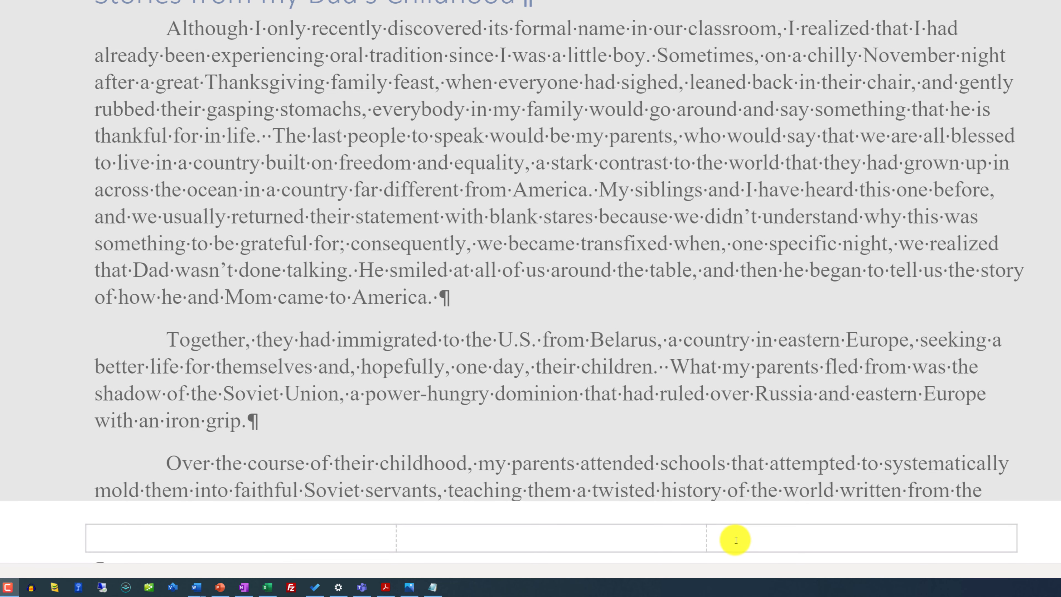
pyautogui.click(735, 540)
pyautogui.write('Based on the True Events')
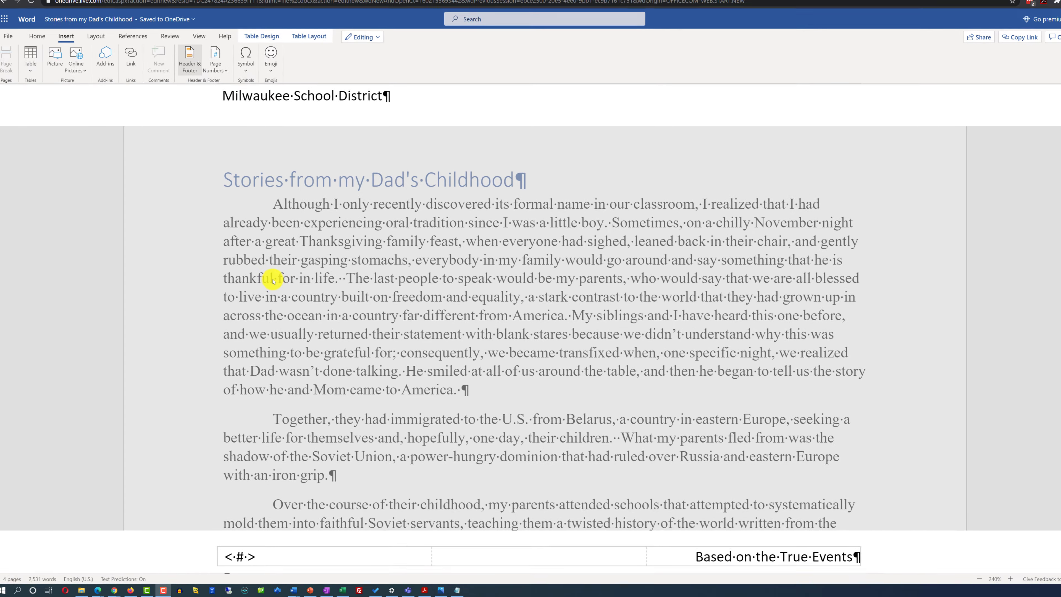
pyautogui.press('Escape')
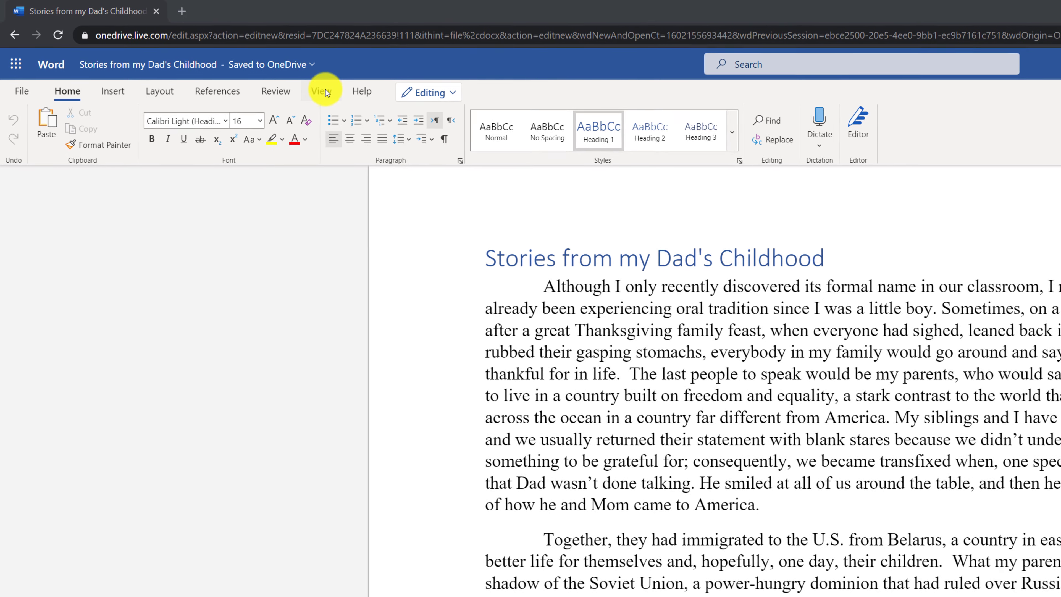
# View the document in Reading View to check its title, header and footer
pyautogui.click(316, 89)
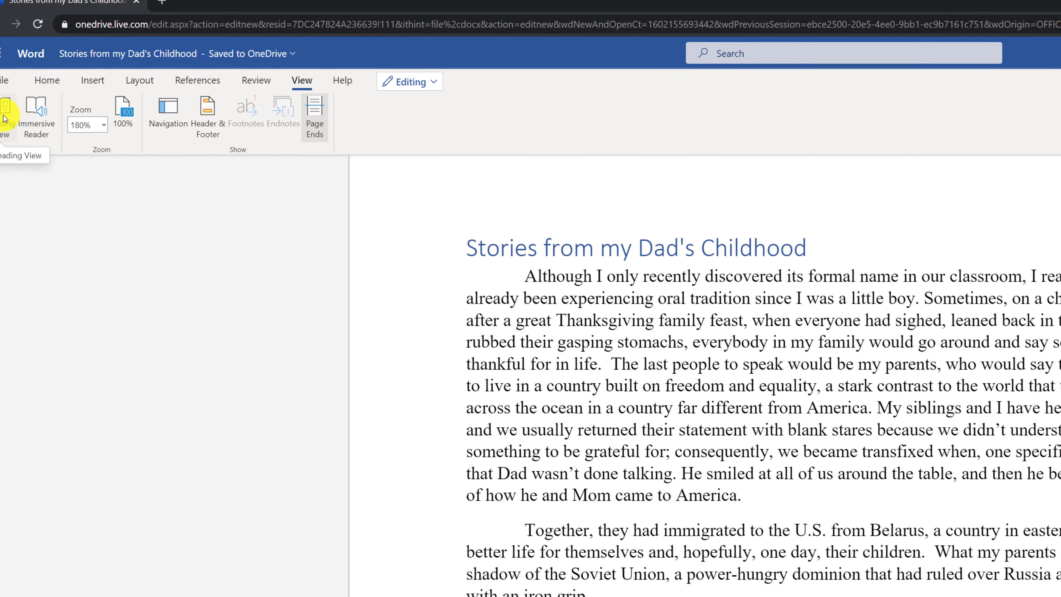
pyautogui.click(4, 119)
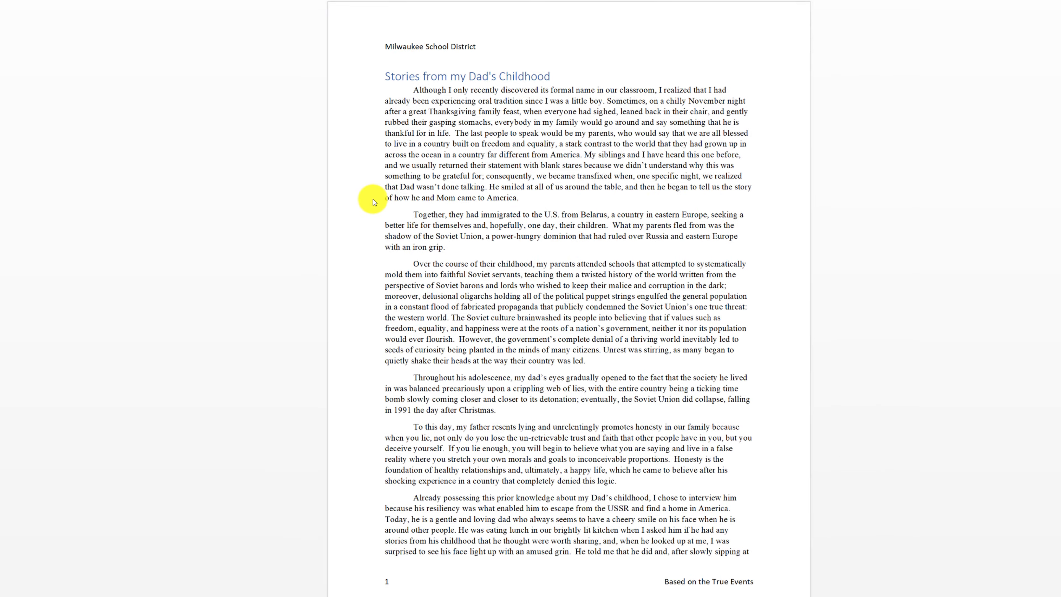
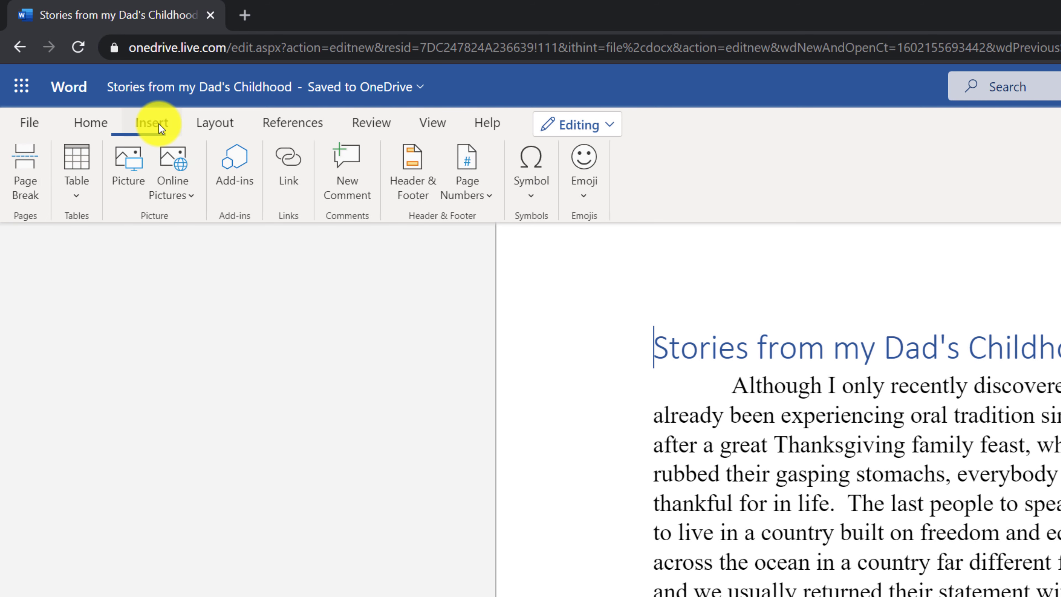
# Search Bing's online pictures for "children in soviet union" and then for "boys playing in ussr"
pyautogui.click(176, 188)
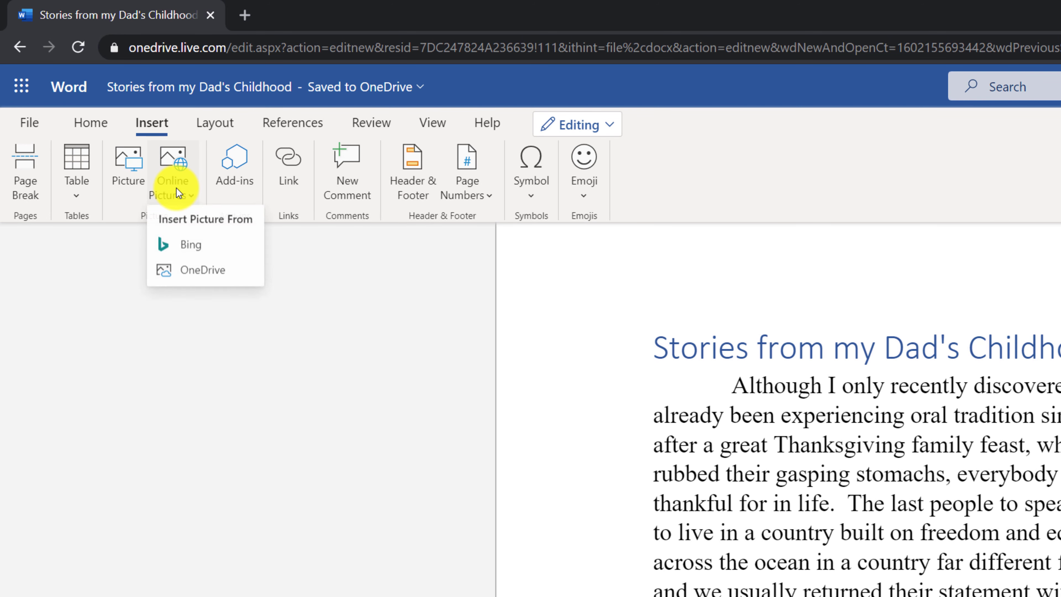
pyautogui.click(191, 247)
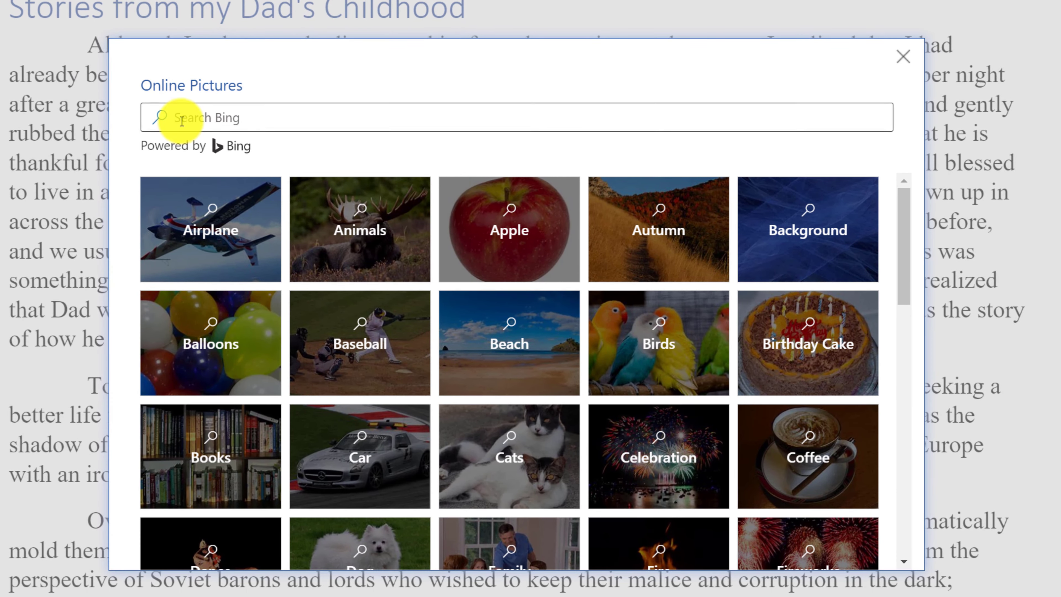
pyautogui.click(182, 120)
pyautogui.write('children in soviet union')
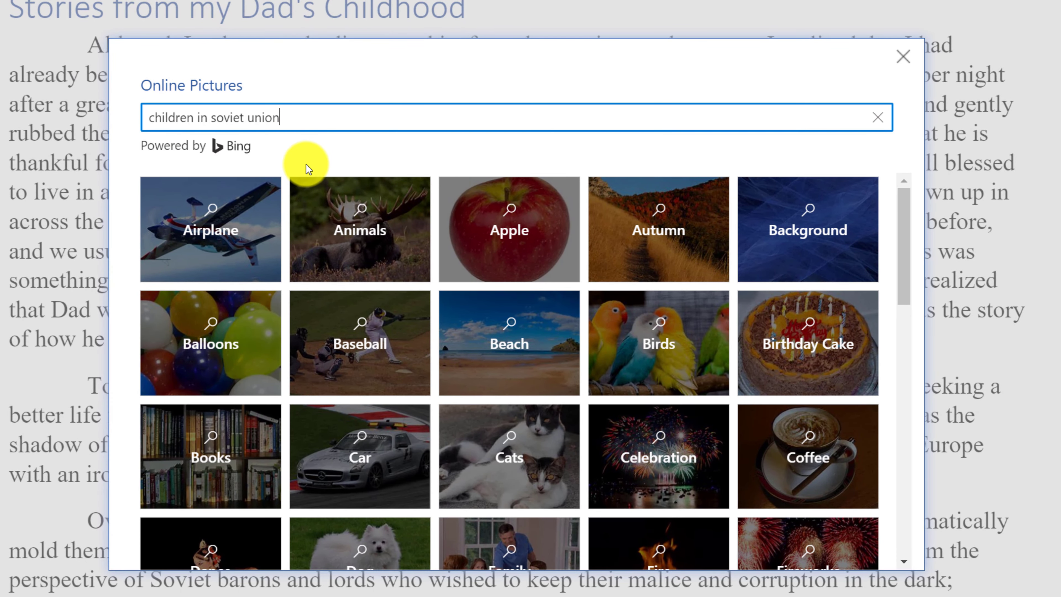
pyautogui.press('Return')
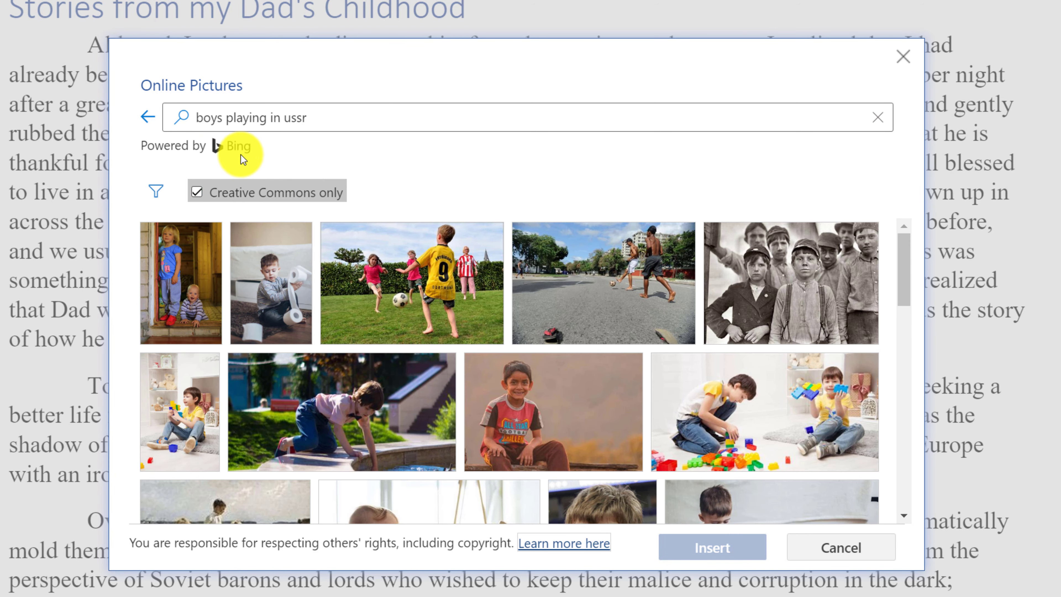
pyautogui.click(215, 118)
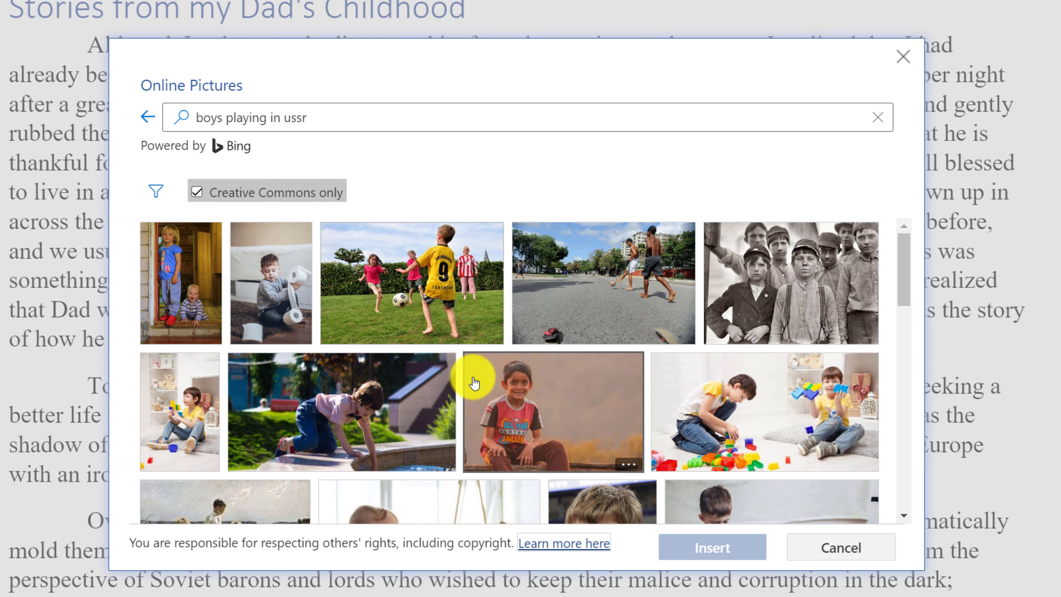
# Insert the picture of children playing ice hockey from the search results before the title
pyautogui.scroll(-2, 474, 380)
pyautogui.scroll(-4, 474, 381)
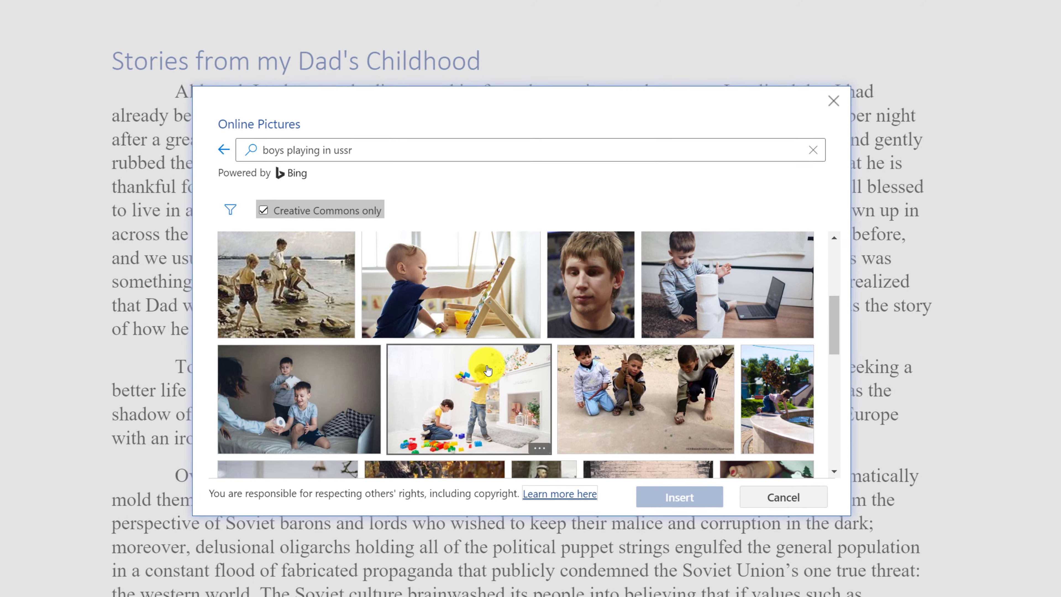
pyautogui.scroll(-7, 572, 326)
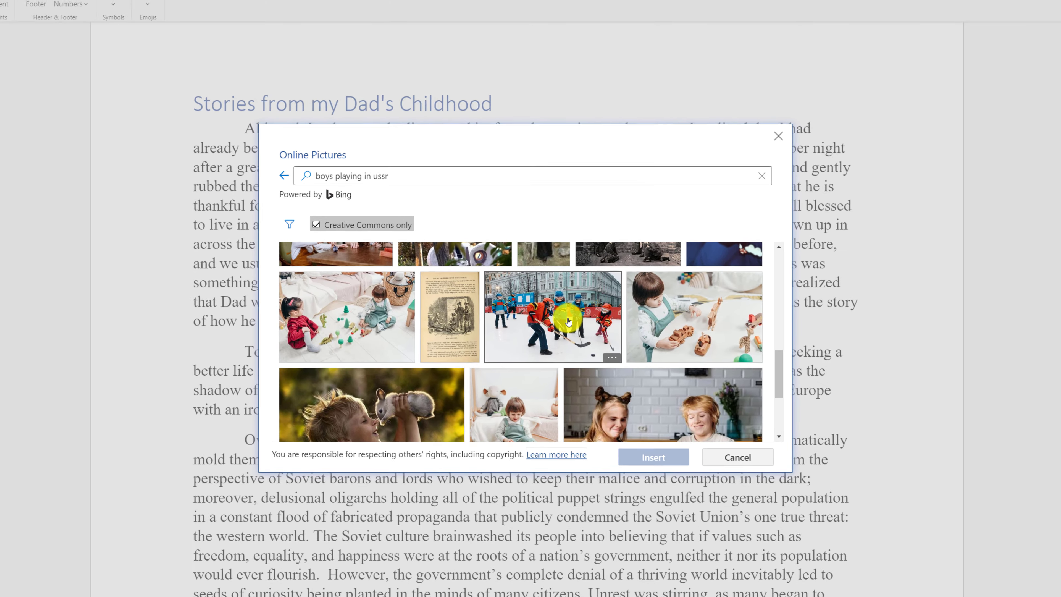
pyautogui.click(577, 335)
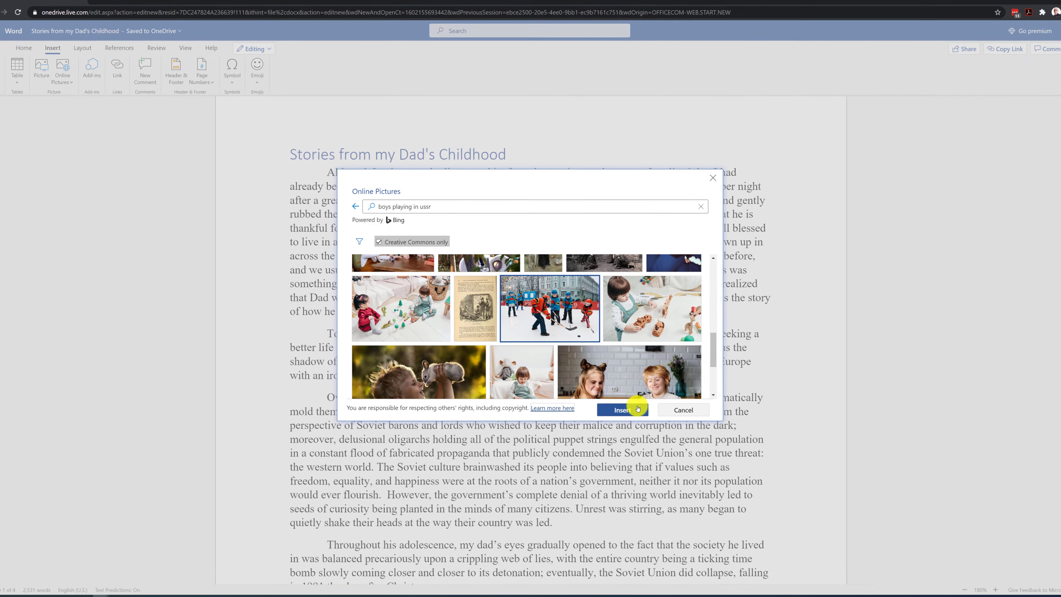
pyautogui.click(645, 443)
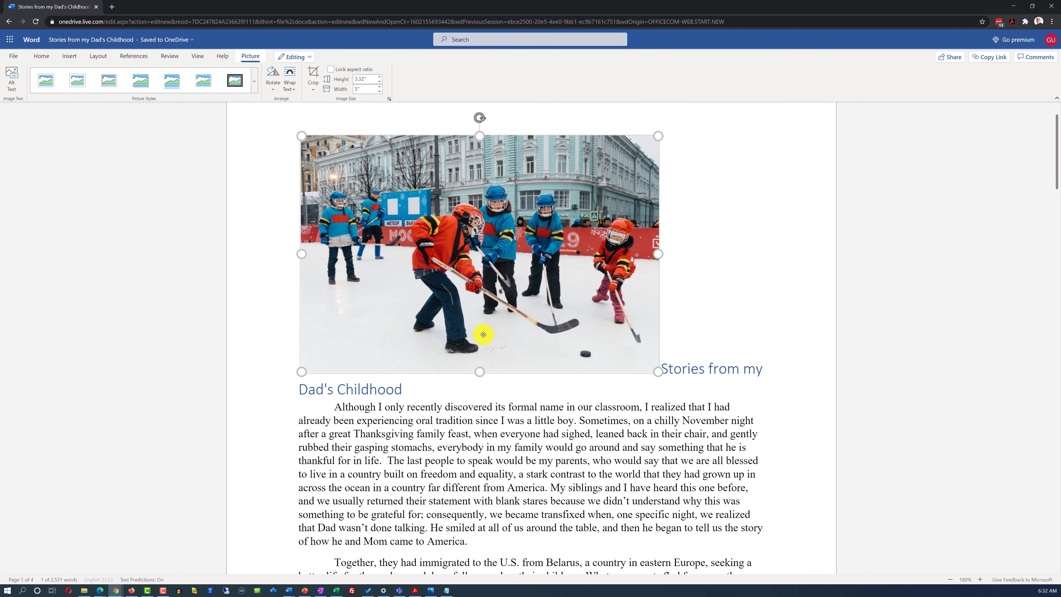
# Move the hockey picture from the title to a new line after the paragraph ending "floating out of her window."
pyautogui.click(403, 405)
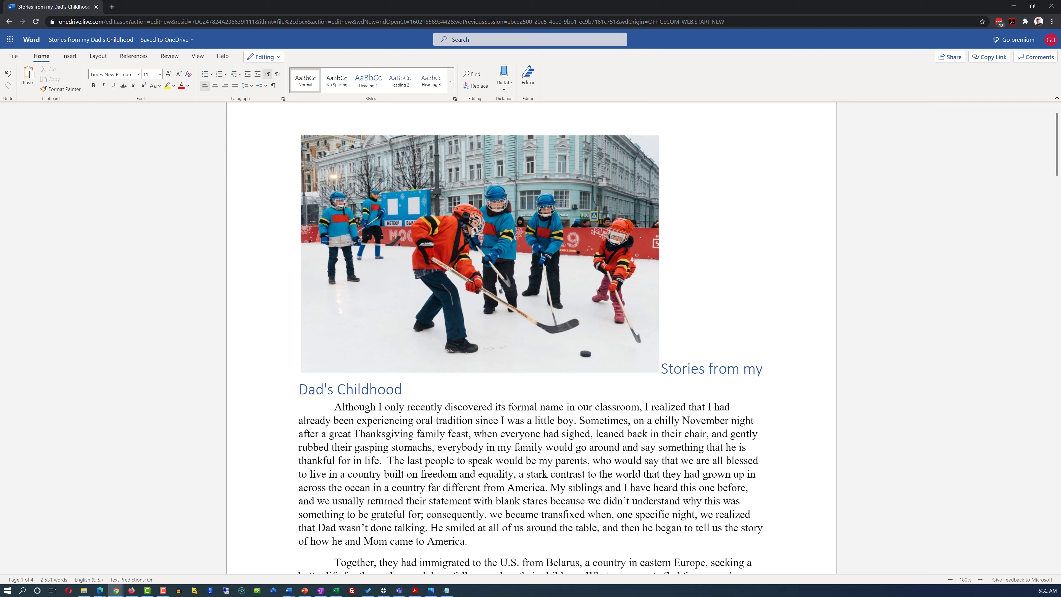
pyautogui.click(534, 239)
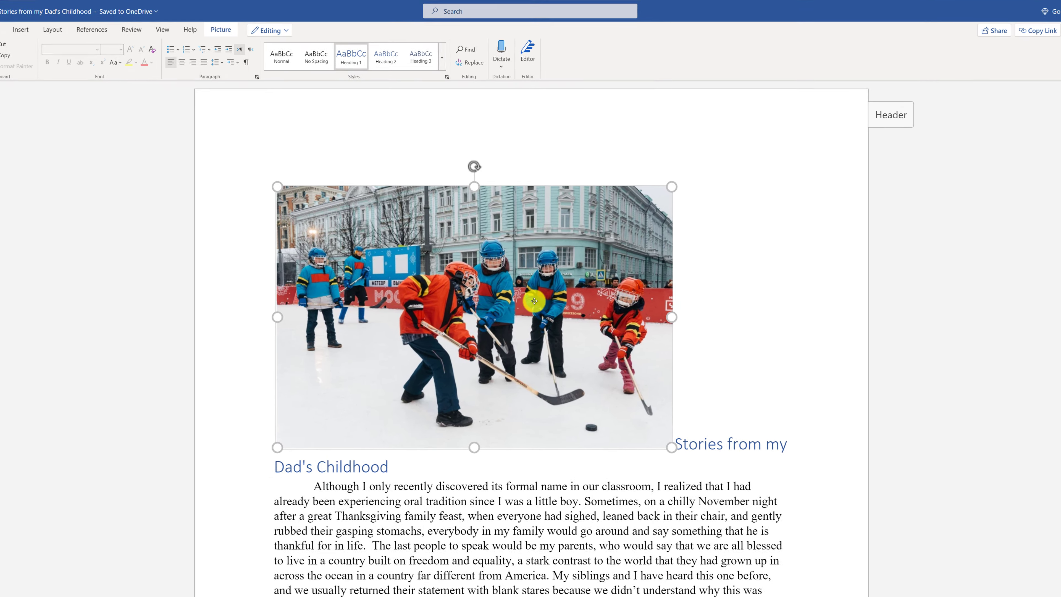
pyautogui.rightClick(537, 298)
pyautogui.click(562, 306)
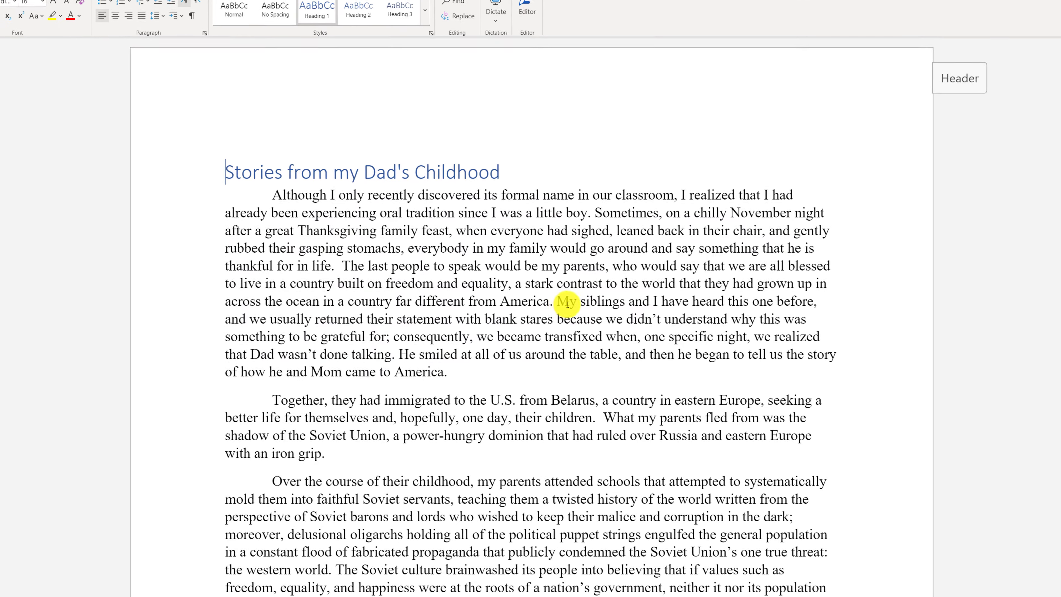
pyautogui.scroll(-10, 568, 303)
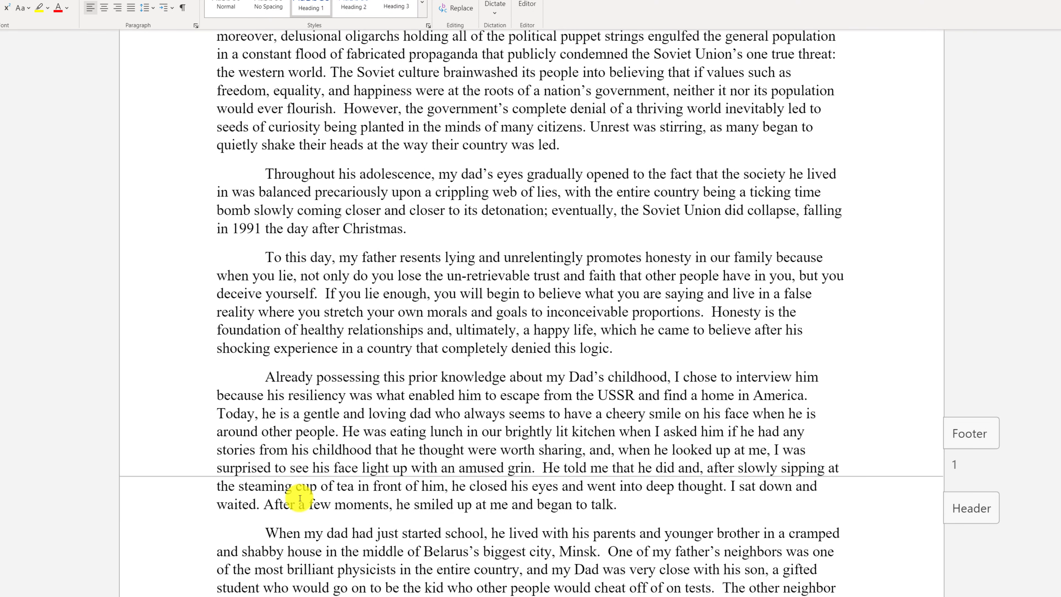
pyautogui.scroll(-2, 382, 440)
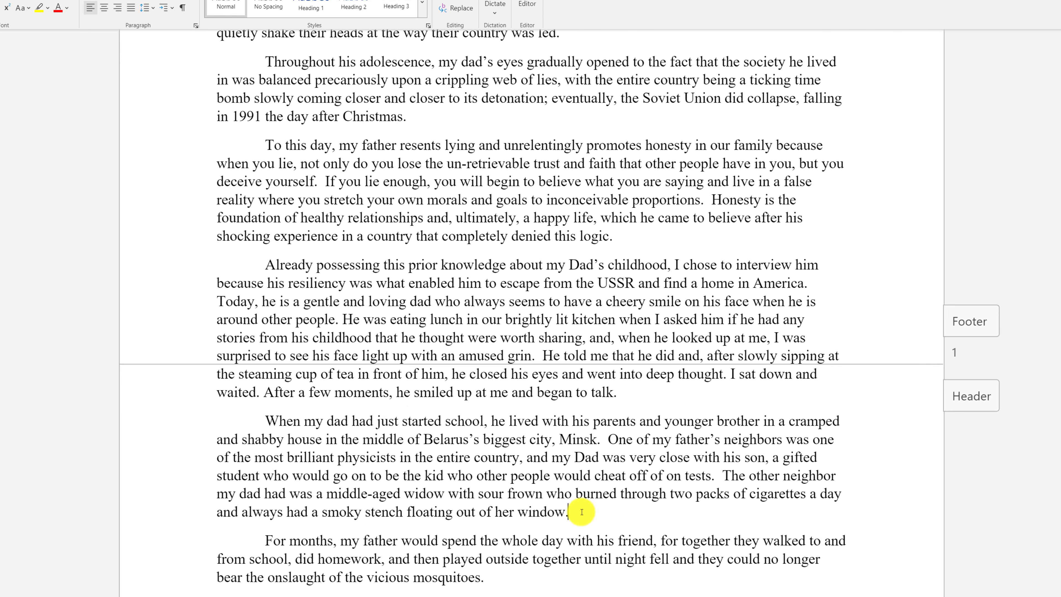
pyautogui.press('Return')
pyautogui.rightClick(271, 540)
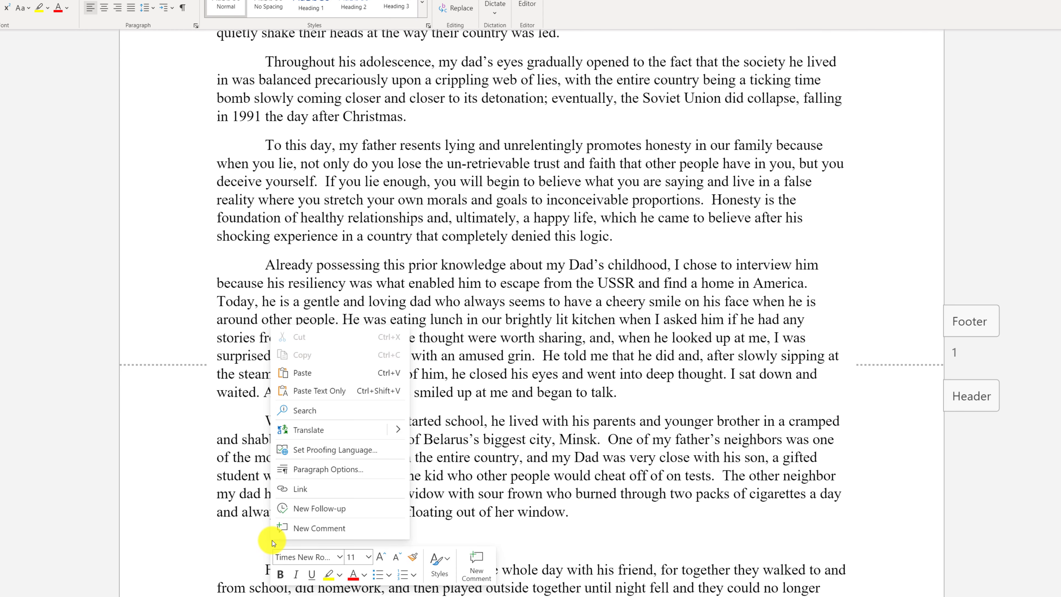
pyautogui.click(309, 378)
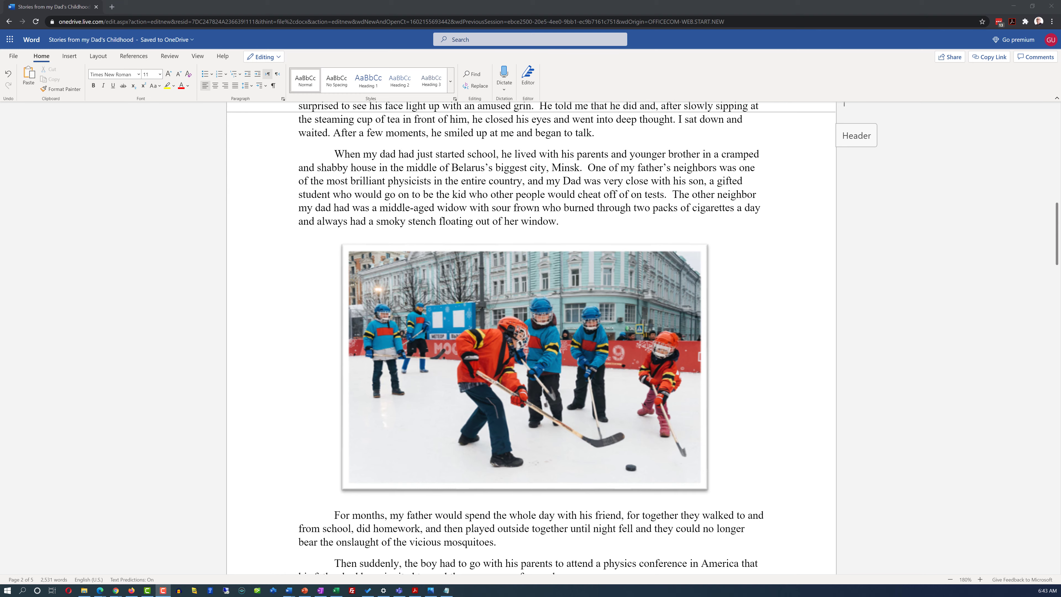
# Apply the oval picture style with a black frame to the hockey picture
pyautogui.click(503, 336)
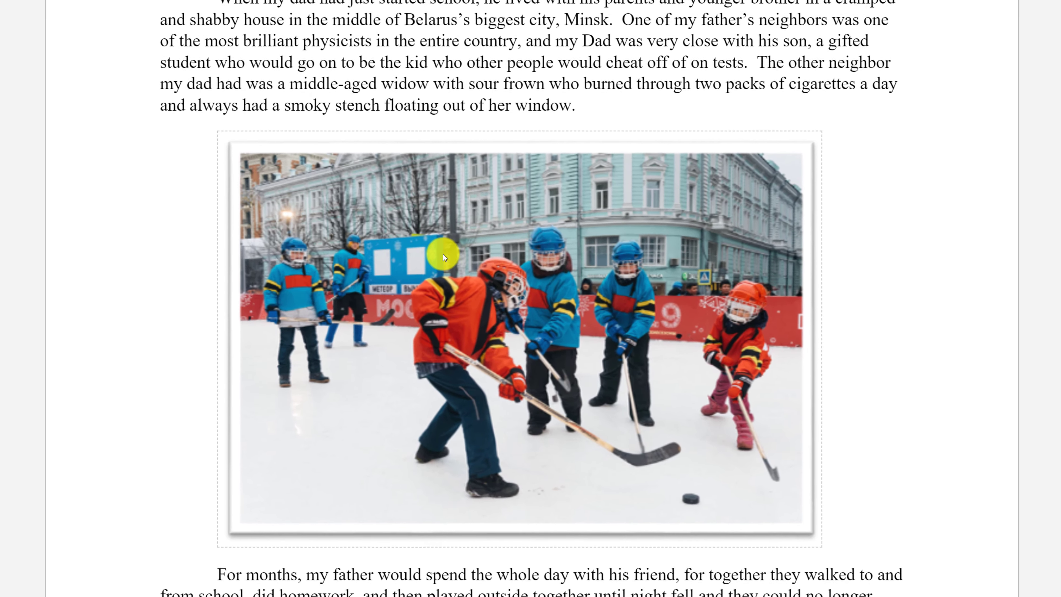
pyautogui.click(448, 242)
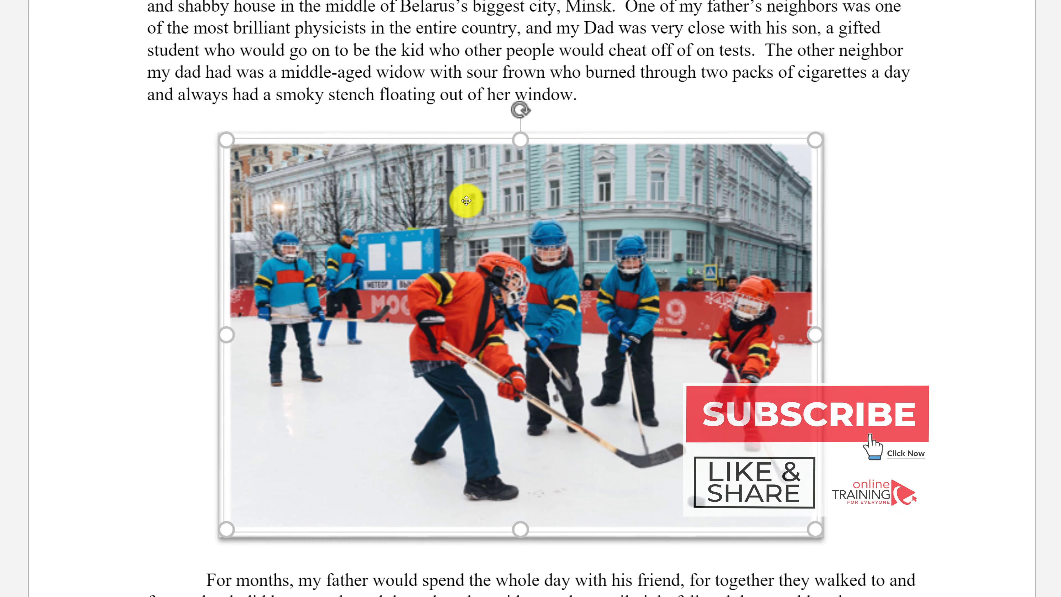
pyautogui.rightClick(468, 200)
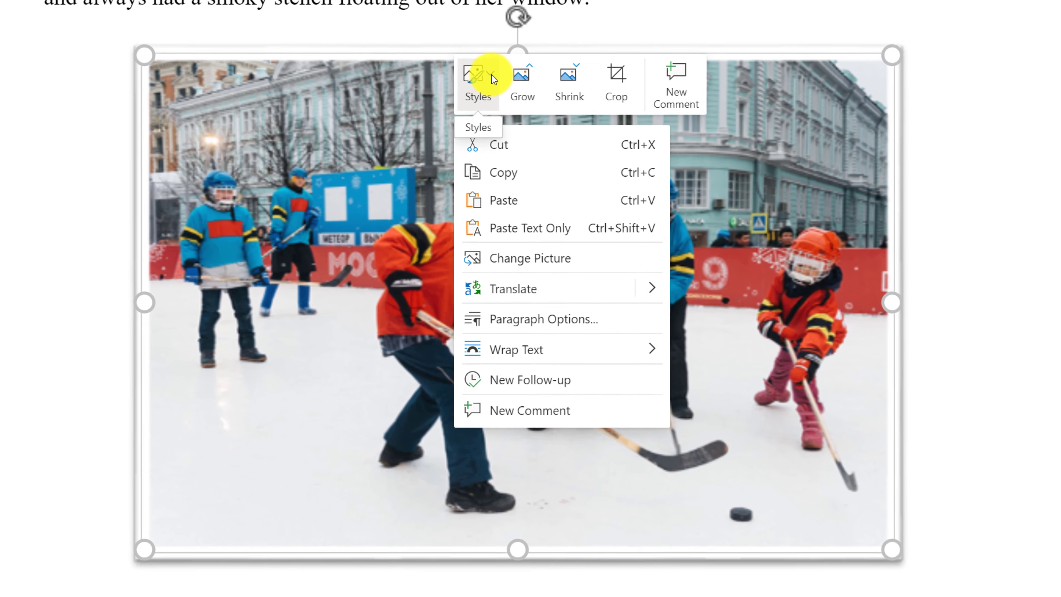
pyautogui.click(498, 137)
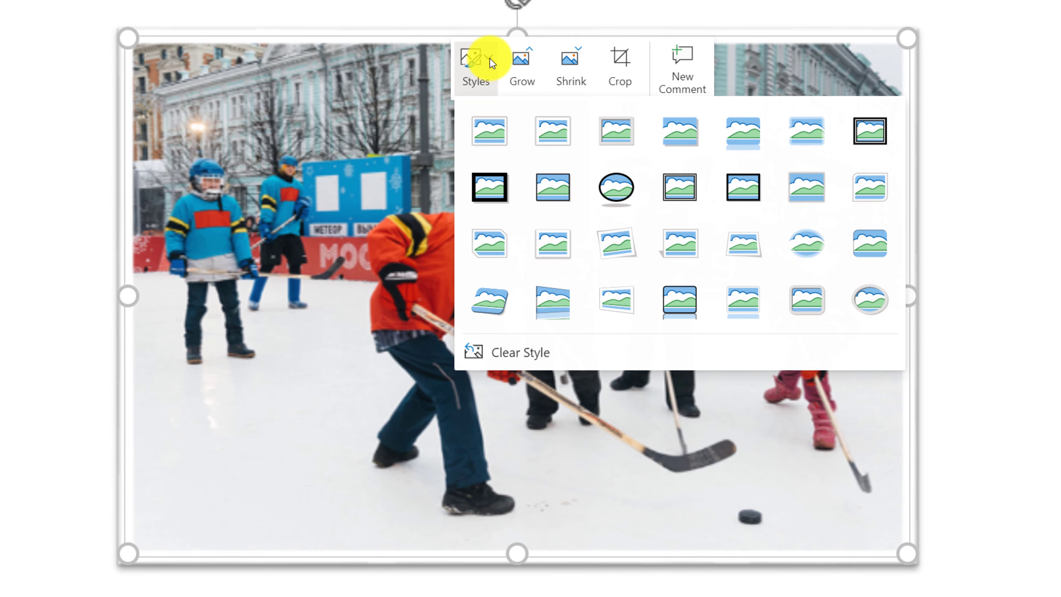
pyautogui.click(622, 192)
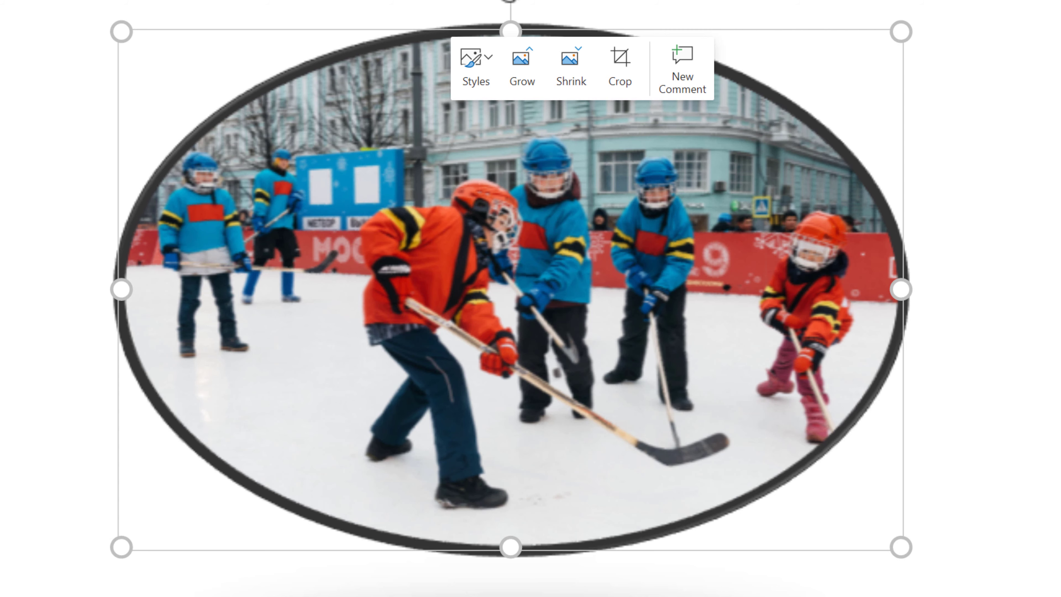
# Change the hockey picture's style to a reflected perspective style
pyautogui.rightClick(561, 148)
pyautogui.click(599, 104)
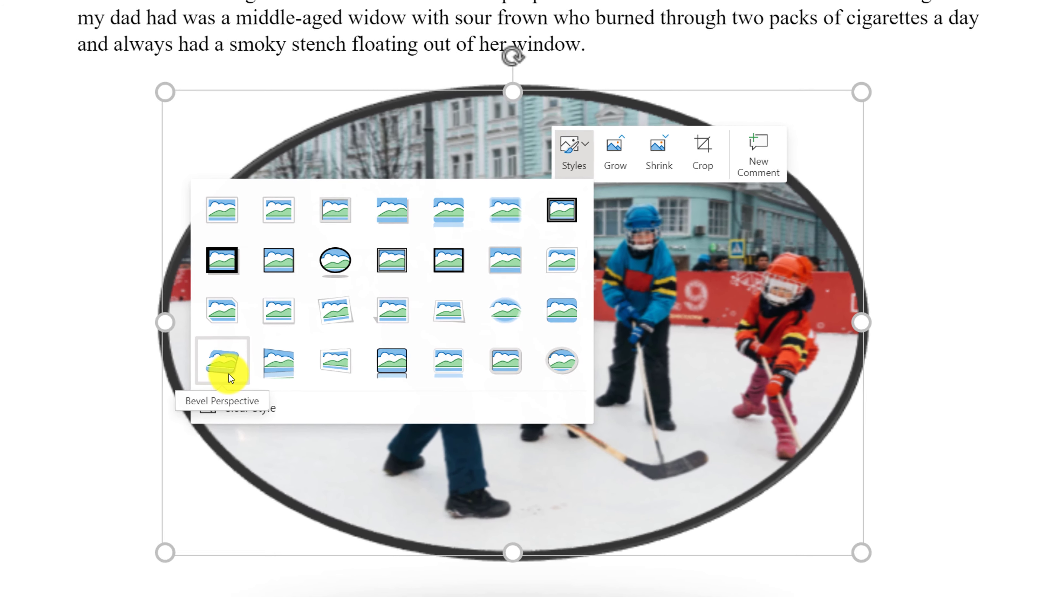
pyautogui.press('Escape')
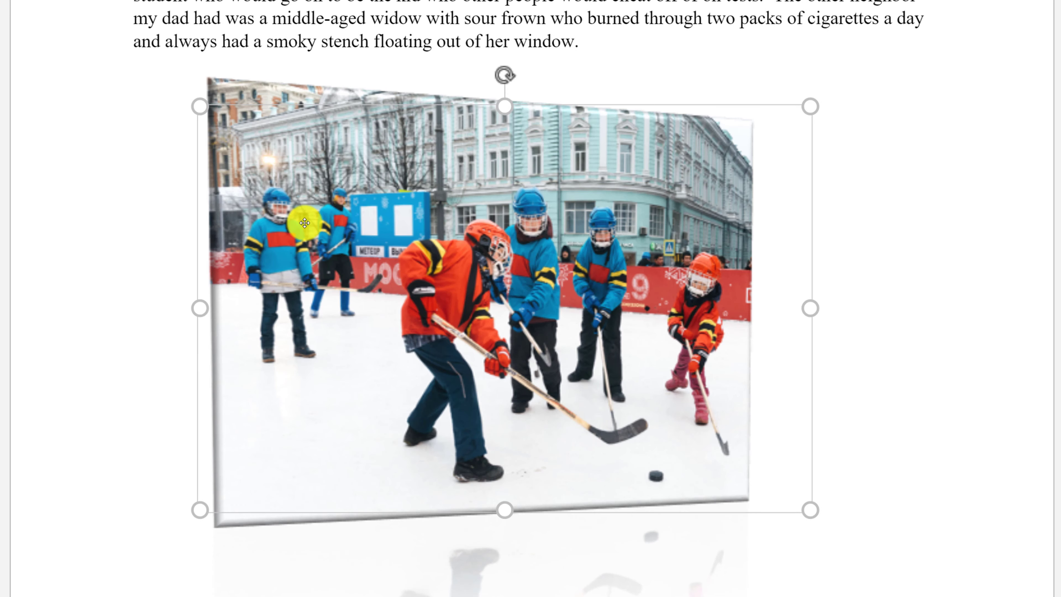
# Enlarge the hockey picture with Grow and scale it down from its corner to a smaller size
pyautogui.rightClick(472, 182)
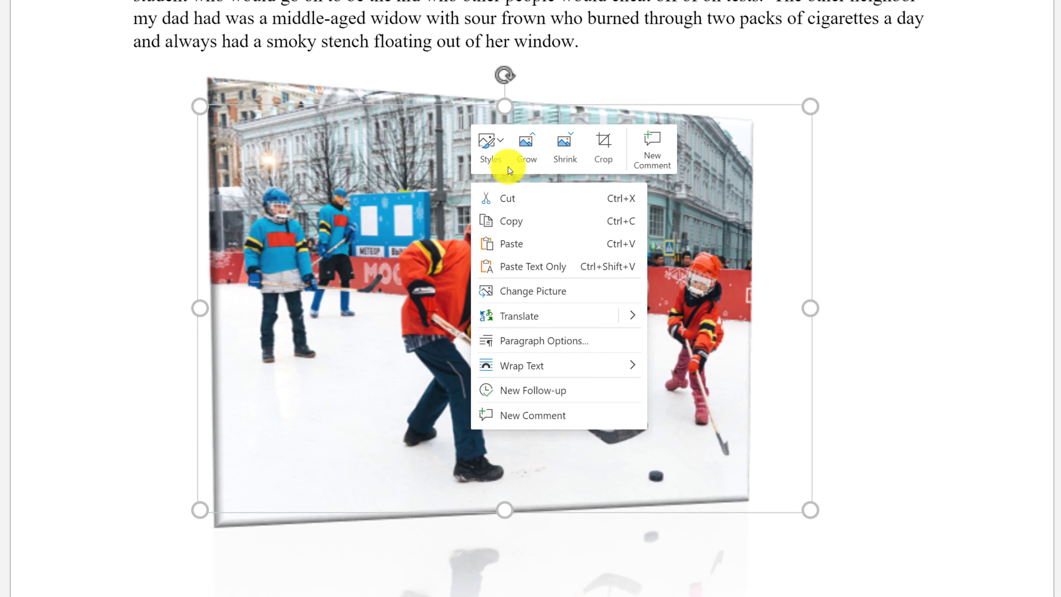
pyautogui.click(526, 150)
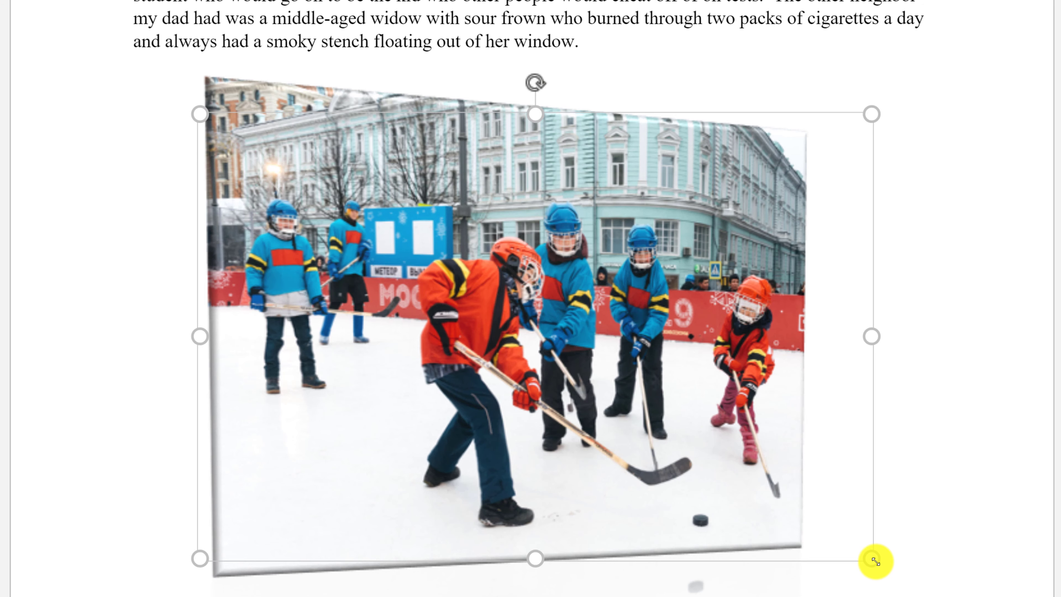
pyautogui.moveTo(877, 561); pyautogui.dragTo(570, 351)
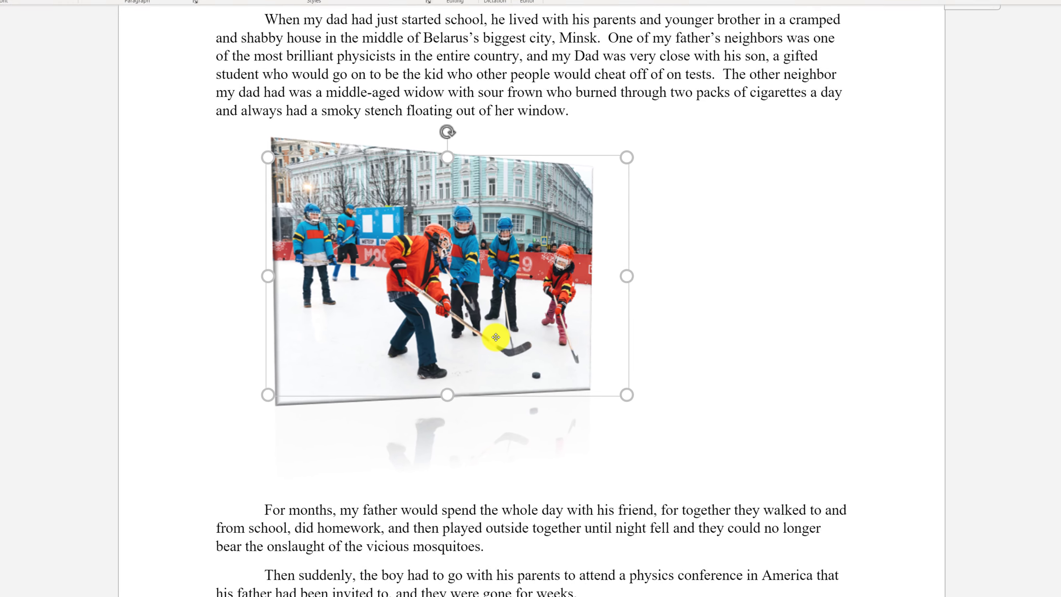
# Crop a narrow strip off the left edge of the hockey picture
pyautogui.rightClick(501, 180)
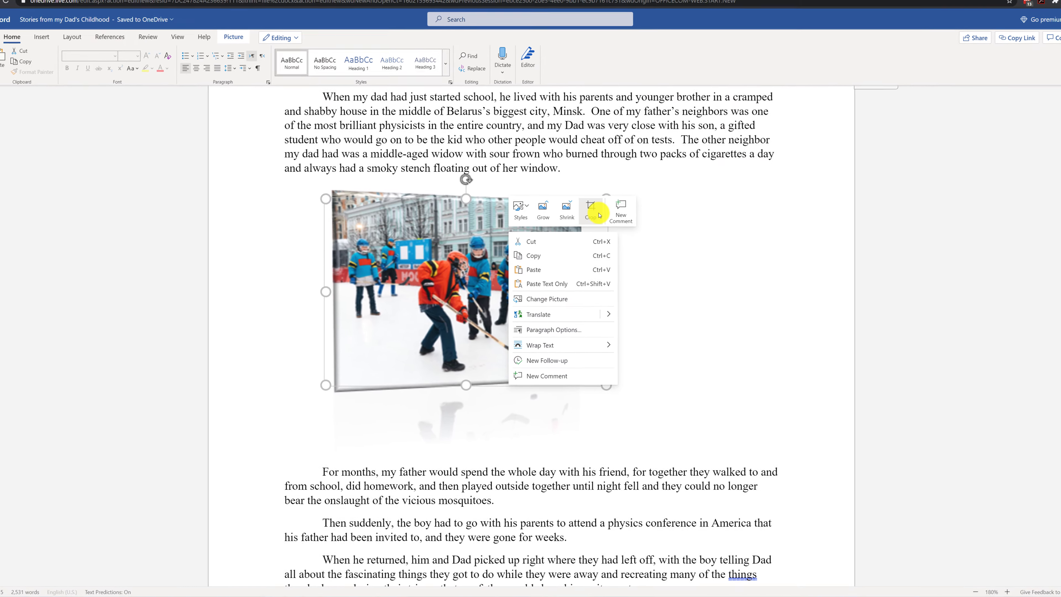
pyautogui.click(591, 222)
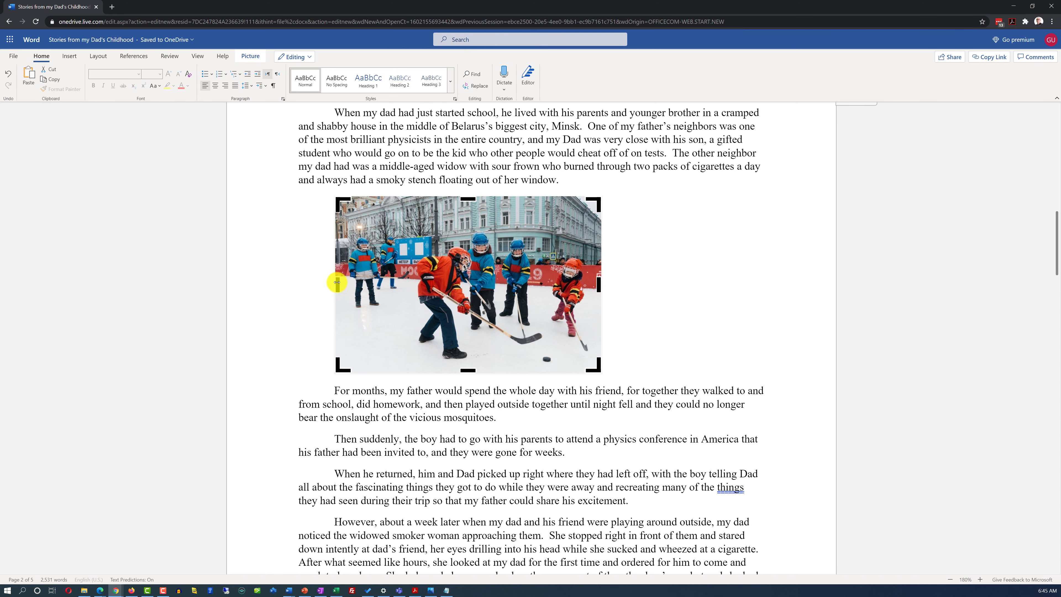
pyautogui.moveTo(337, 282); pyautogui.dragTo(363, 284)
pyautogui.click(272, 340)
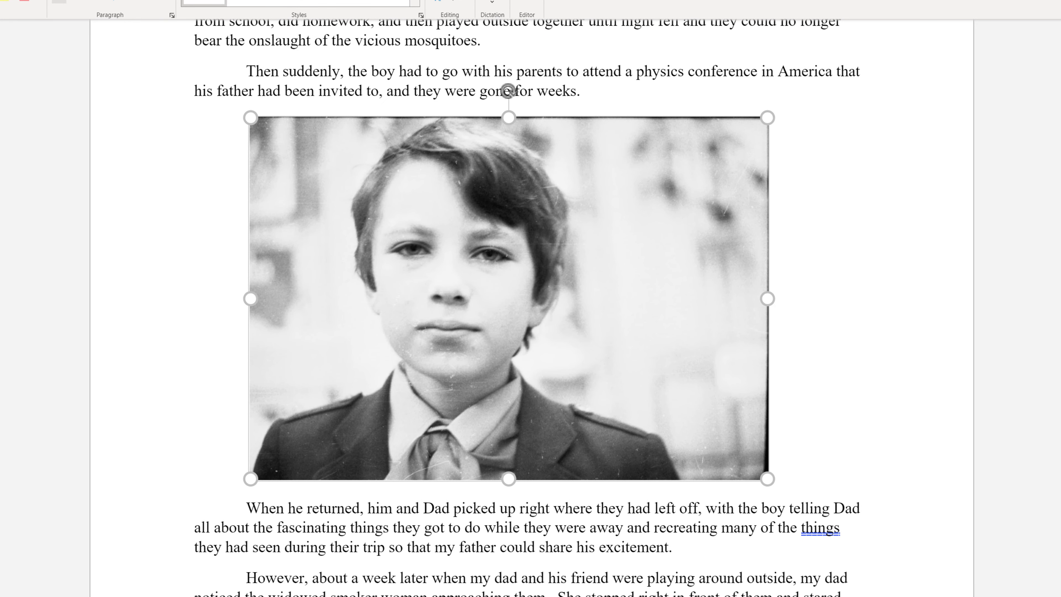
# Insert a table with three columns and one row on a new line between "they were gone for weeks." and the boy's portrait
pyautogui.click(602, 95)
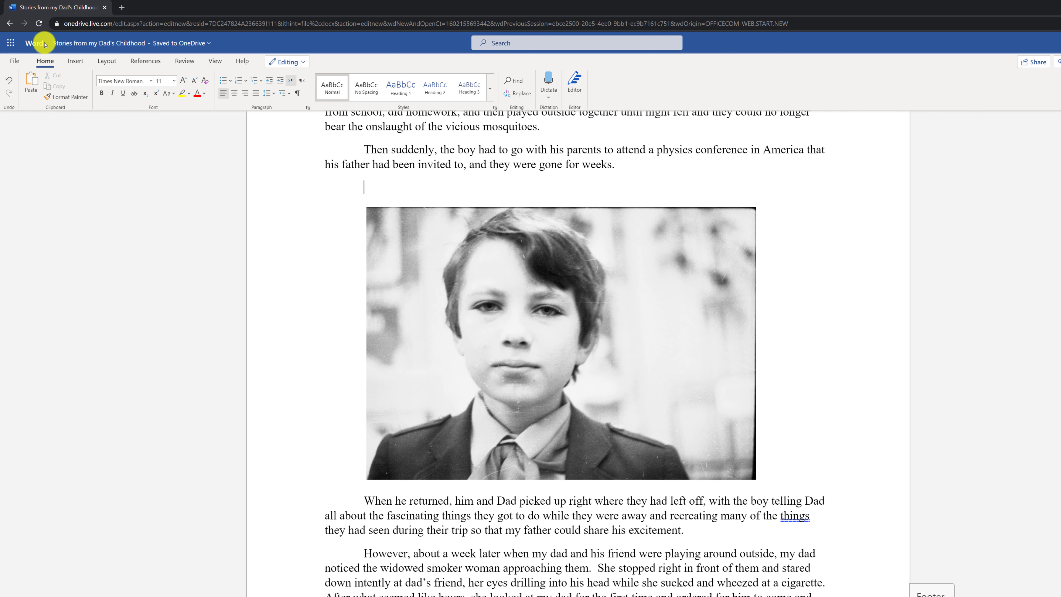
pyautogui.click(75, 61)
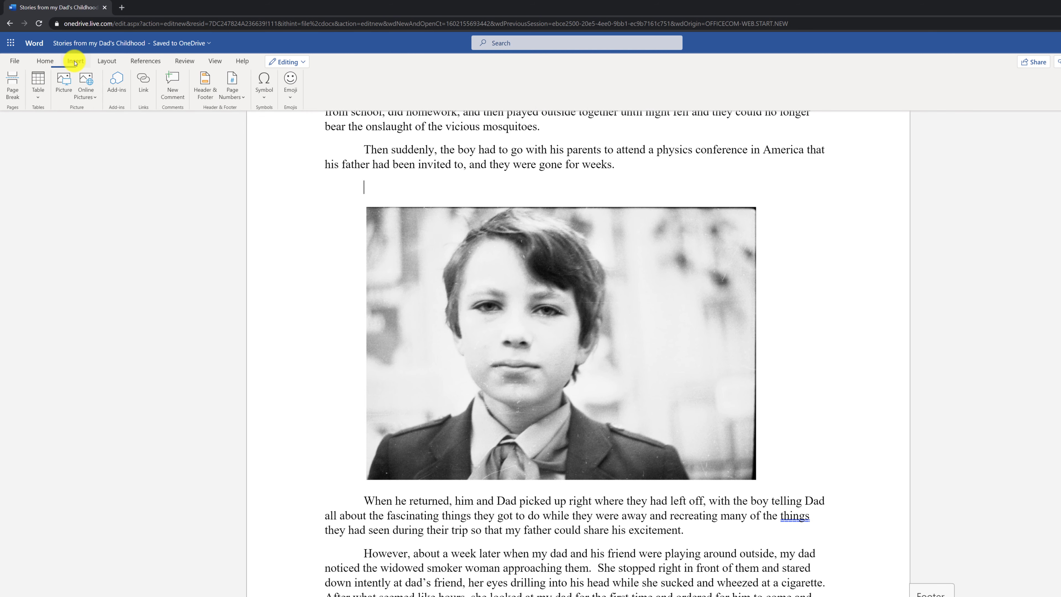
pyautogui.click(40, 99)
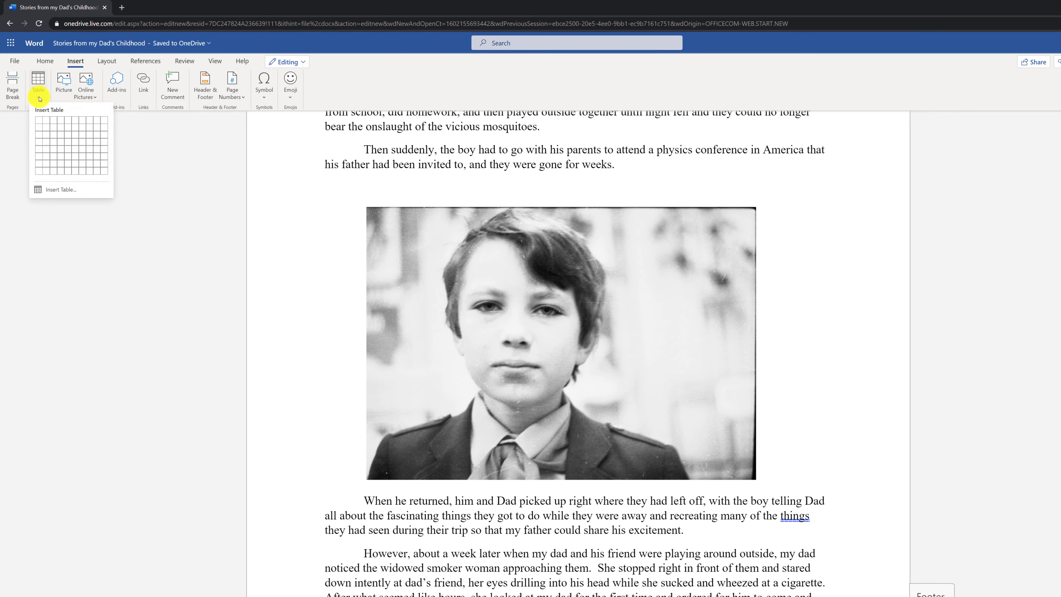
pyautogui.click(57, 122)
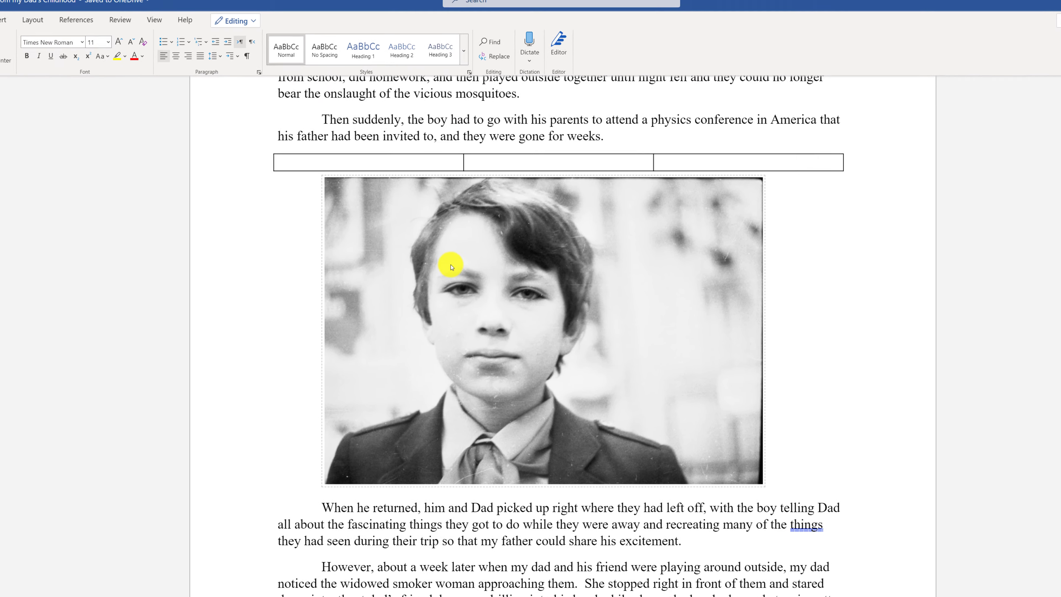
# Move the boy's portrait into the first cell of the three-column table and scale it down to fit inside
pyautogui.click(327, 161)
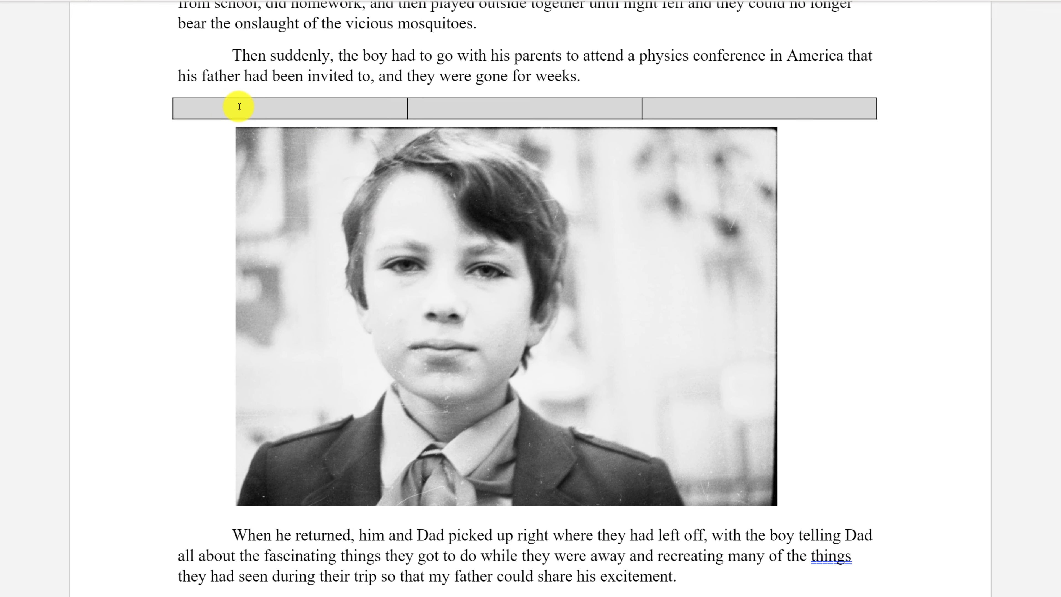
pyautogui.rightClick(324, 237)
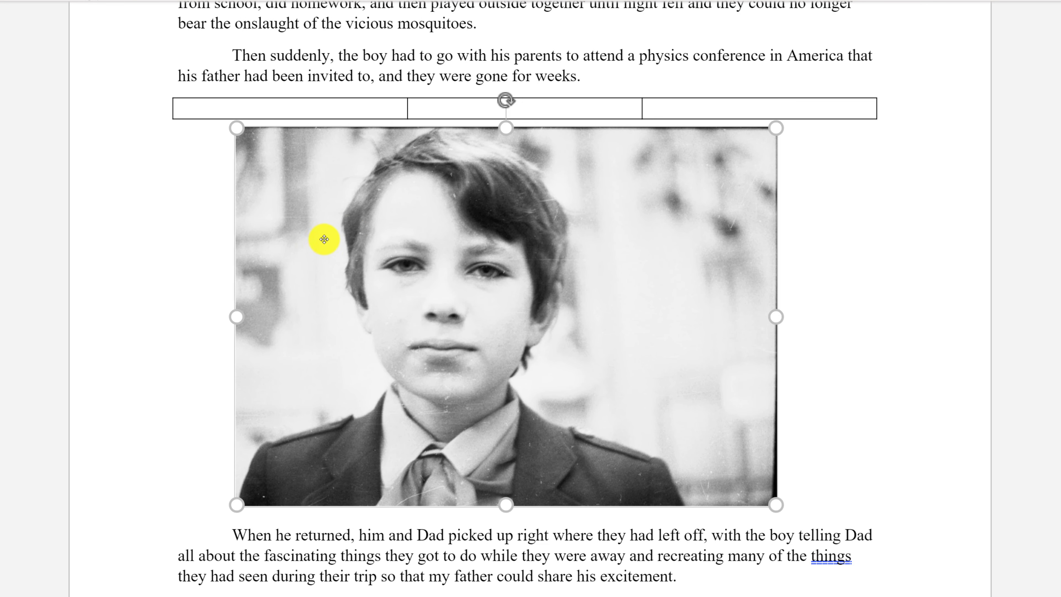
pyautogui.click(336, 250)
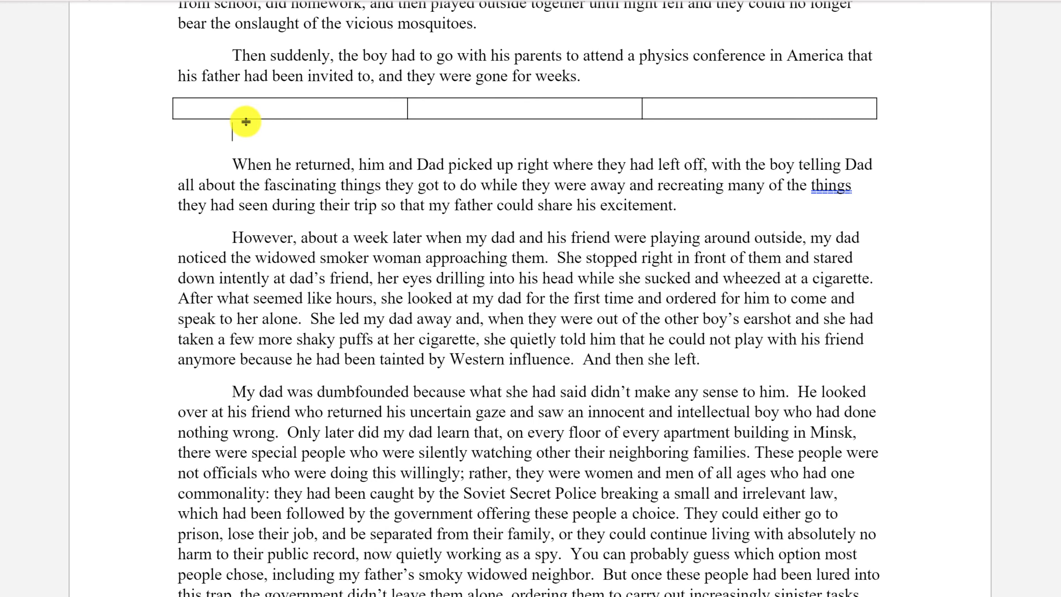
pyautogui.rightClick(236, 109)
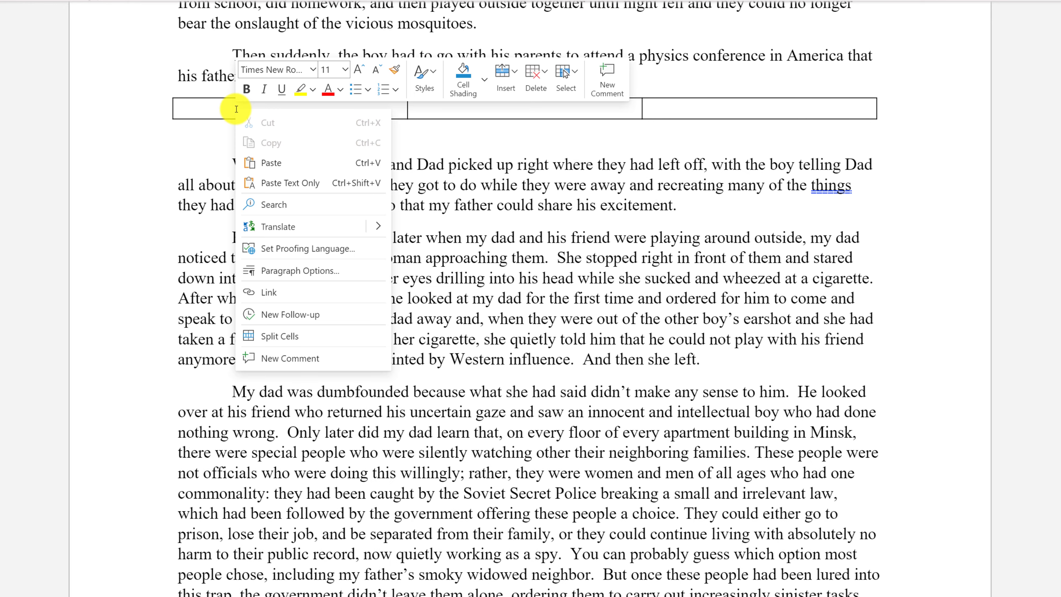
pyautogui.click(272, 163)
pyautogui.moveTo(724, 481); pyautogui.dragTo(309, 236)
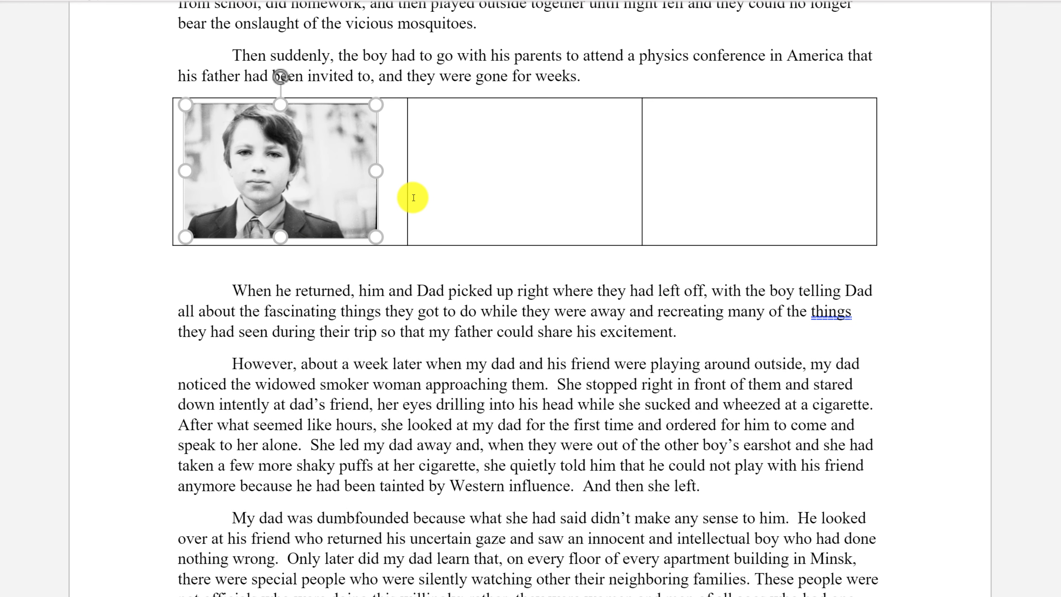
# Widen the table's first column, leaving only a narrow middle column, and enlarge the boy's portrait to fill the first cell
pyautogui.moveTo(407, 195); pyautogui.dragTo(518, 202)
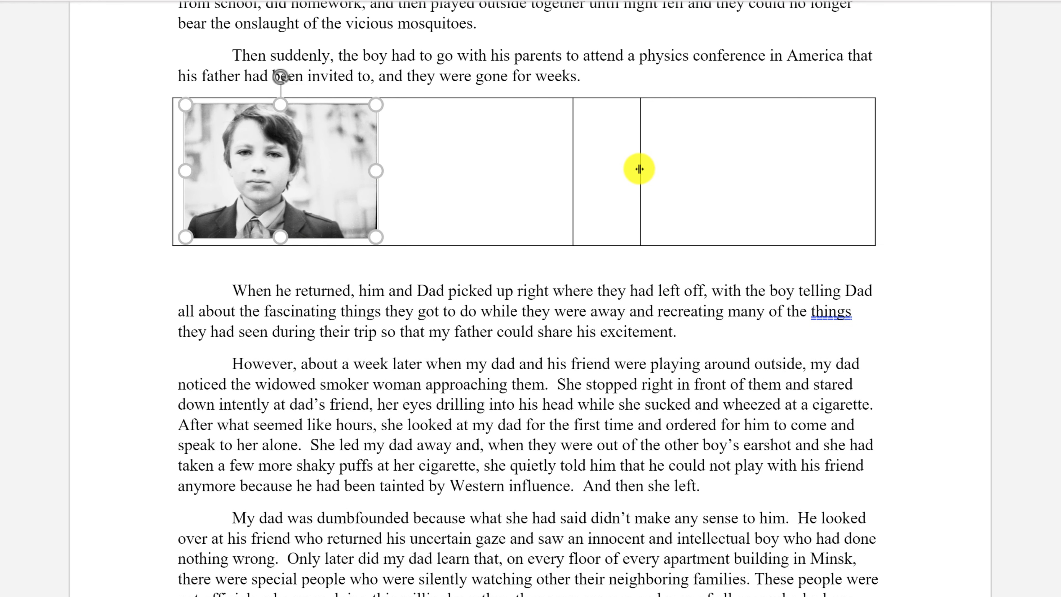
pyautogui.moveTo(378, 236); pyautogui.dragTo(529, 102)
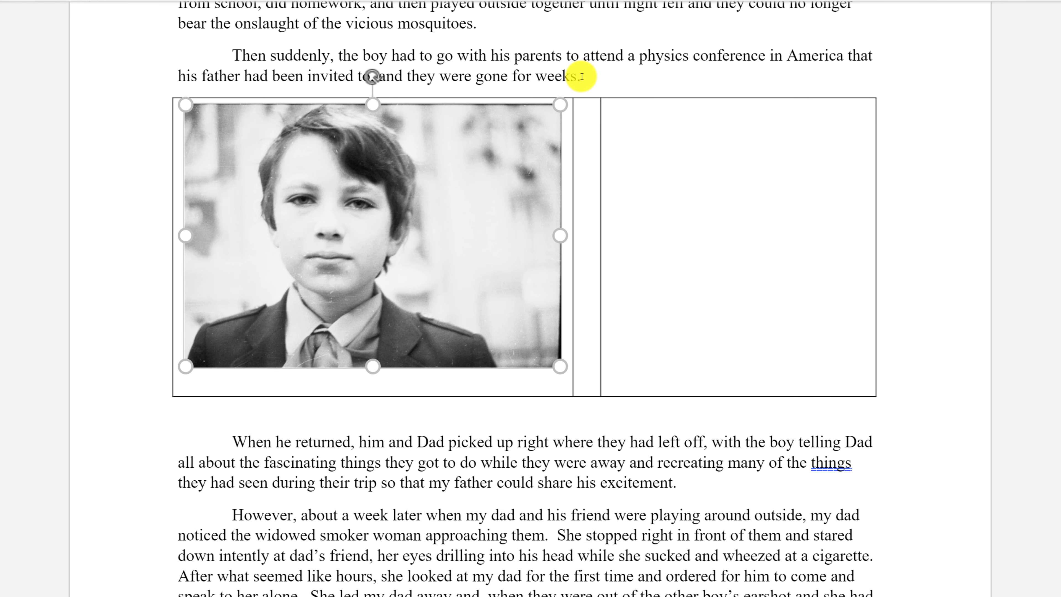
# Move the paragraph starting "Then suddenly, the boy had to go" from above the table into its third cell
pyautogui.moveTo(583, 77); pyautogui.dragTo(228, 70)
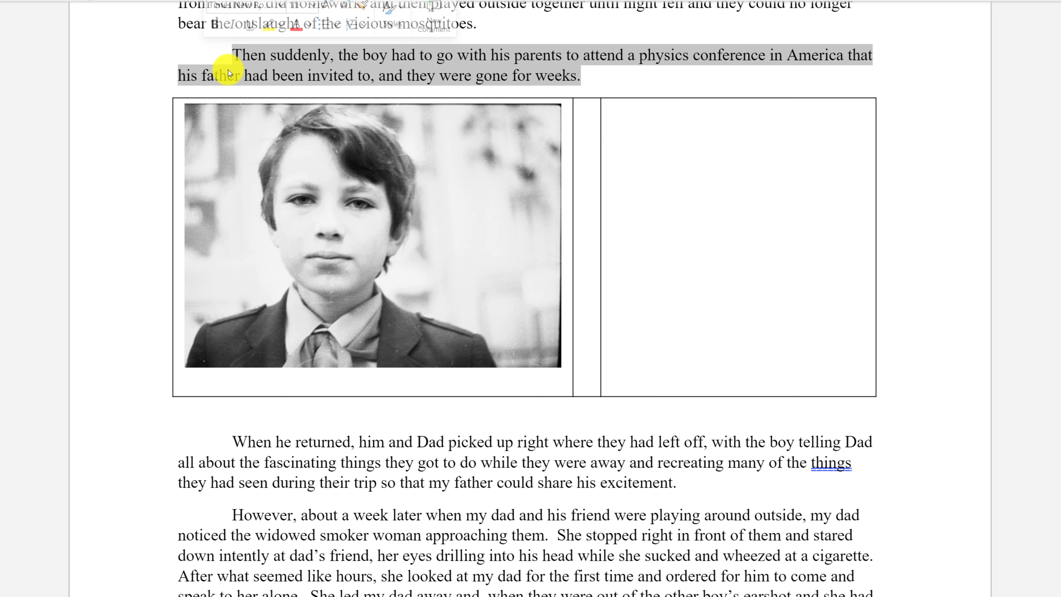
pyautogui.hotkey('ctrl', 'x')
pyautogui.click(677, 119)
pyautogui.hotkey('ctrl', 'v')
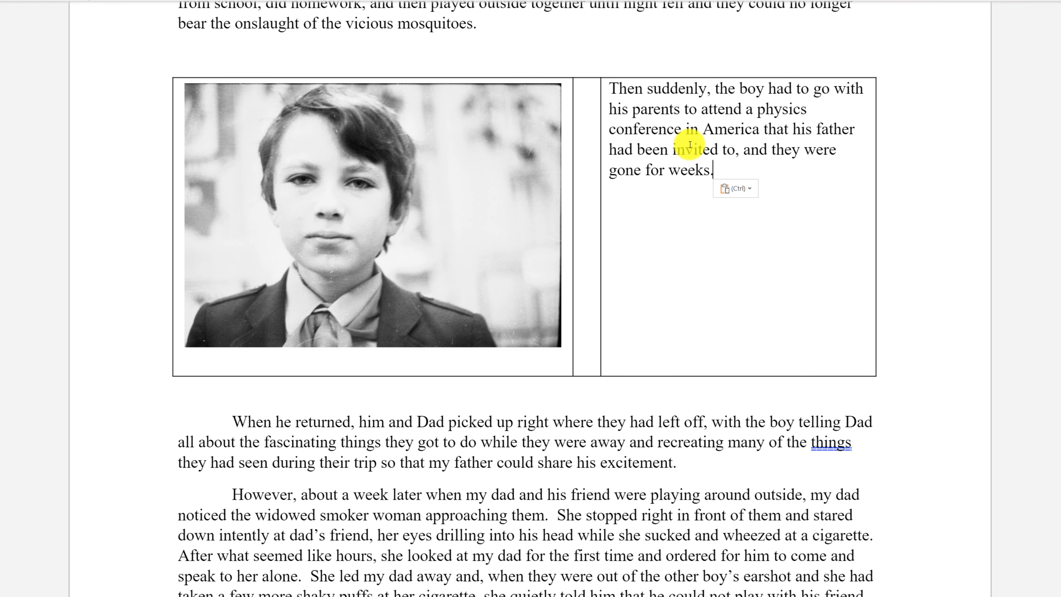
# Move the paragraph starting "When he returned, him and Dad" into the third cell, after "gone for weeks."
pyautogui.moveTo(233, 420); pyautogui.dragTo(723, 467)
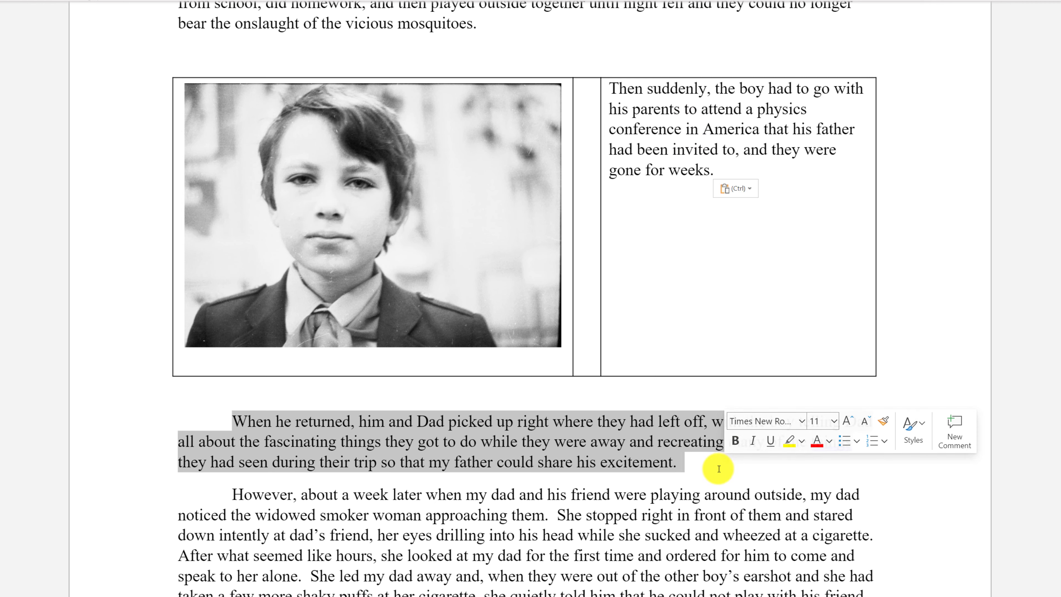
pyautogui.hotkey('ctrl', 'x')
pyautogui.click(752, 166)
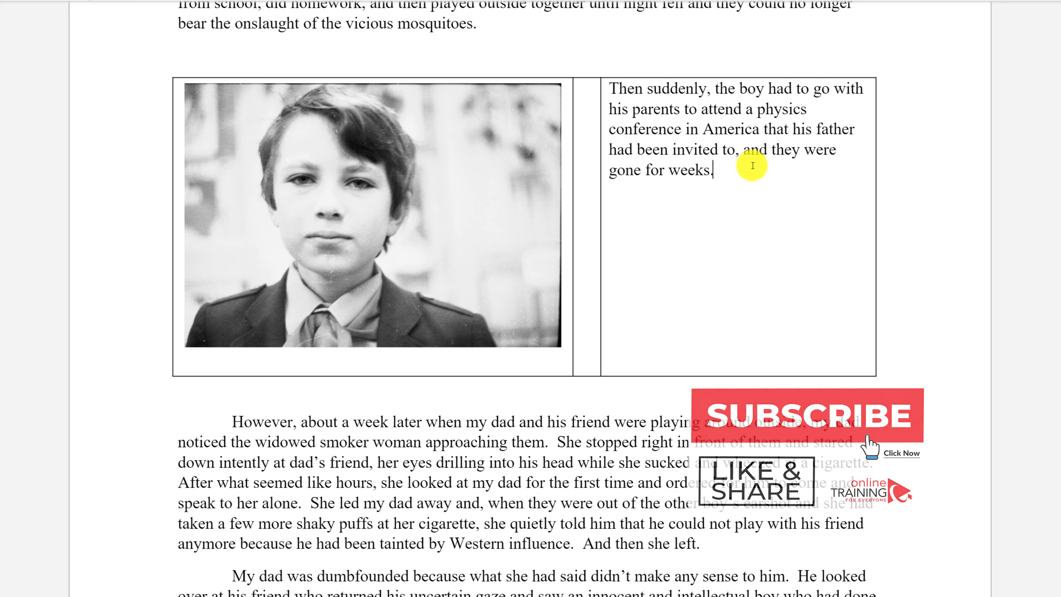
pyautogui.hotkey('ctrl', 'v')
pyautogui.scroll(-1, 218, 49)
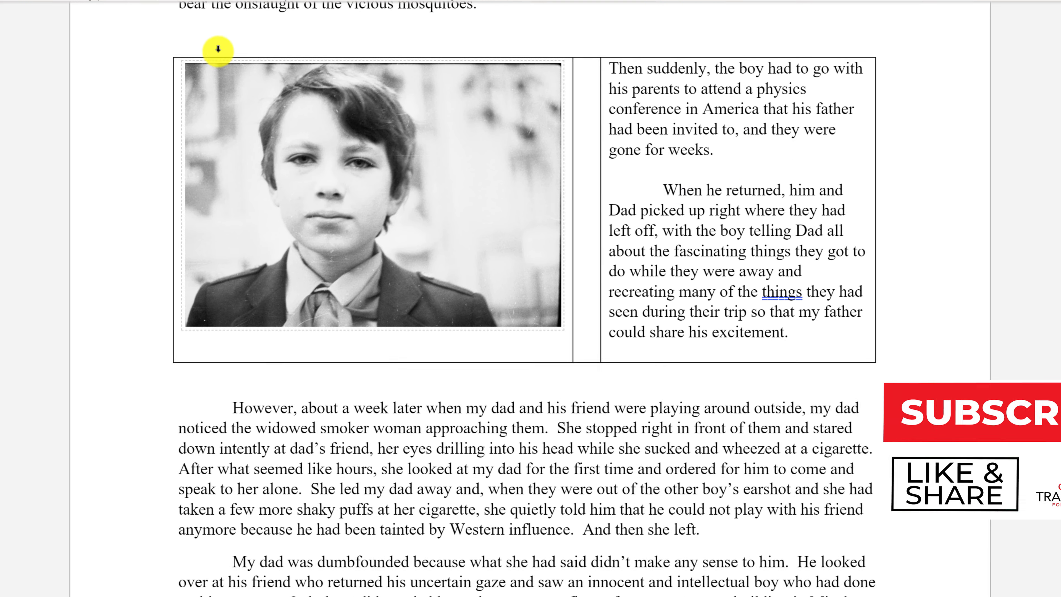
# Apply a plain table style without borders to the whole picture layout table
pyautogui.click(167, 51)
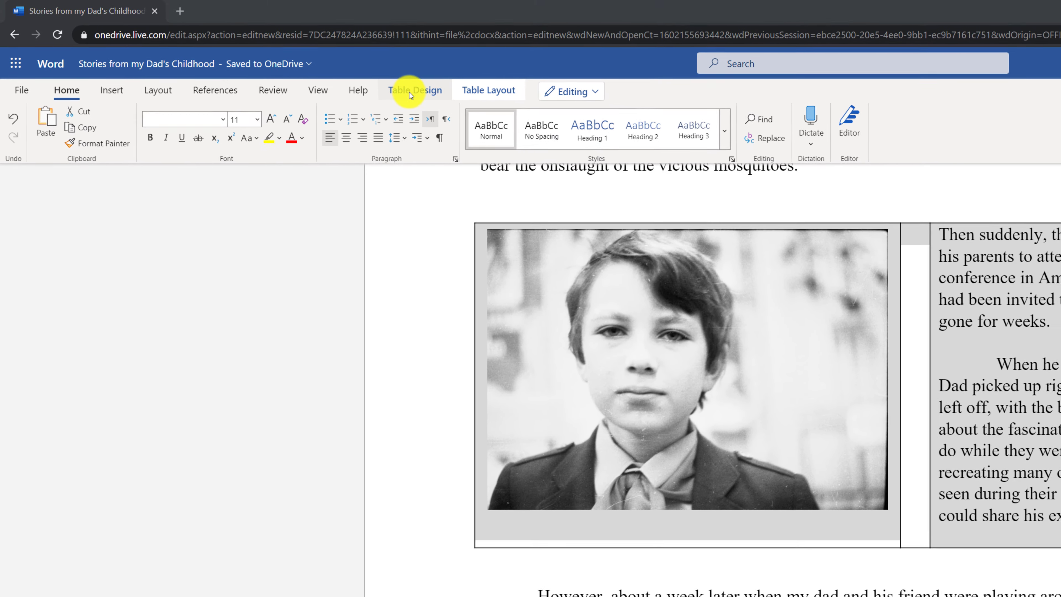
pyautogui.click(361, 84)
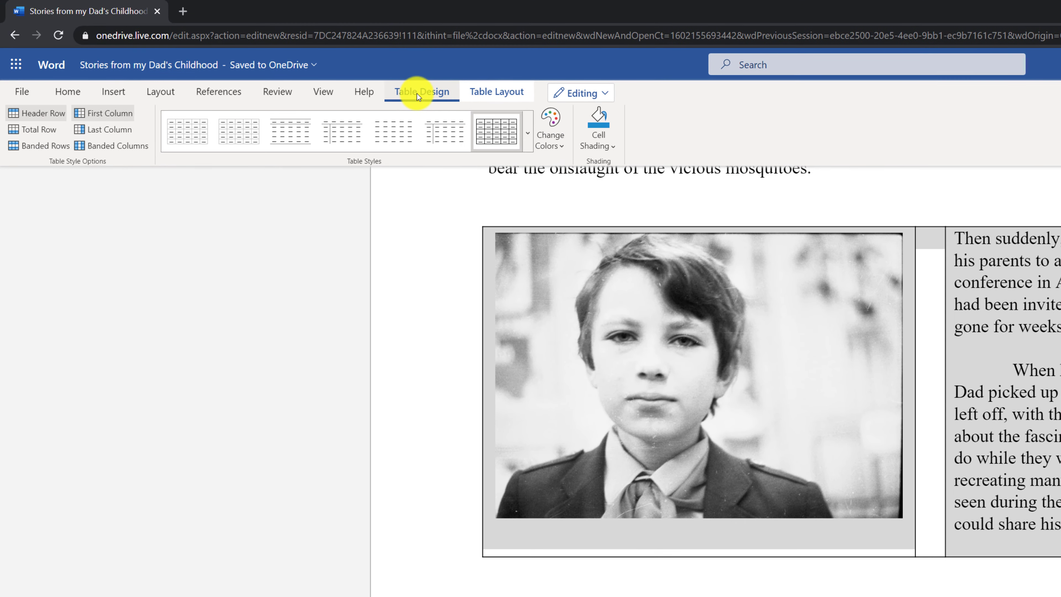
pyautogui.click(530, 133)
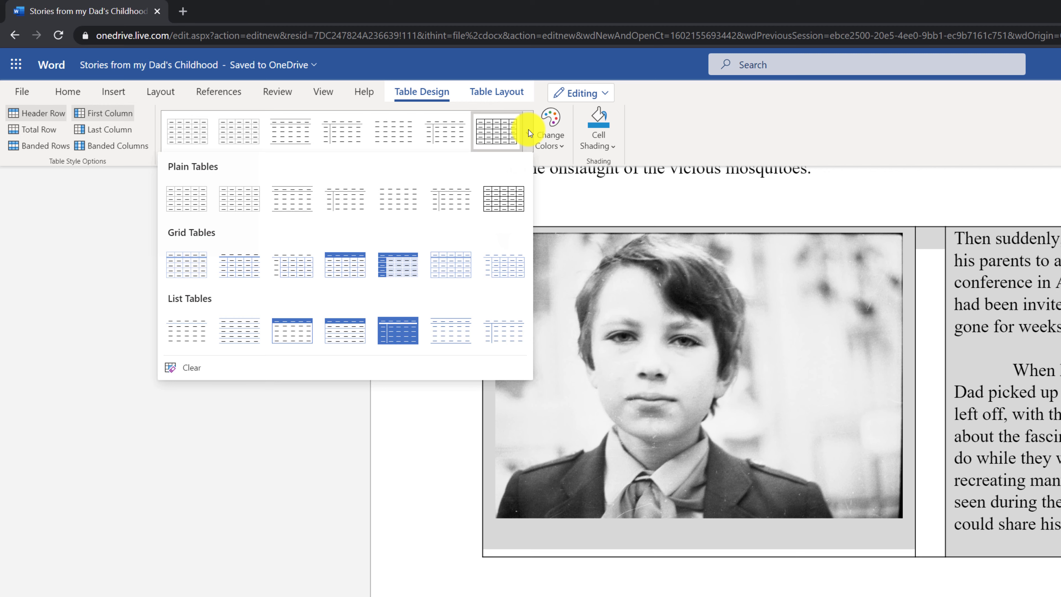
pyautogui.click(530, 133)
pyautogui.click(390, 135)
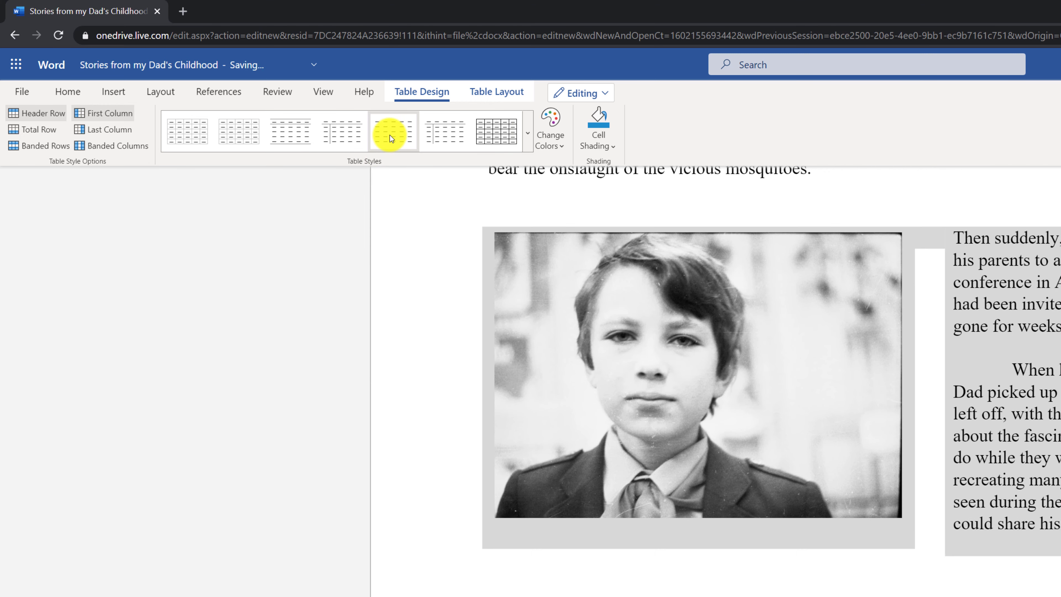
pyautogui.click(416, 359)
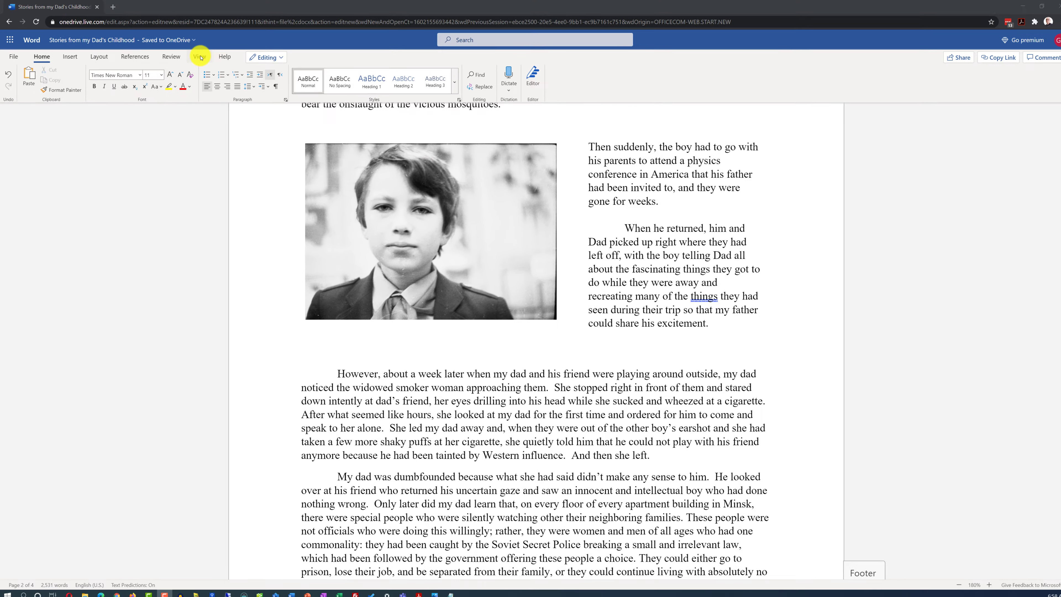
# Open the document in Reading View and examine the portrait and text layout on page 2
pyautogui.click(198, 56)
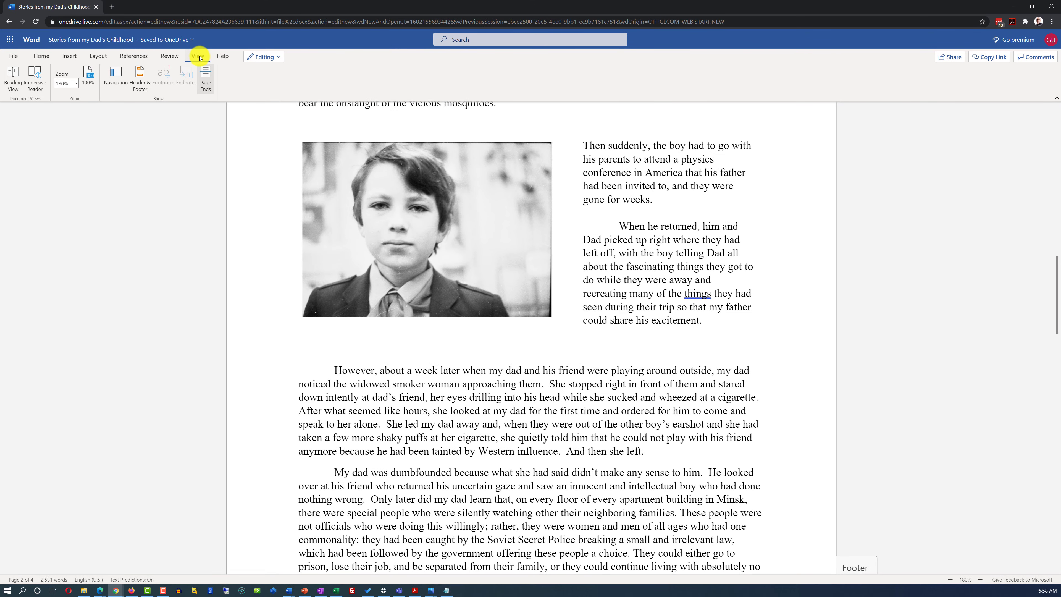
pyautogui.click(11, 81)
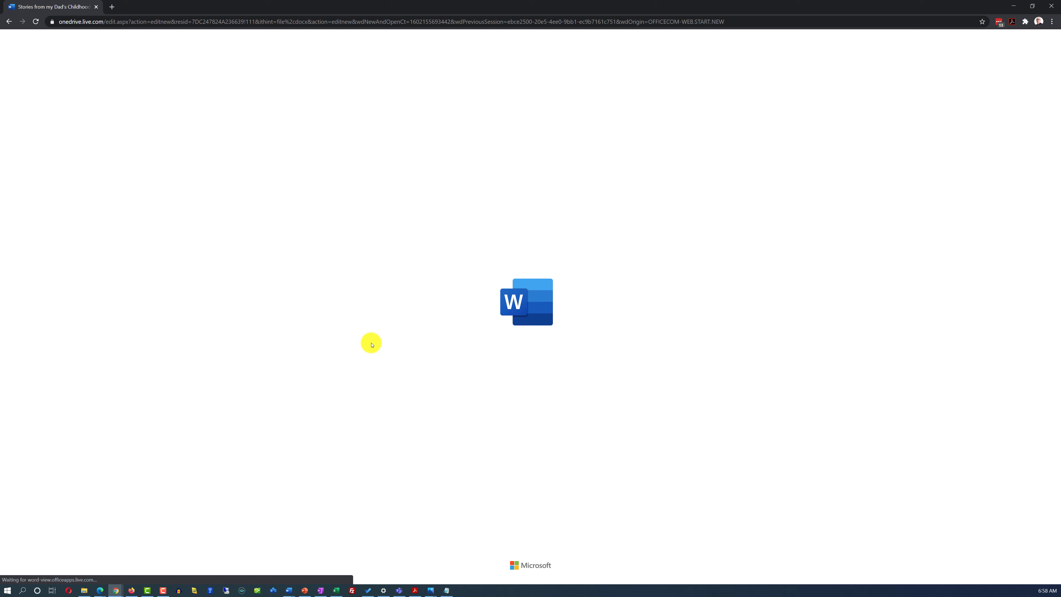
pyautogui.scroll(-1, 435, 395)
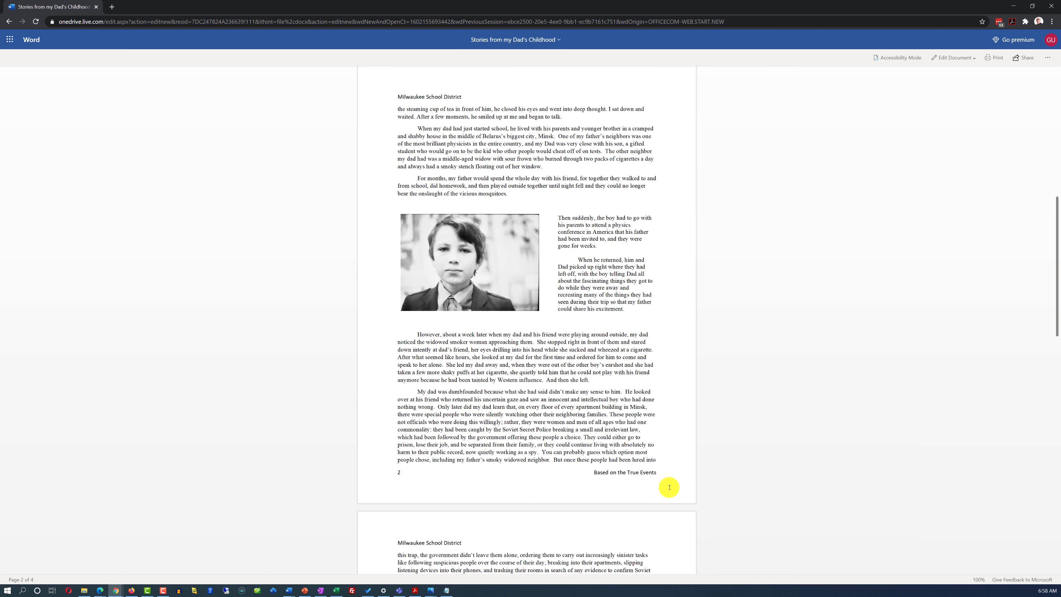